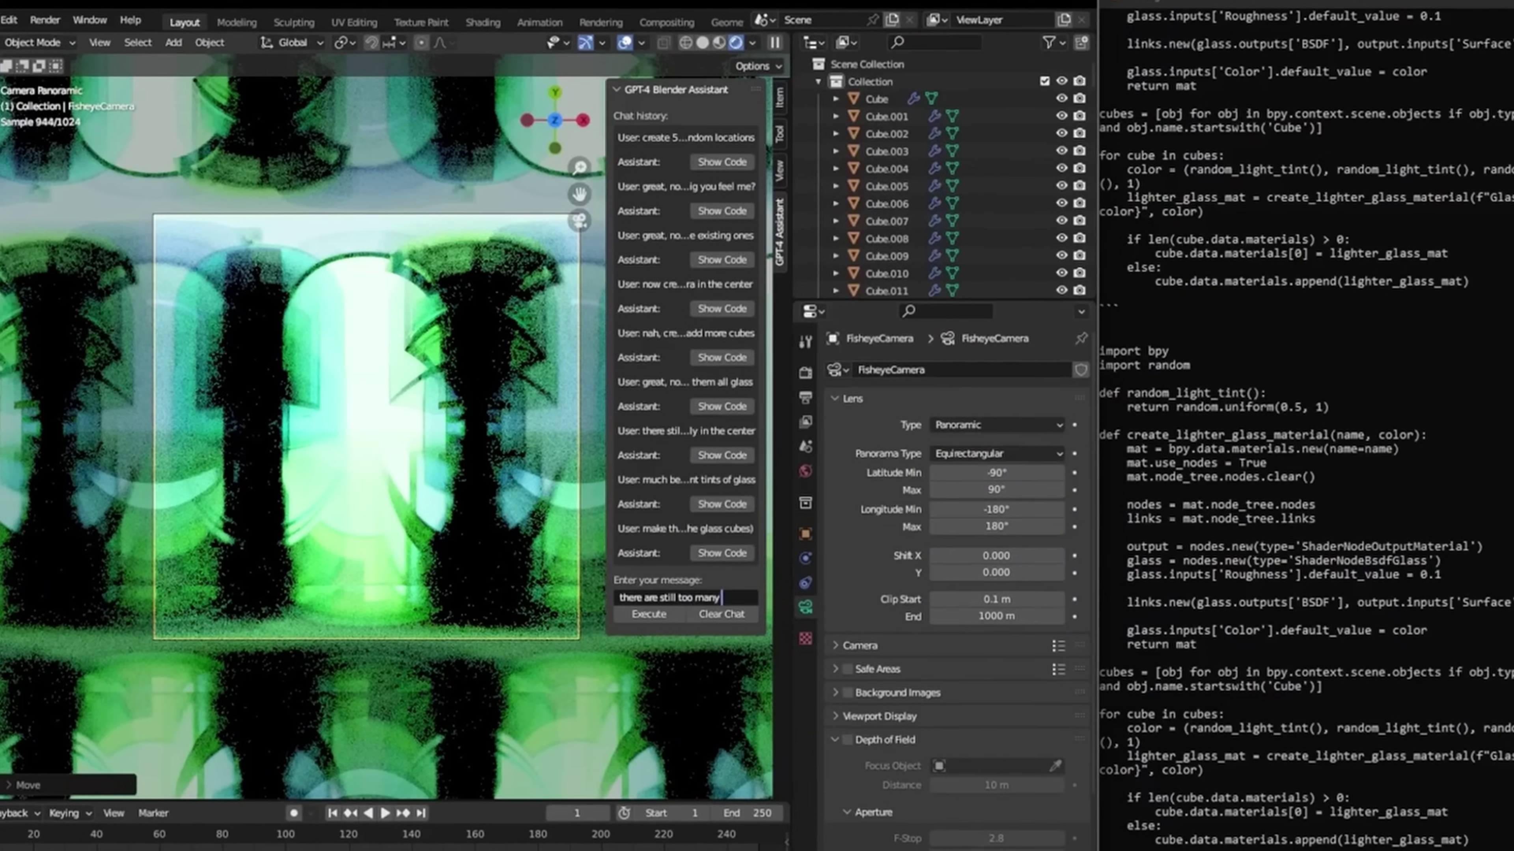
- Send the assistant the request to delete 50 more cubes, especially in the center
type("cubes, and delete 50 more, especially")
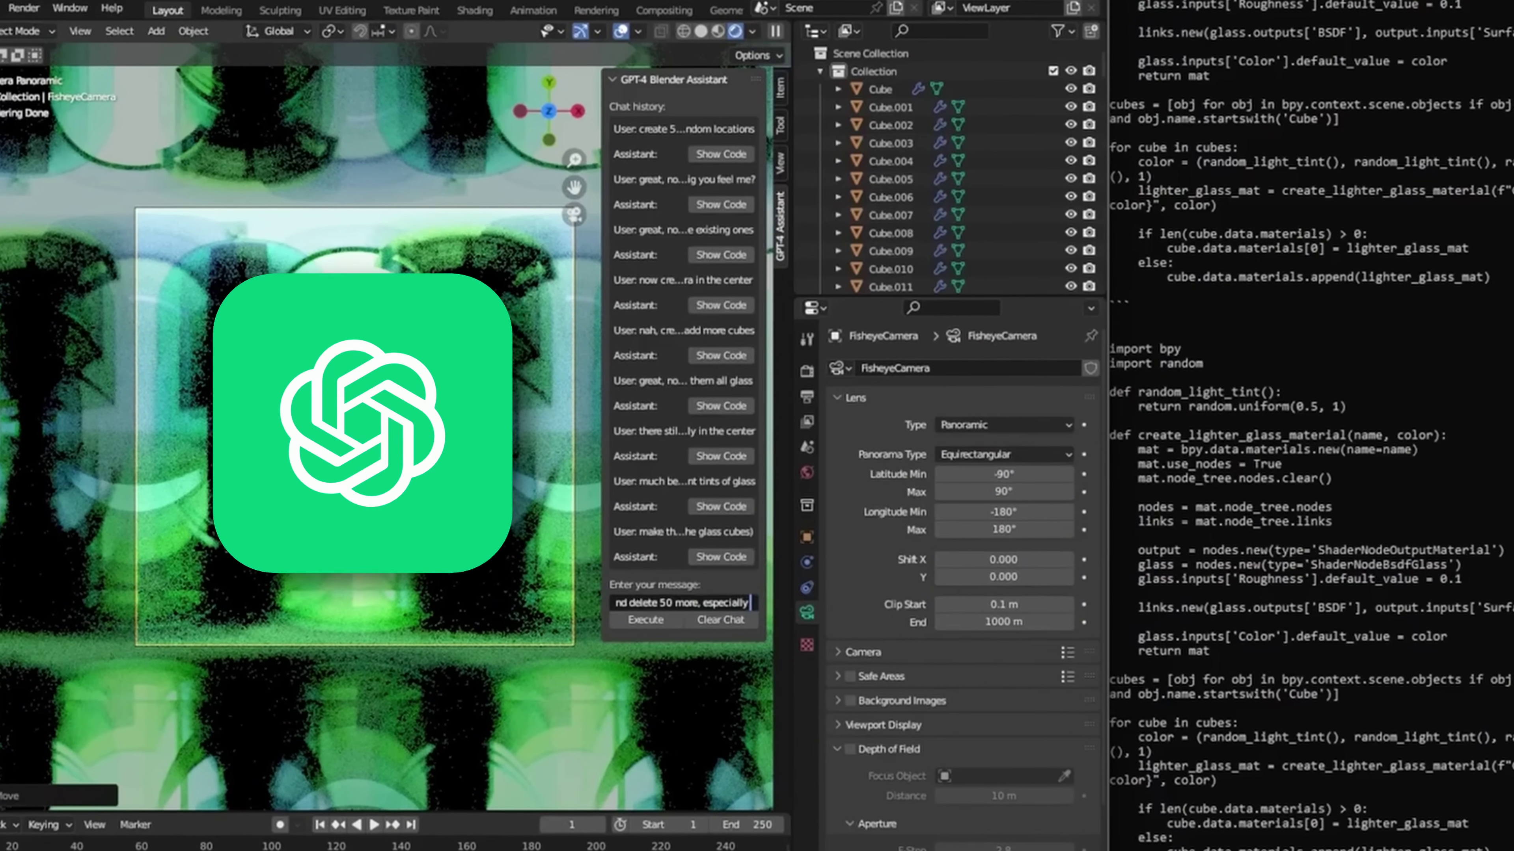
type(" in teh center")
key("Return")
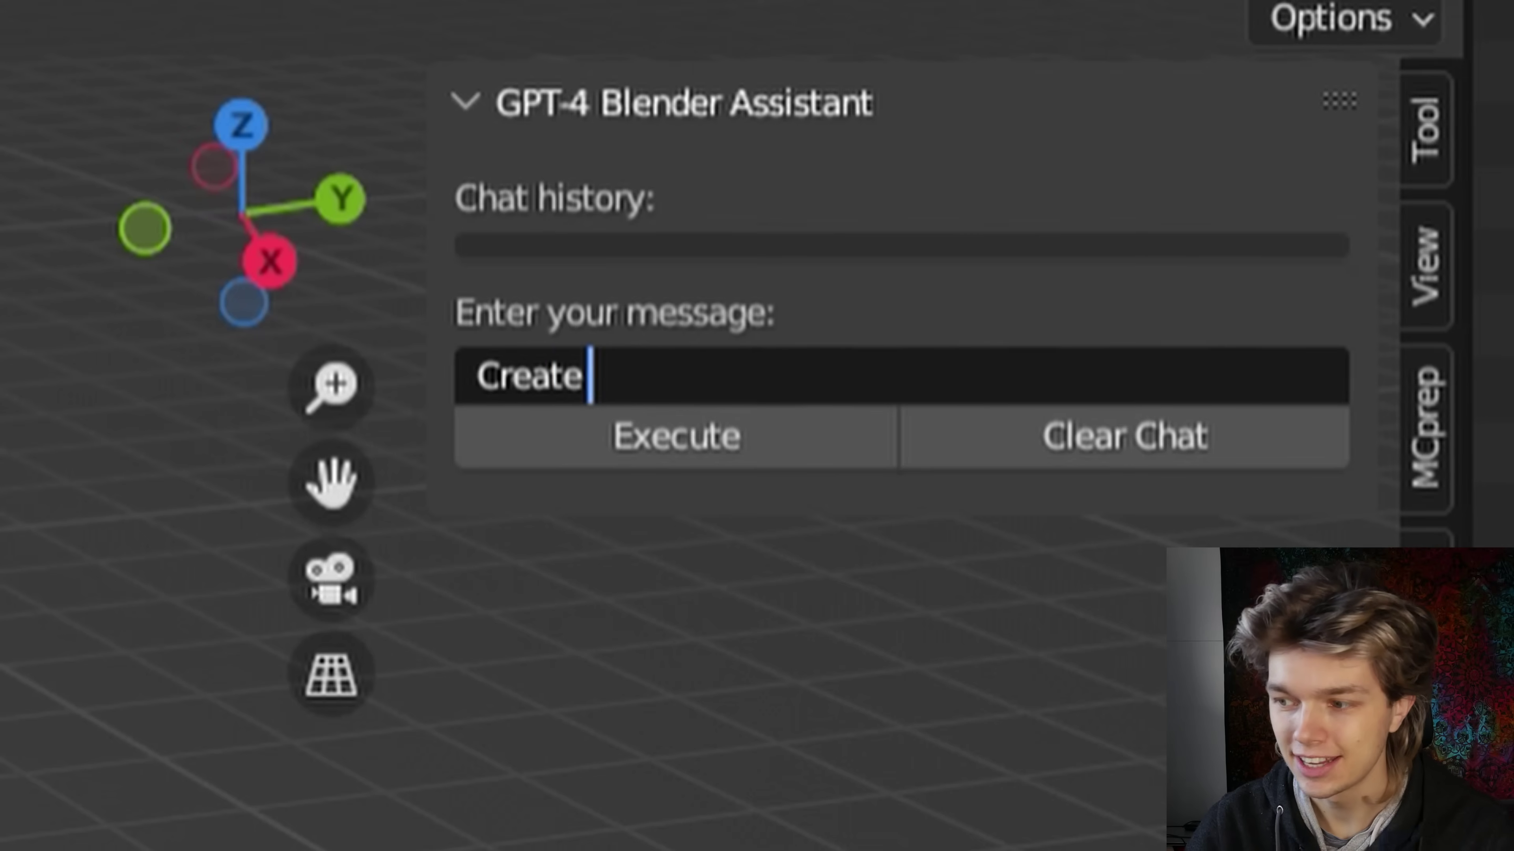
- Request ten cubes in a circular array, then shade them green with a Principled BSDF
type("bes in a ")
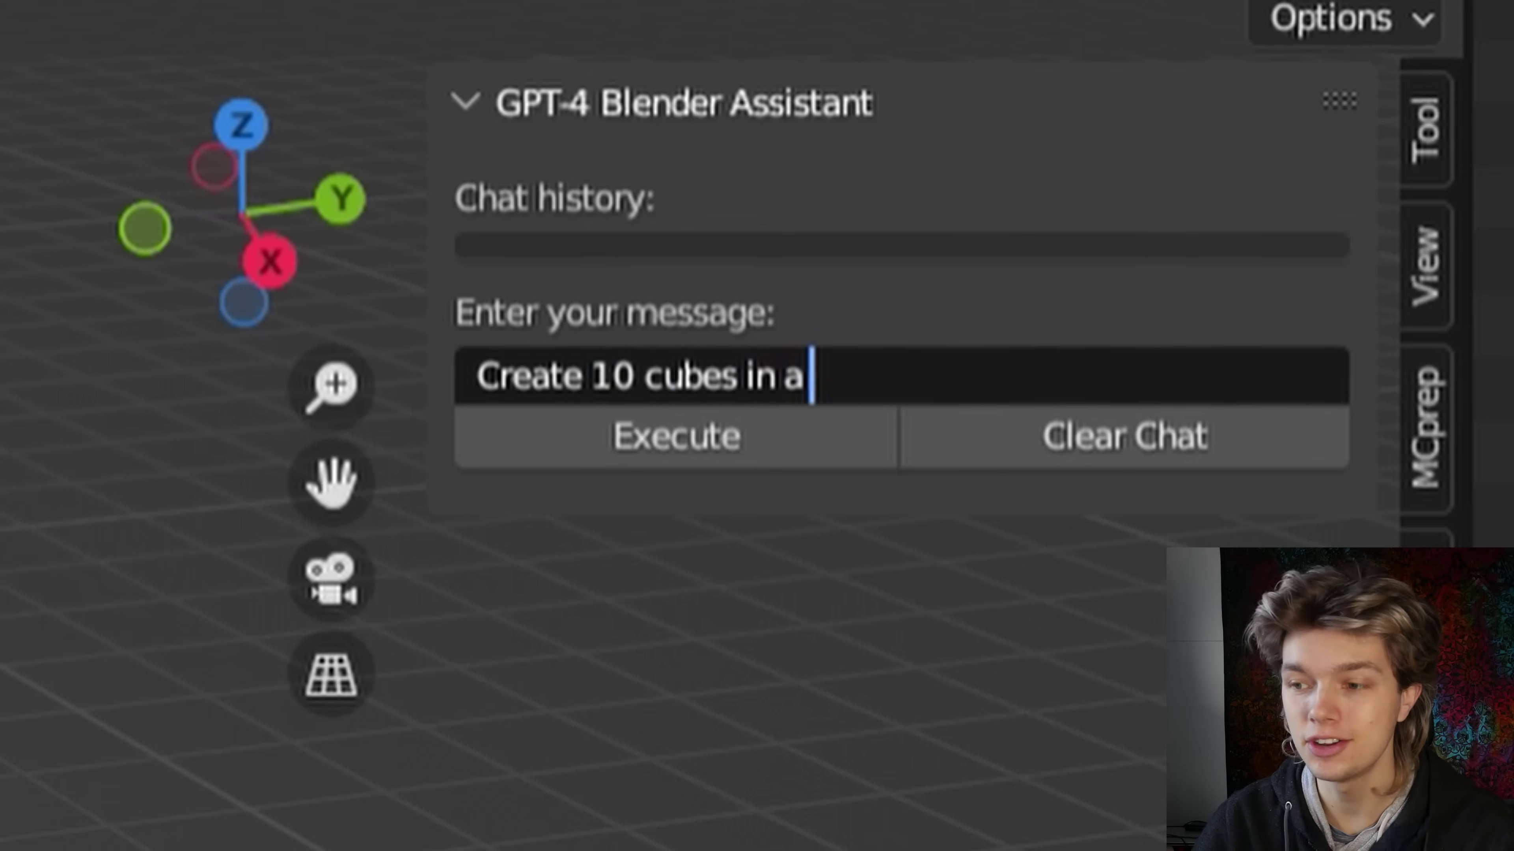
type("circular array")
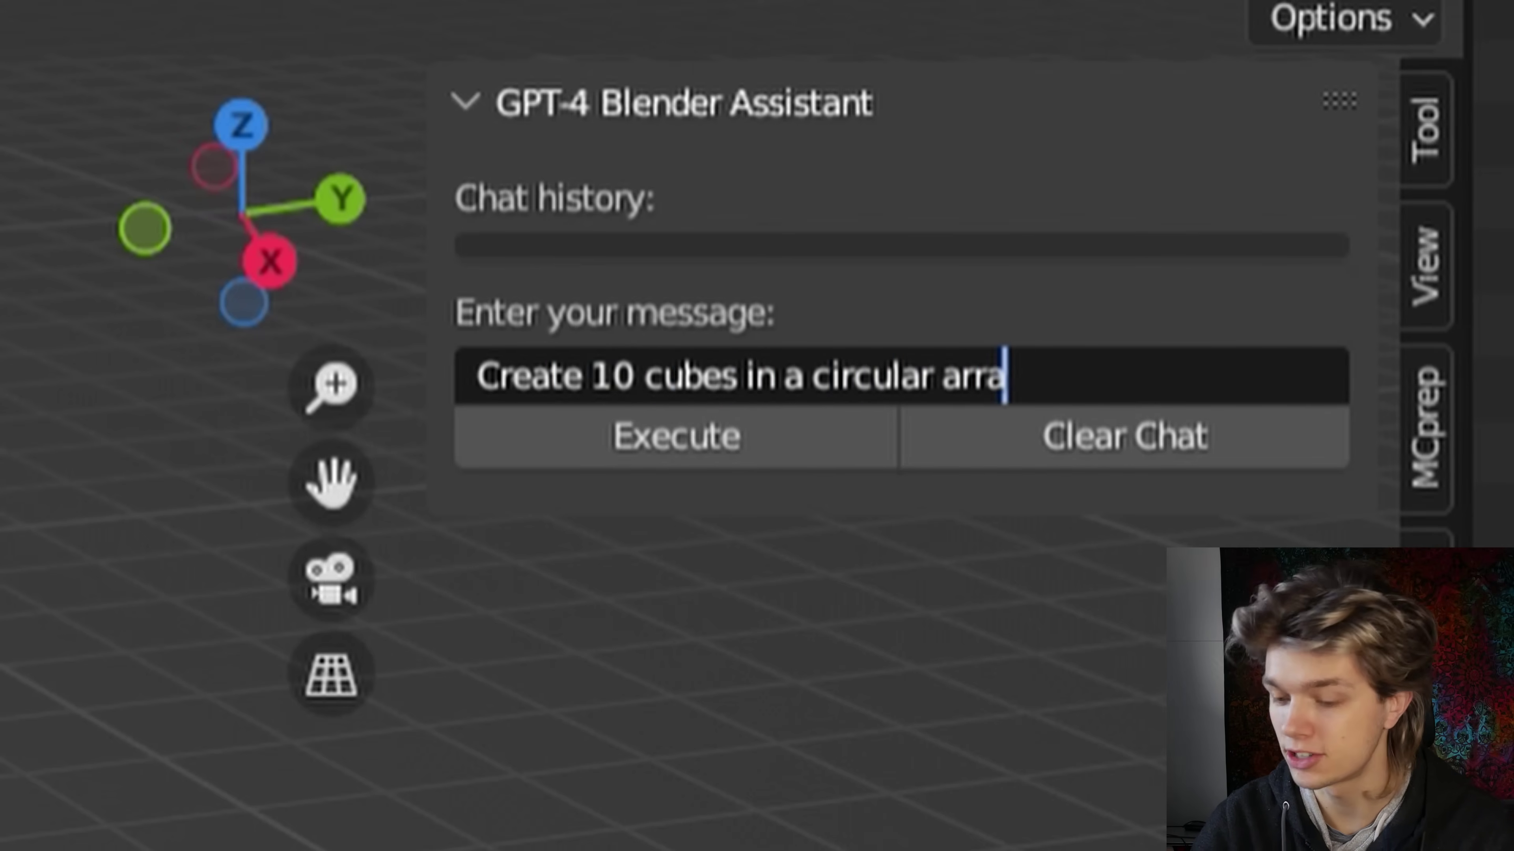
left_click(633, 448)
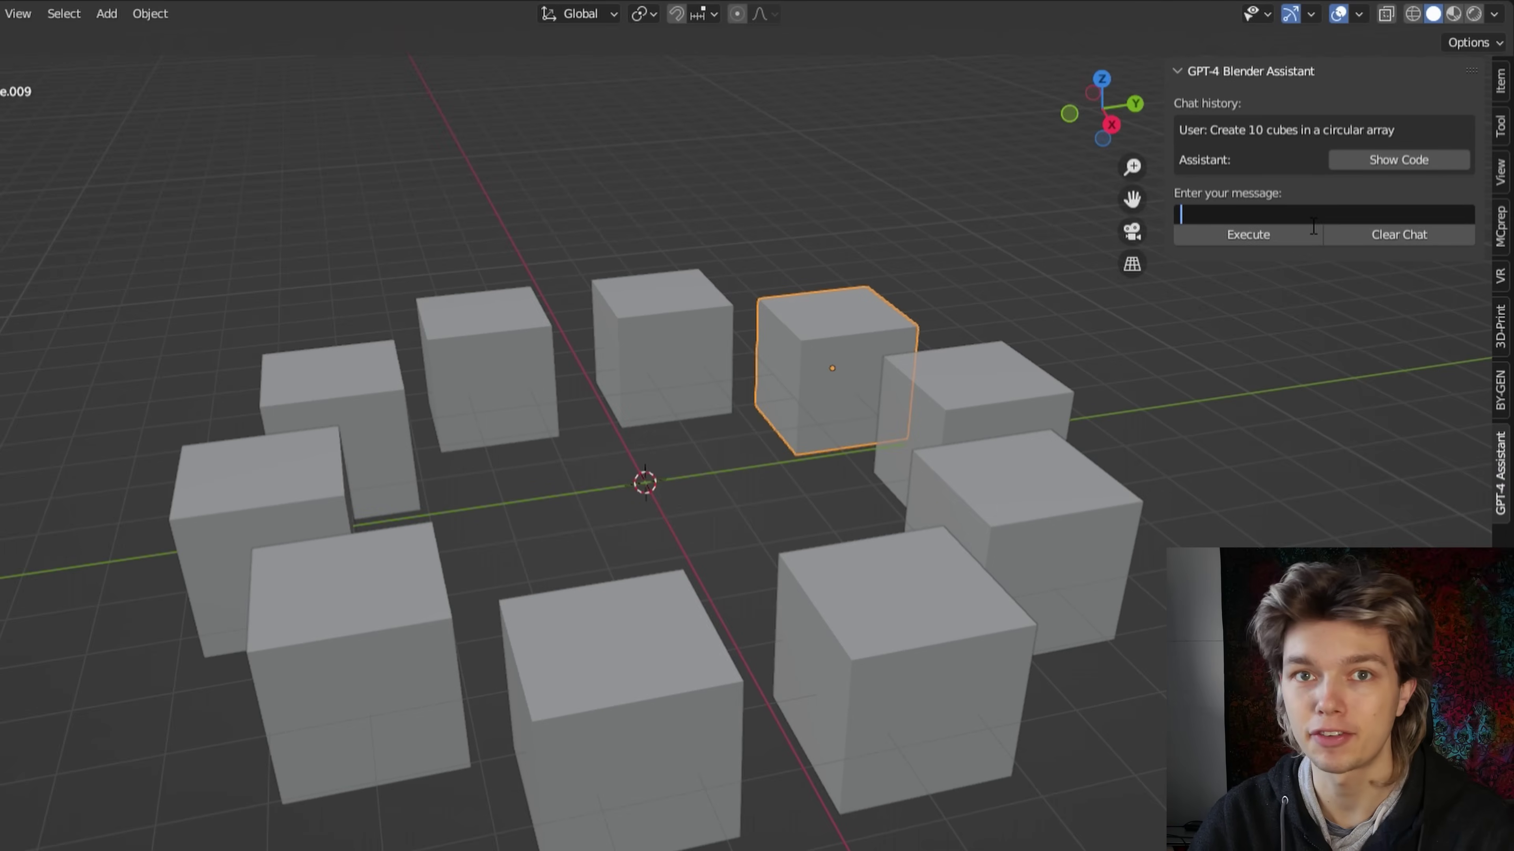
type("now shad")
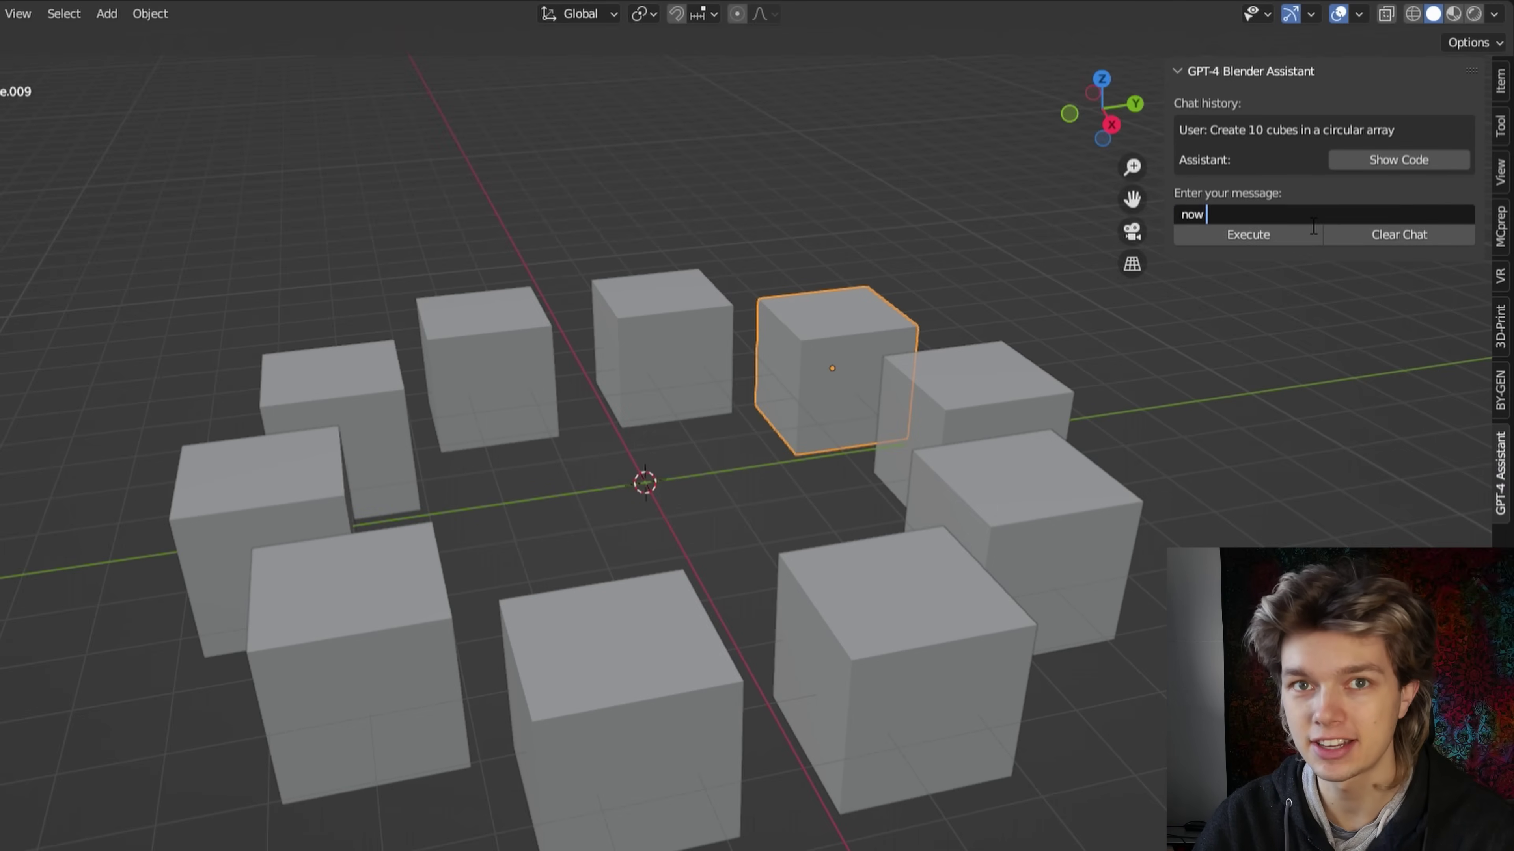
type("e them green using a principle")
type("d BSDF")
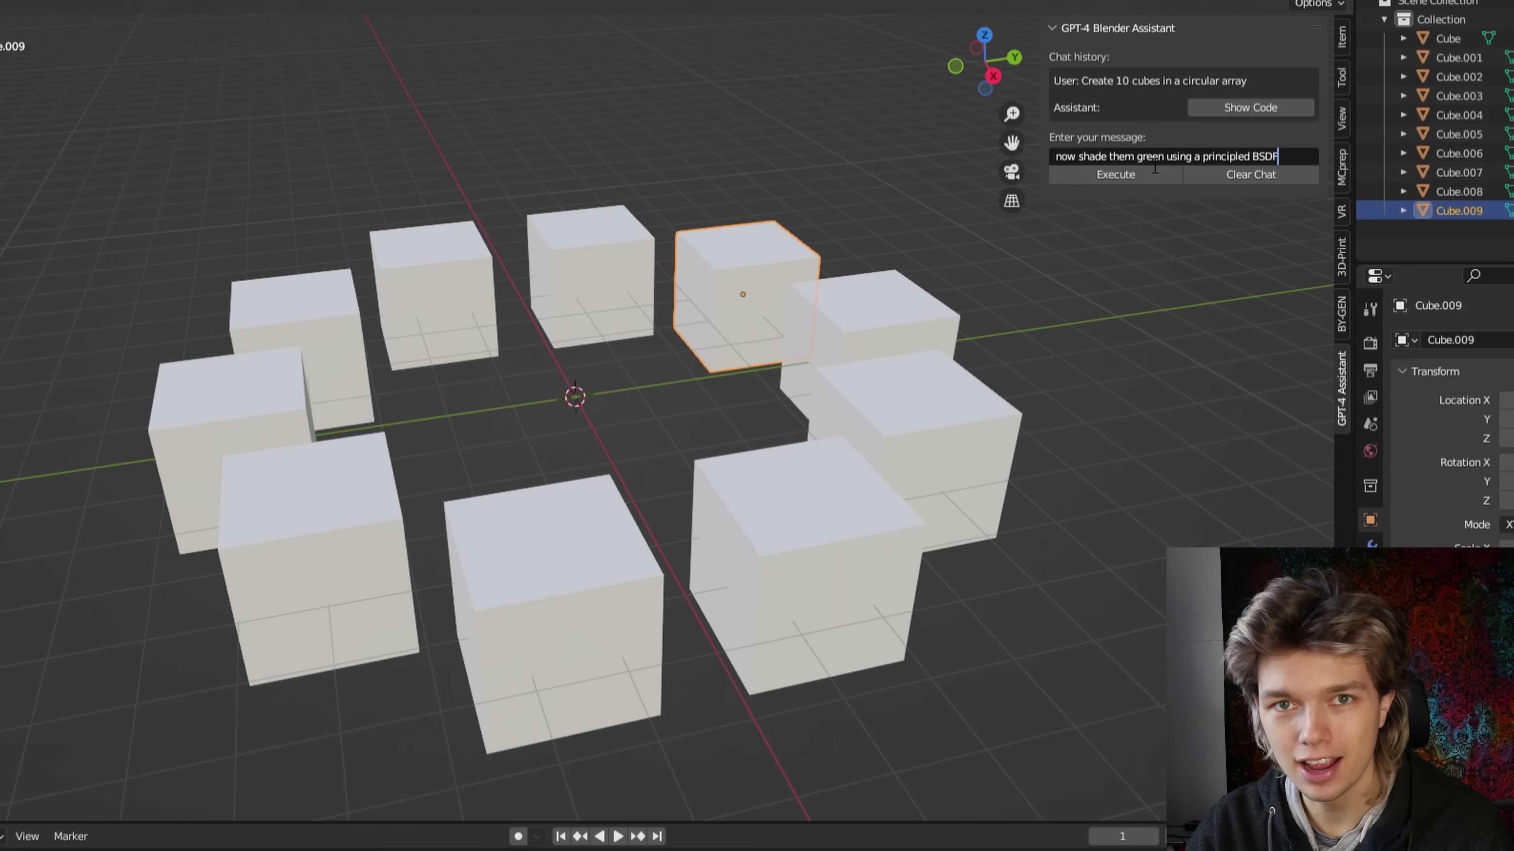
type(" and RGBA values")
left_click(1155, 174)
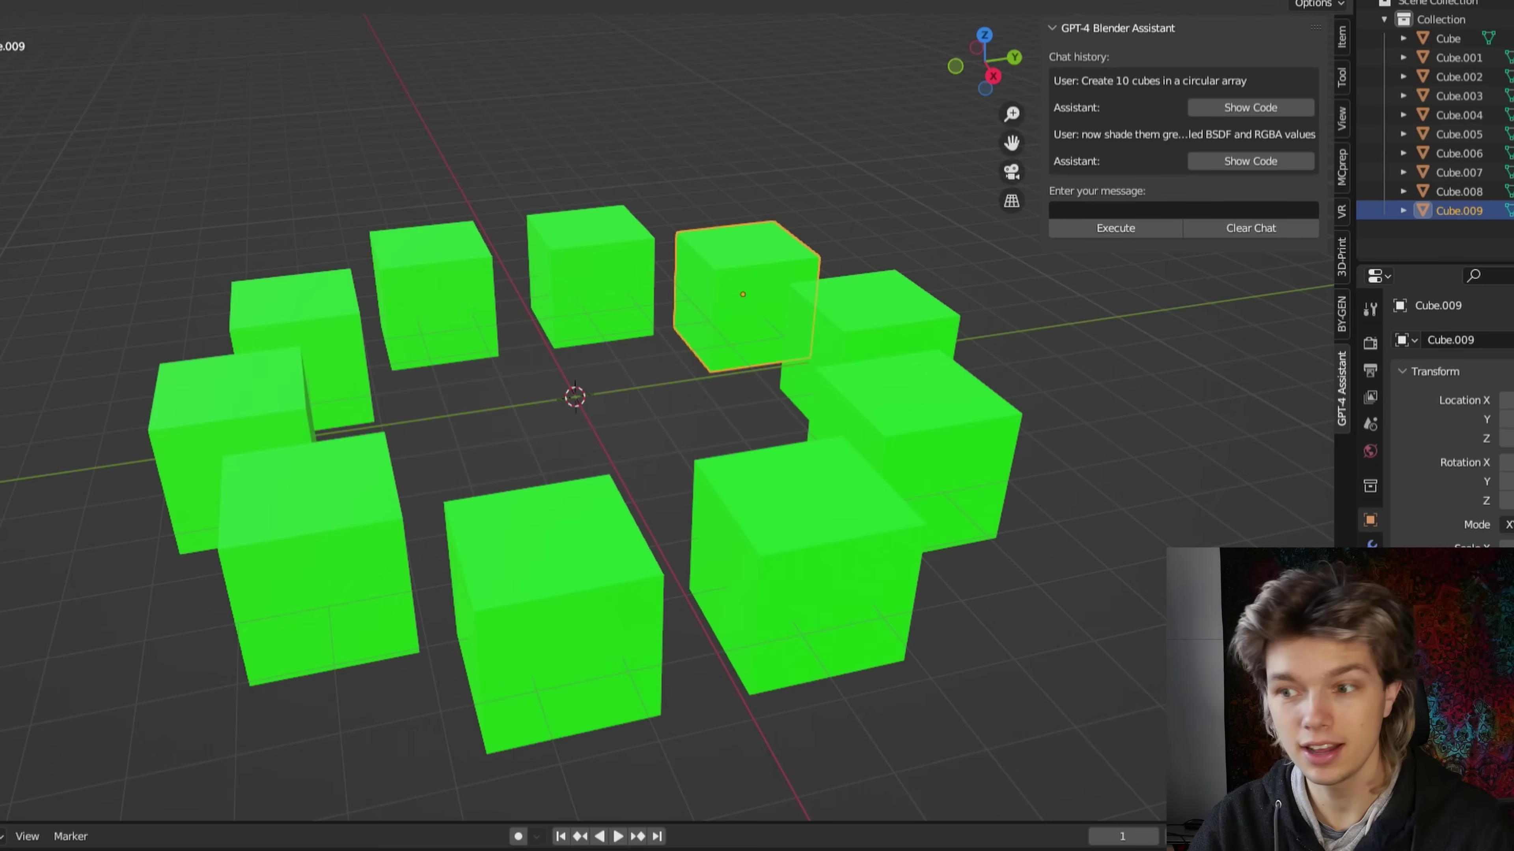
- Ask the assistant to scale the green cubes randomly
type("Now scale them randomly")
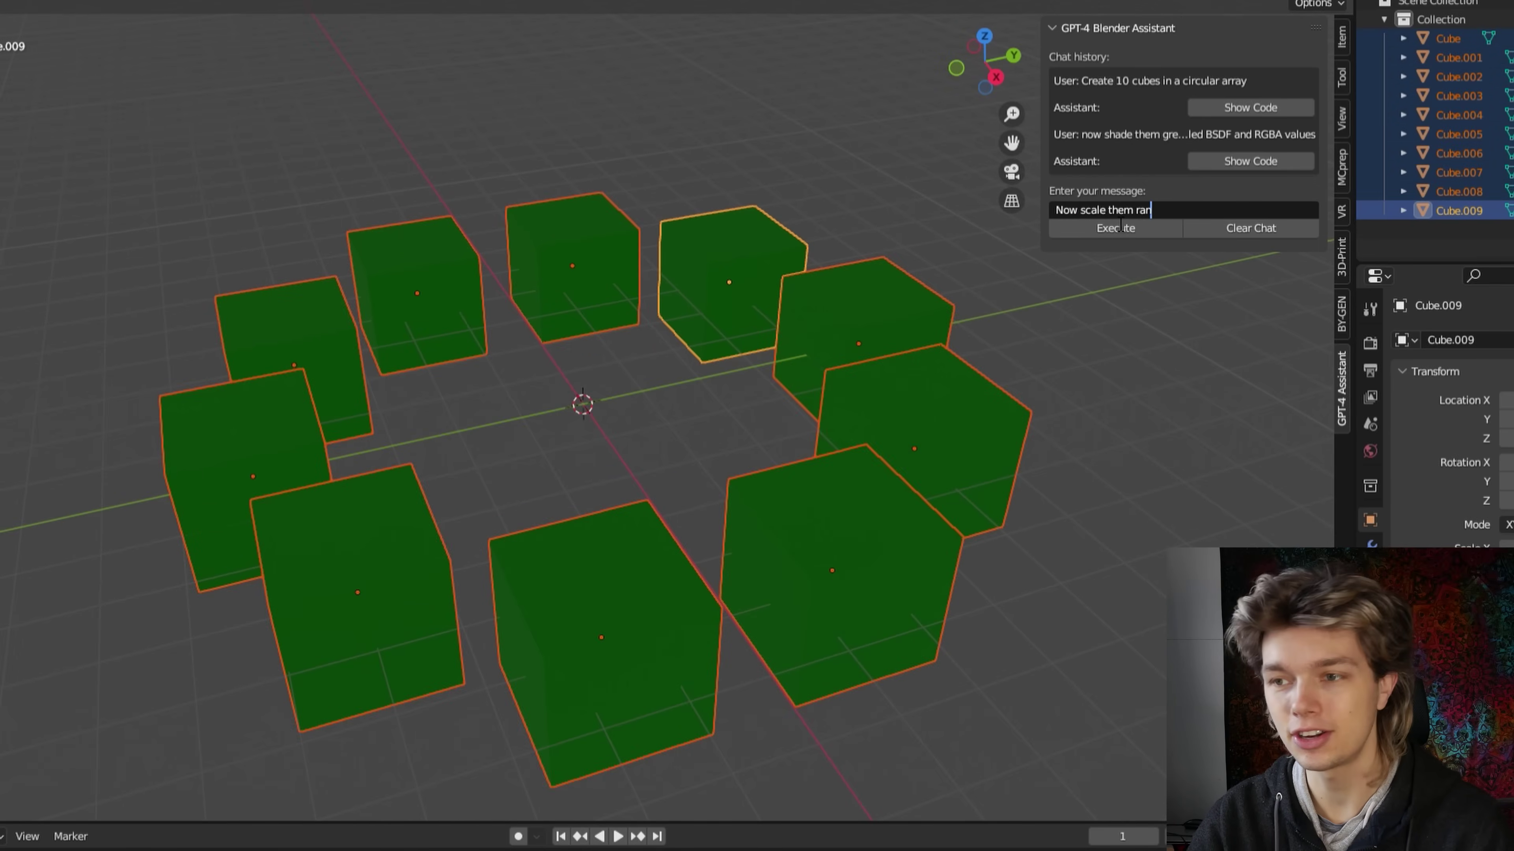
left_click(1120, 228)
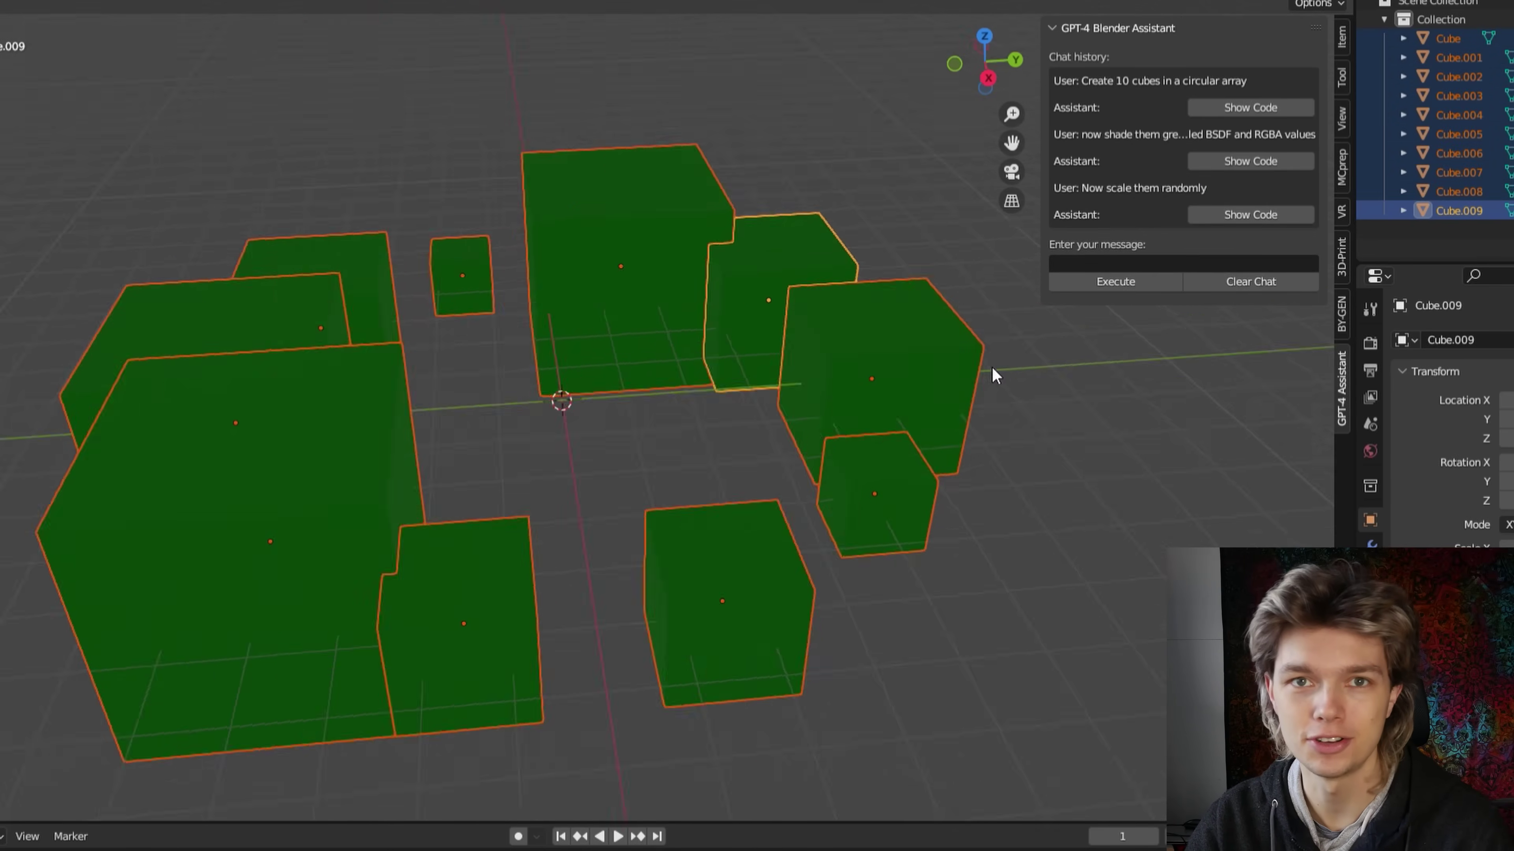
scroll(996, 375, "down", 3)
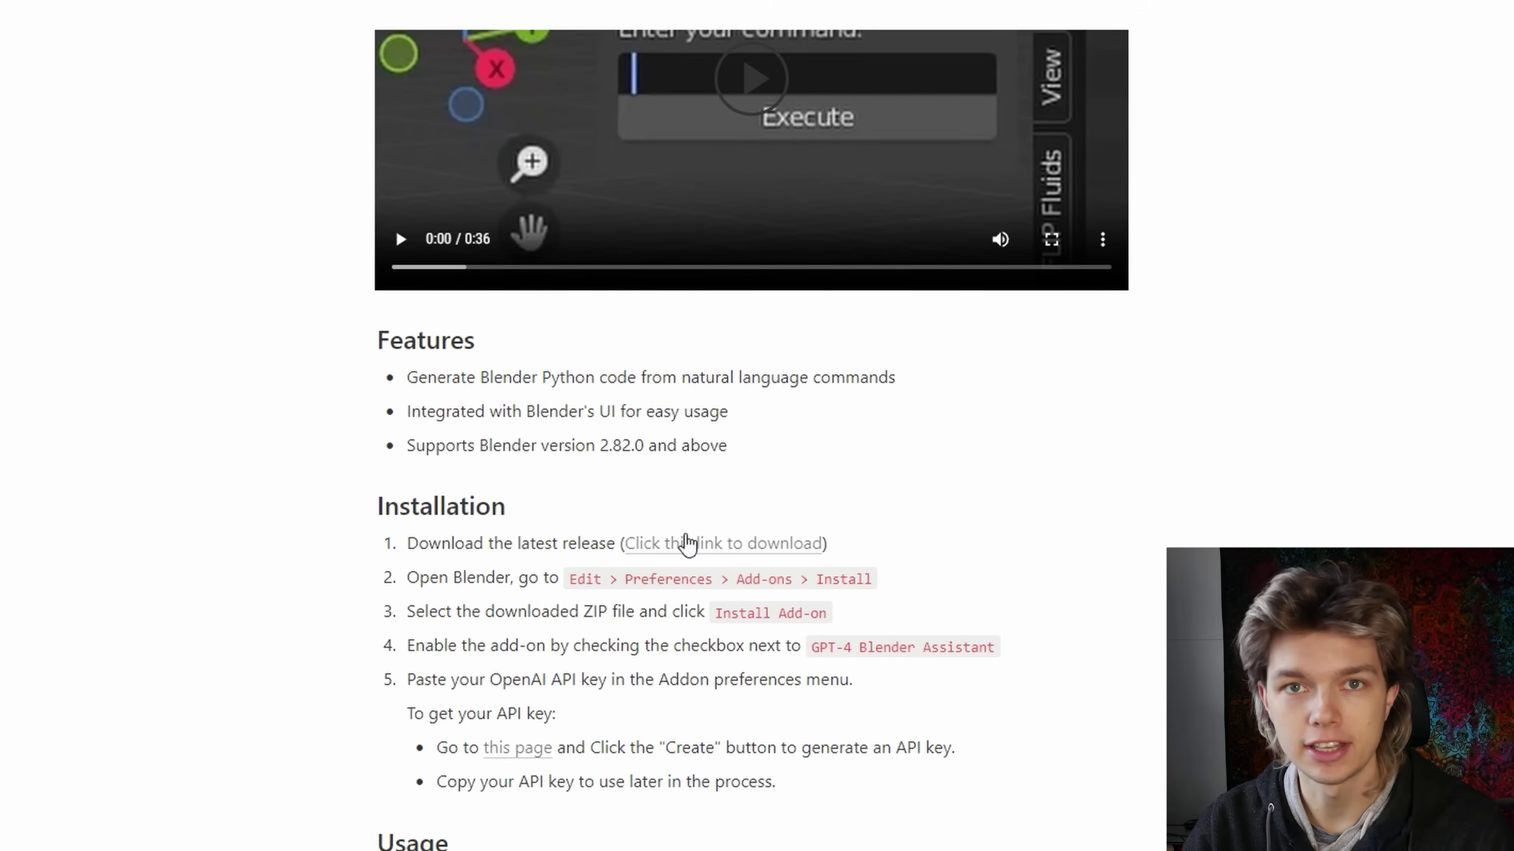
- Download the BlenderGPT-main (v.23.03.23).zip release from the readme's Installation link
left_click(702, 543)
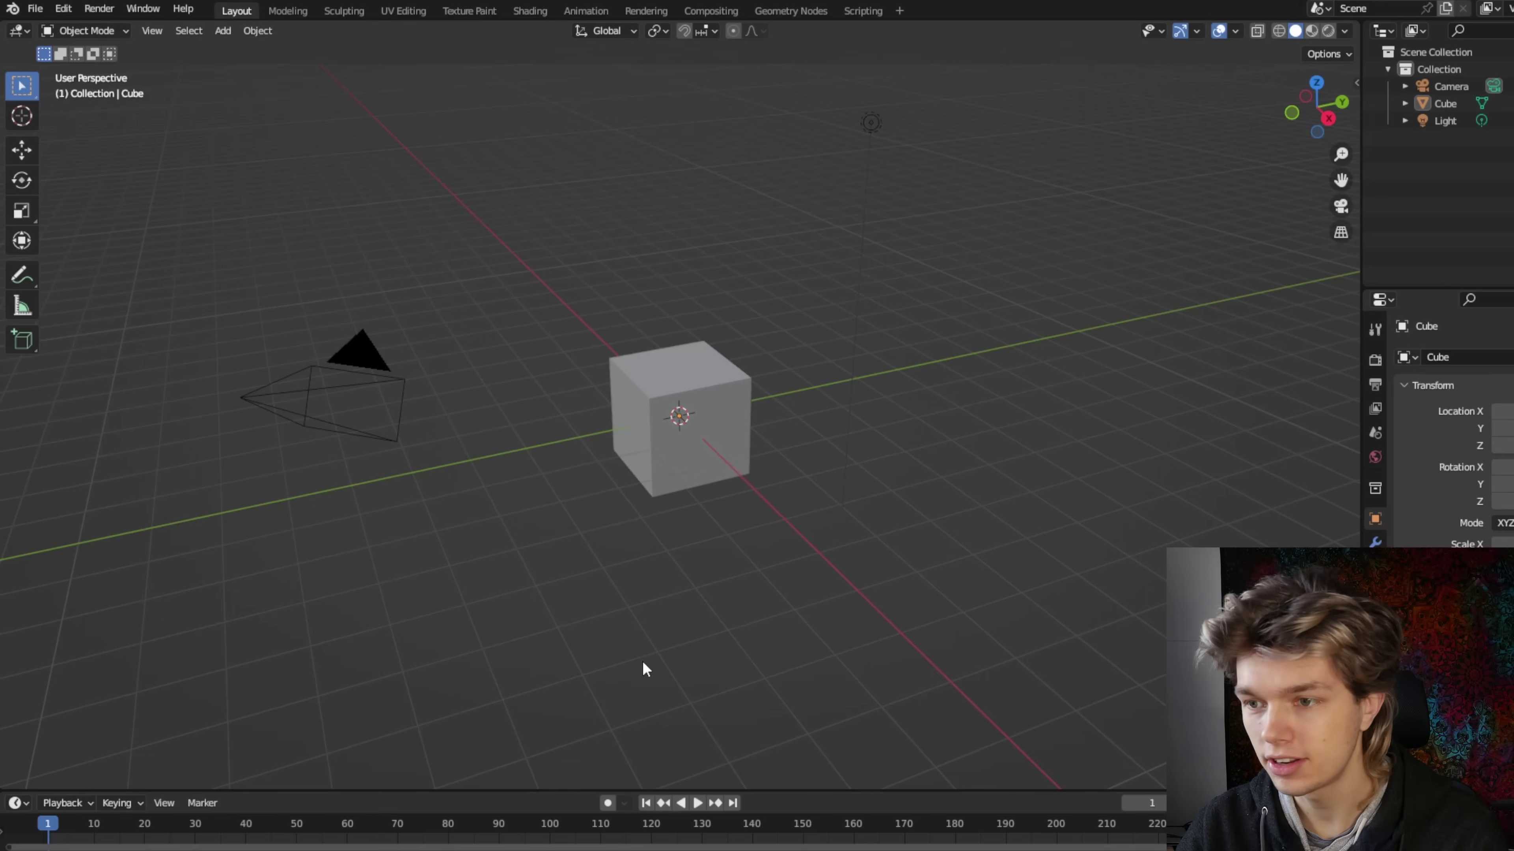
- Install BlenderGPT-main (v.23.03.23).zip via Preferences Add-ons and enable GPT-4 Blender Assistant
left_click(63, 8)
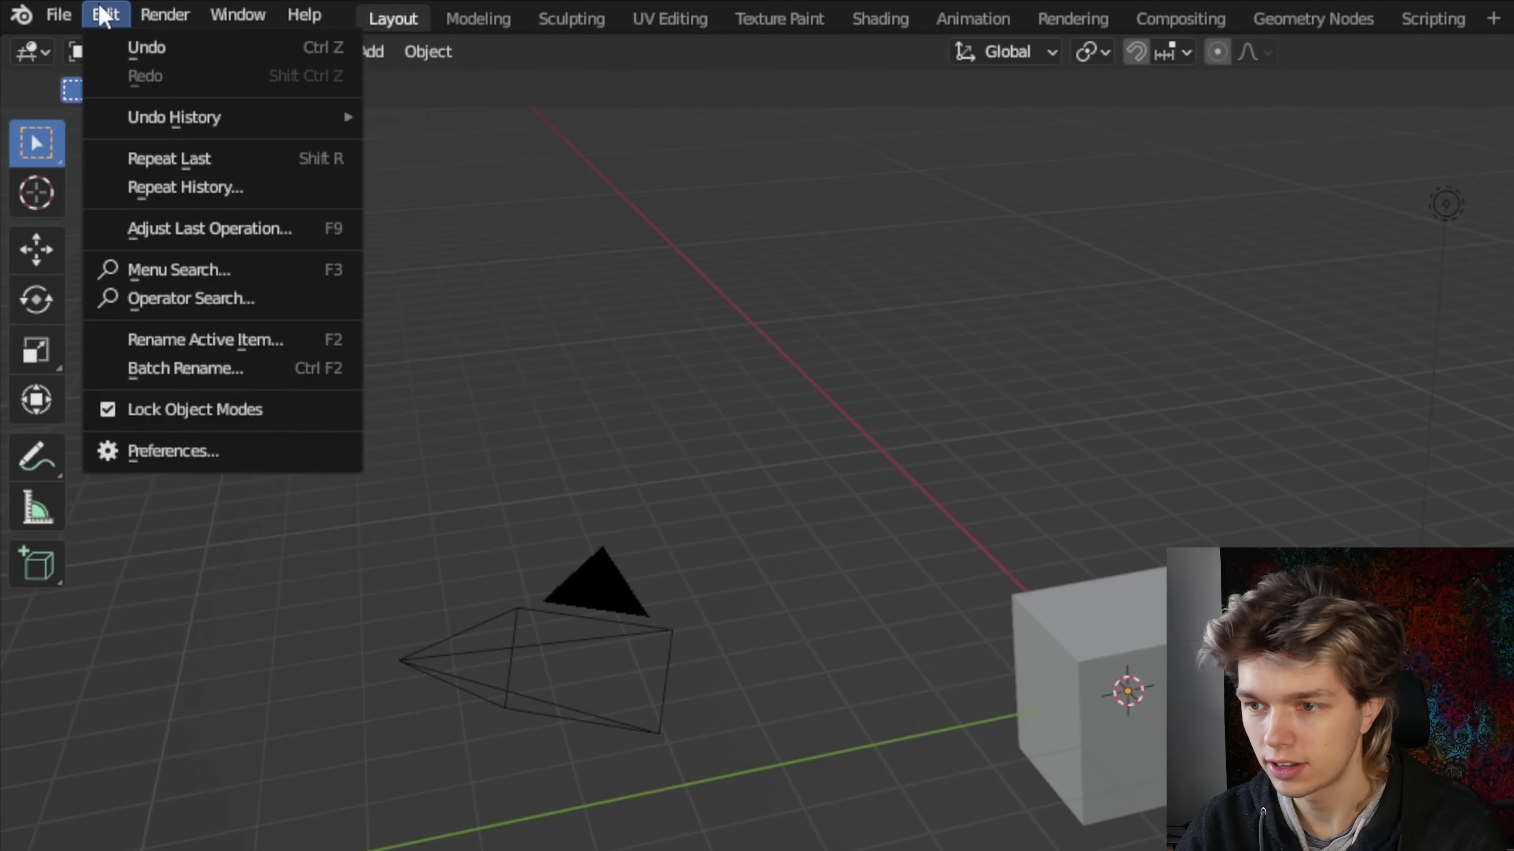
left_click(165, 451)
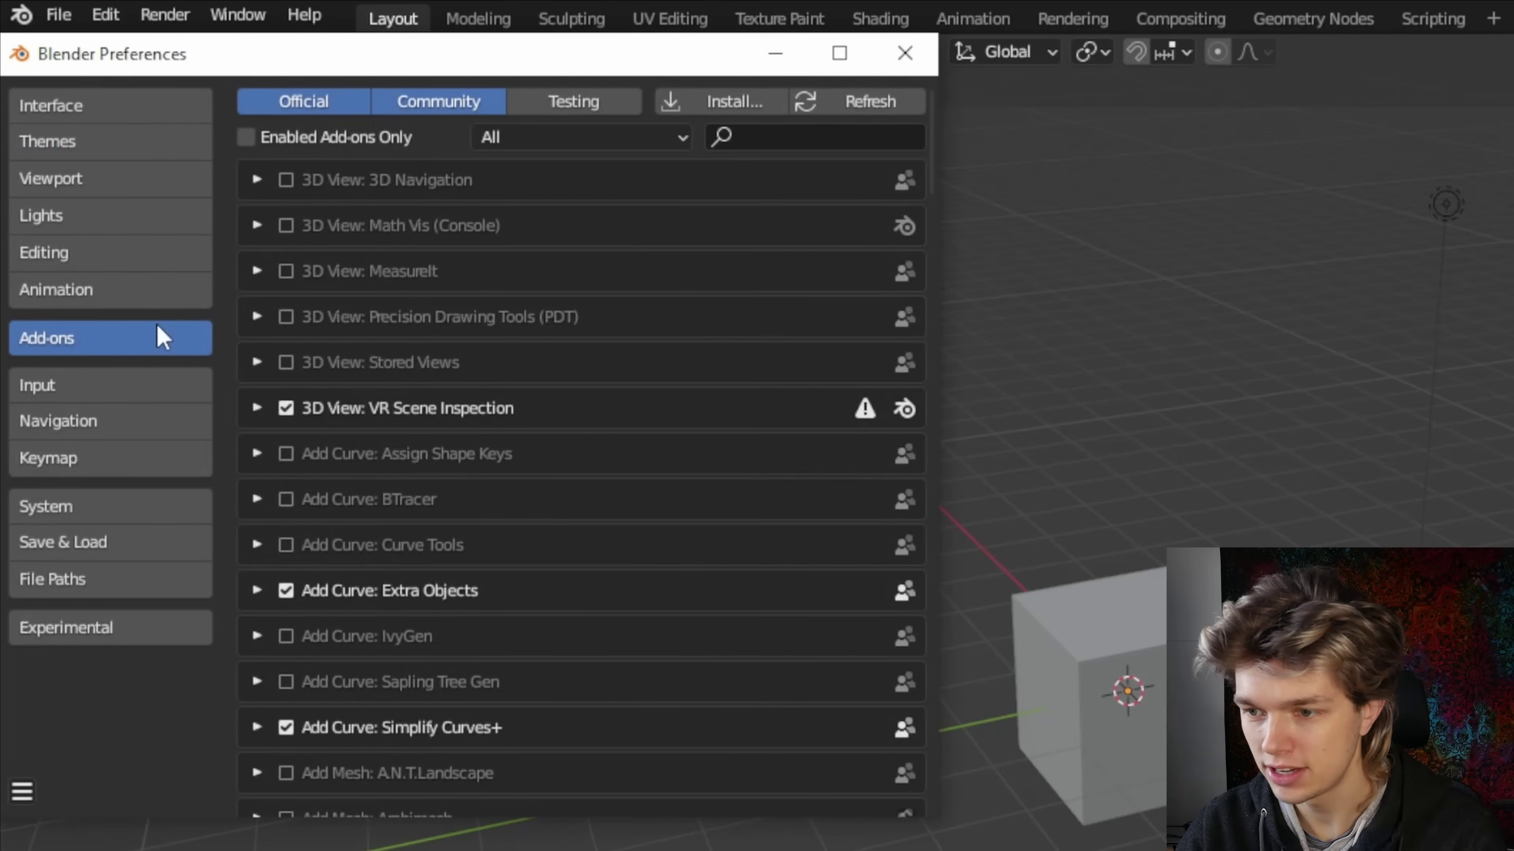
left_click(712, 107)
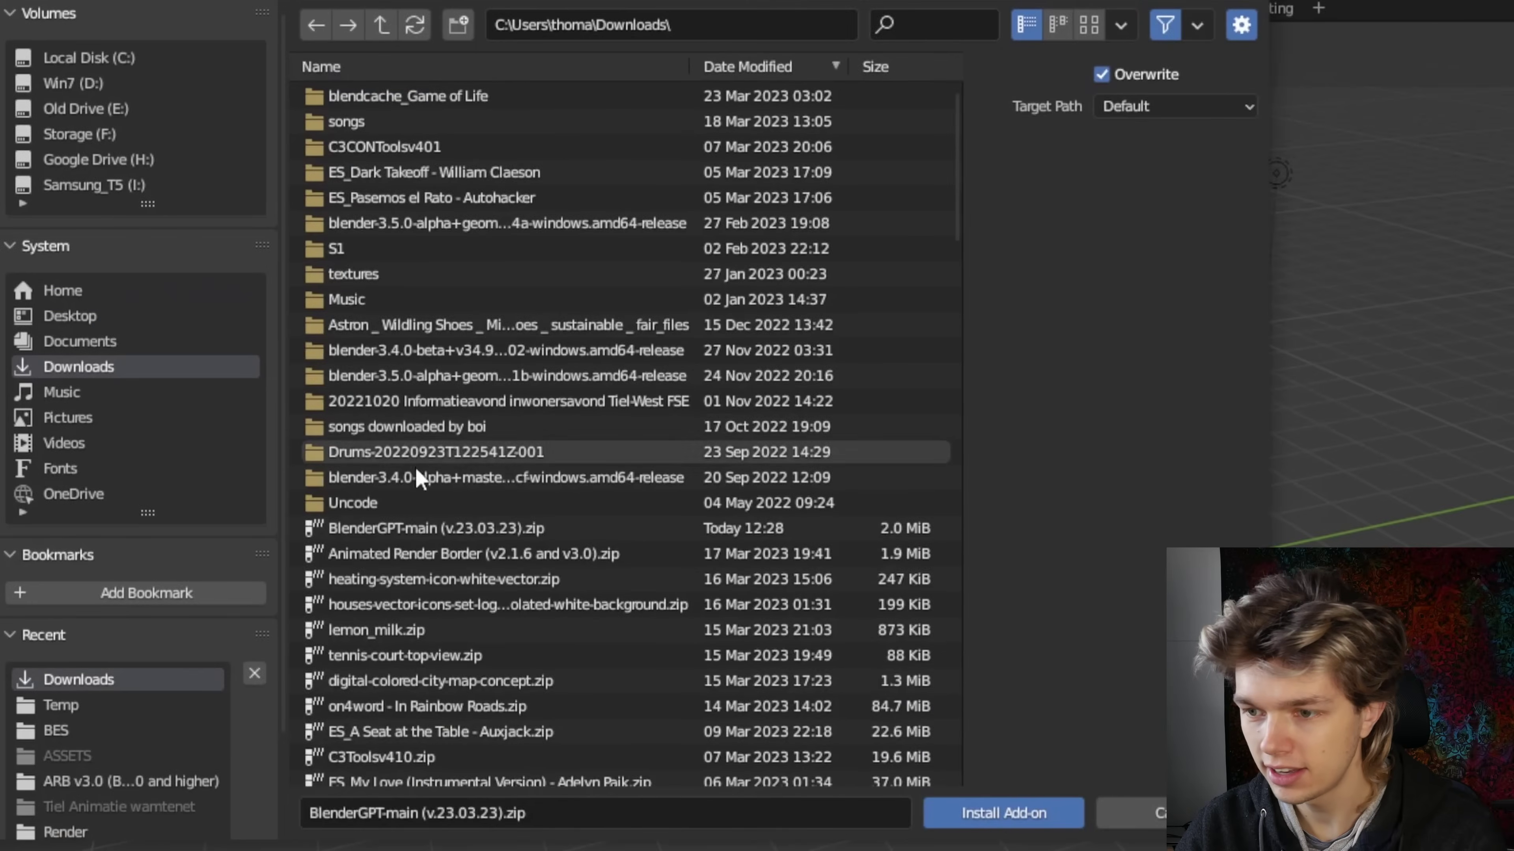
left_click(427, 527)
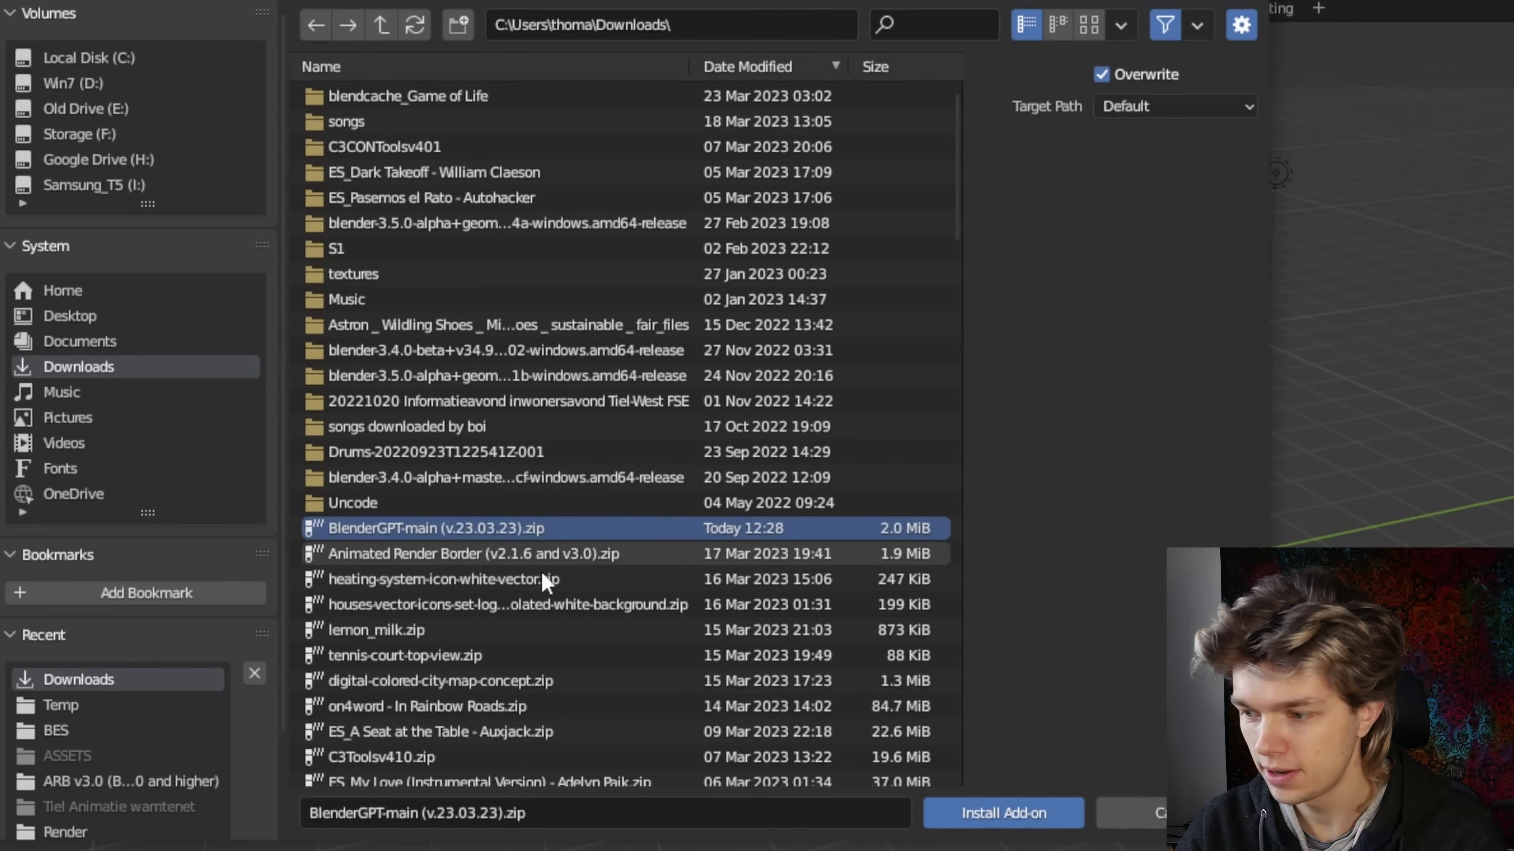
left_click(973, 822)
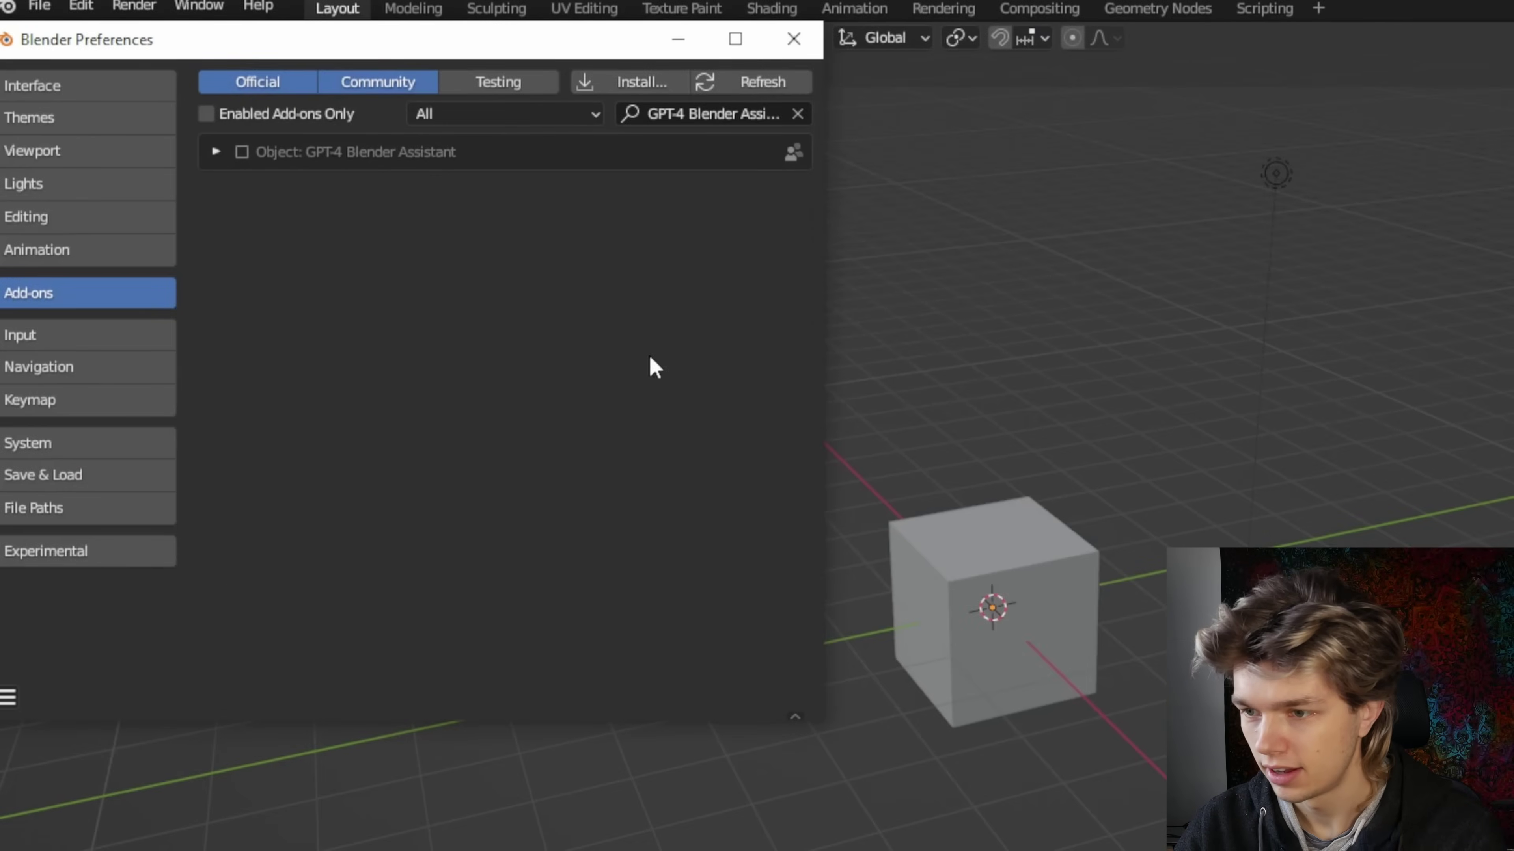
left_click(243, 152)
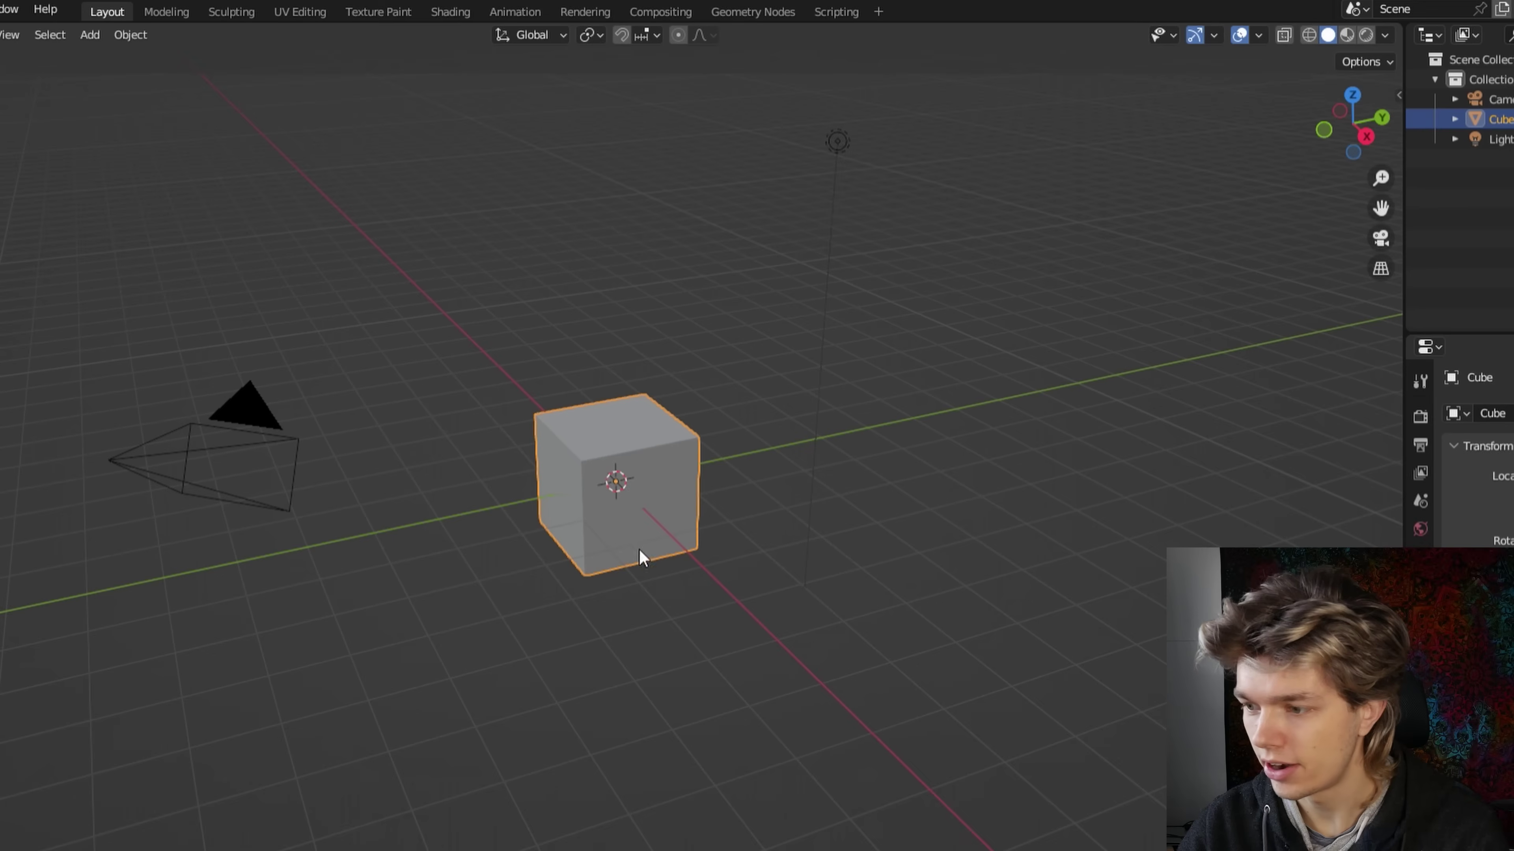
- Show the GPT-4 Assistant side panel and submit a sphere request, which fails without an API key
key("n")
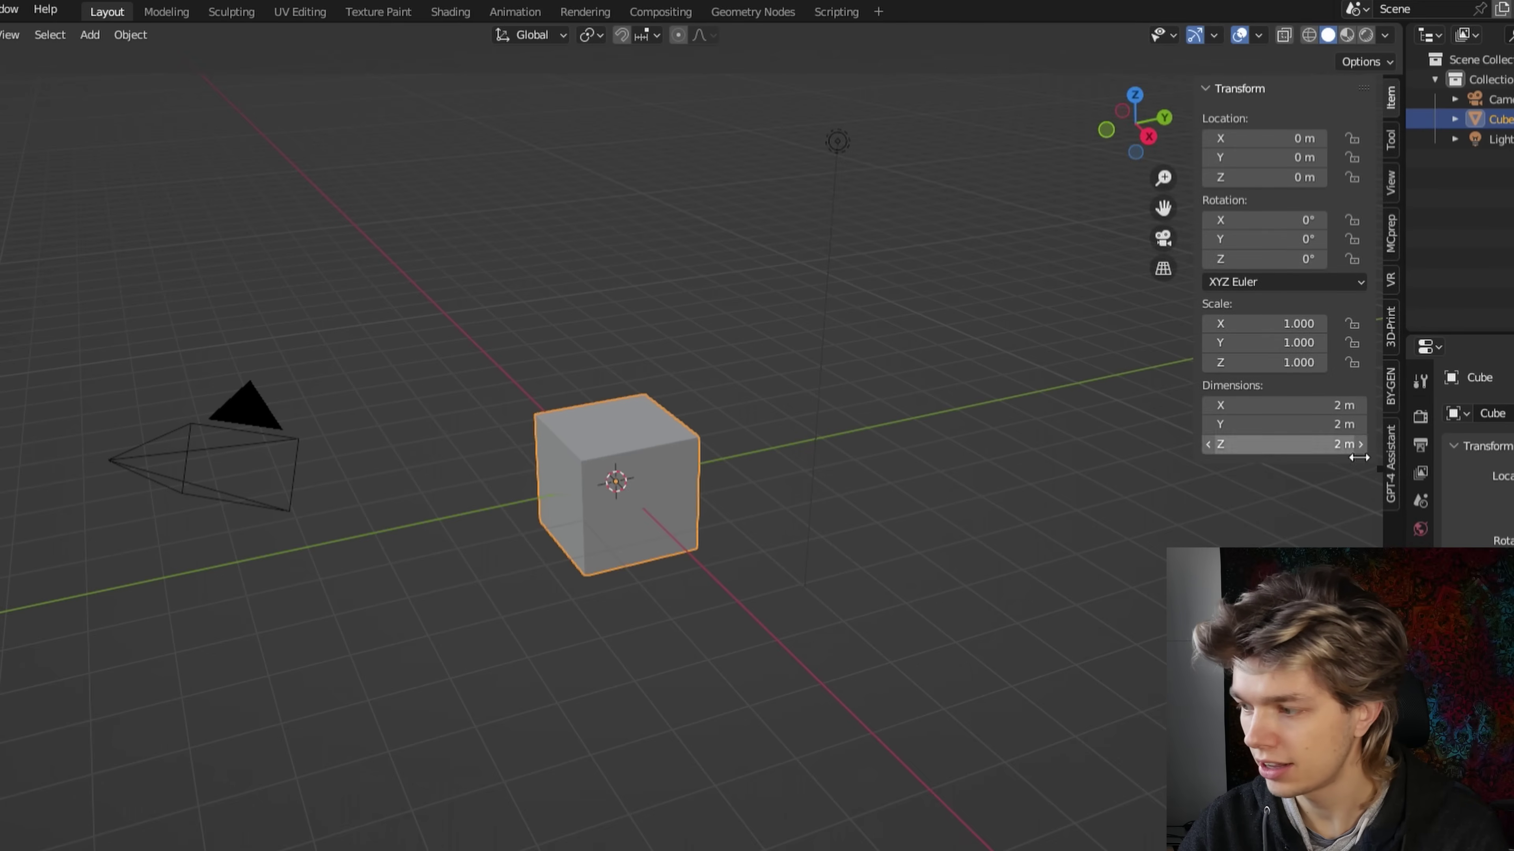
left_click(1393, 472)
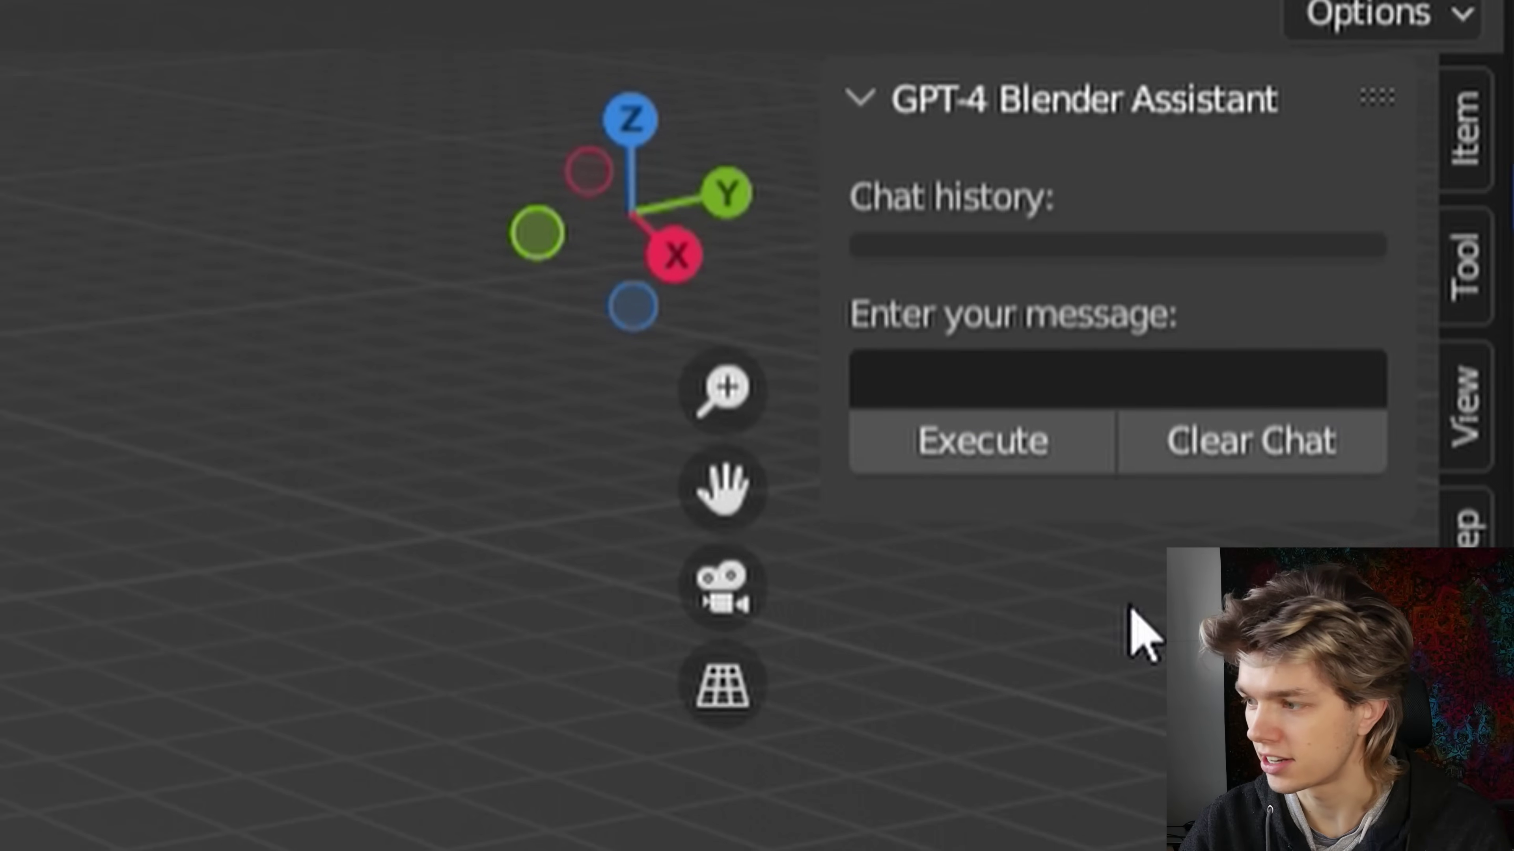
left_click(1052, 391)
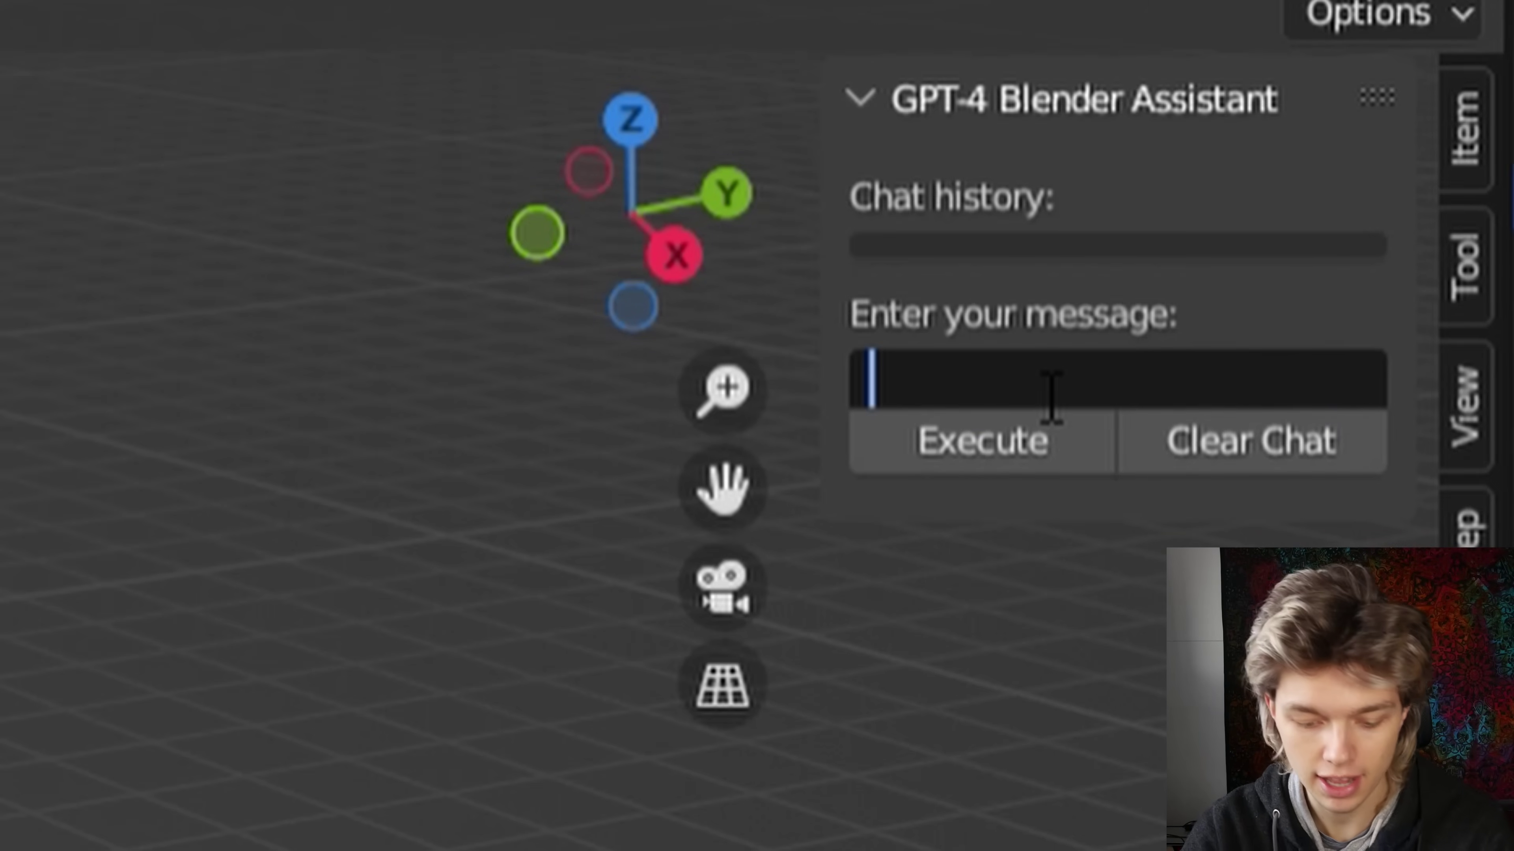
type("creat")
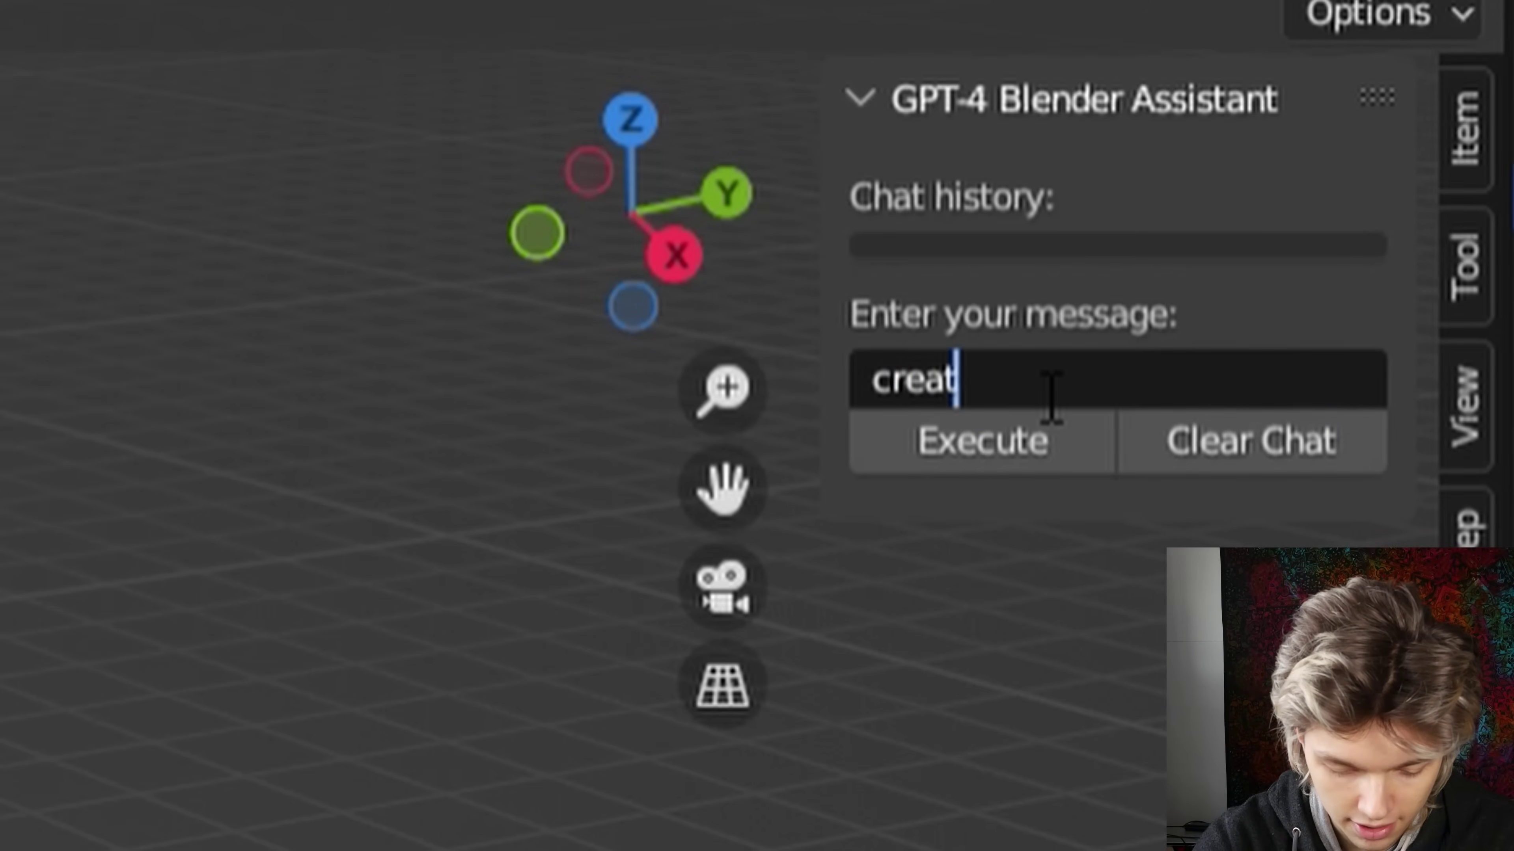
type("e a somere")
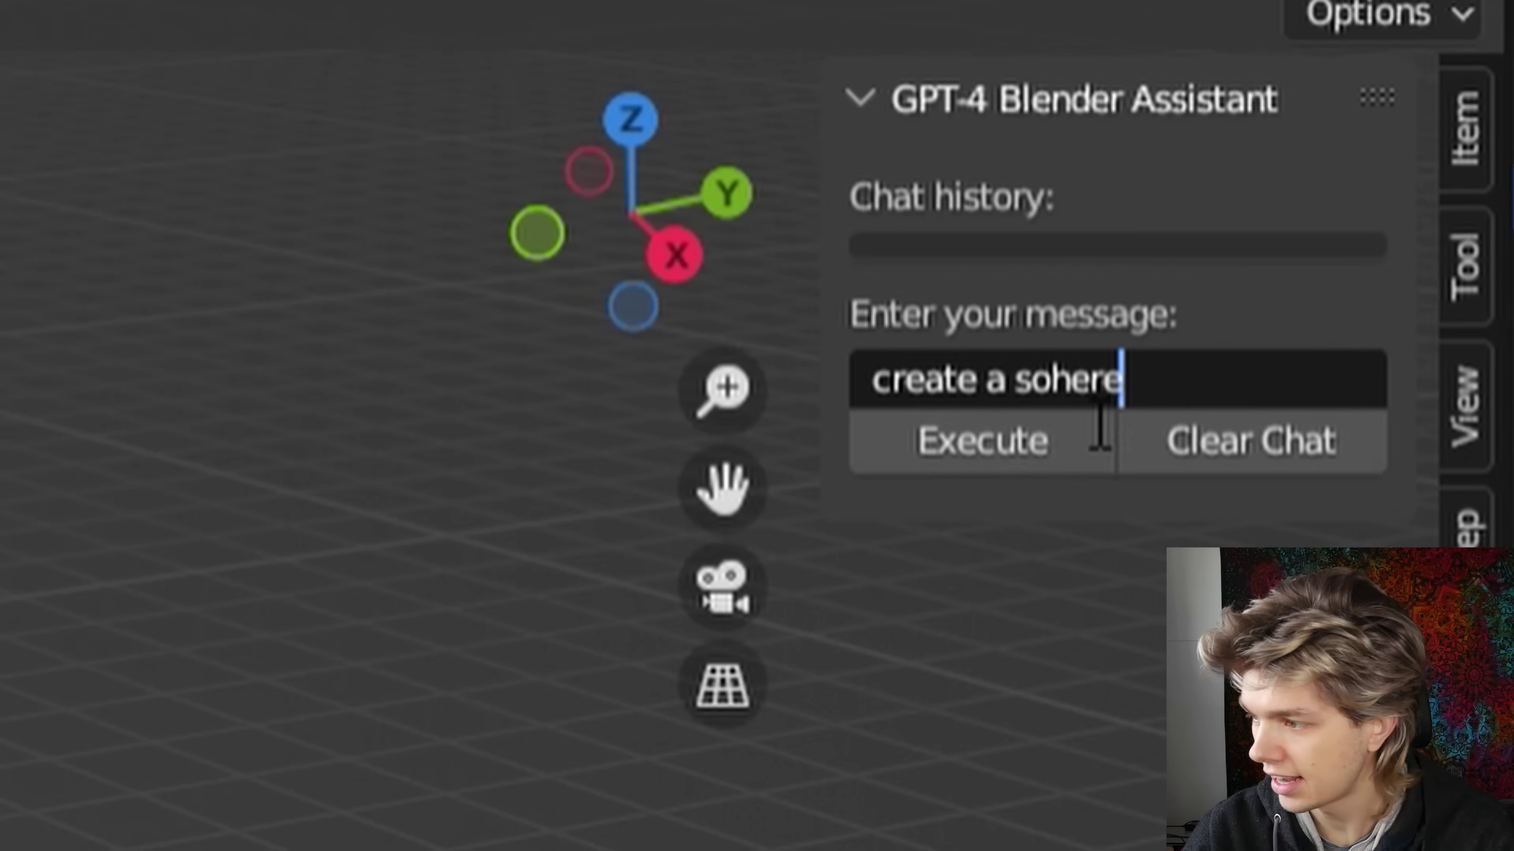
left_click(1038, 456)
left_click(1039, 457)
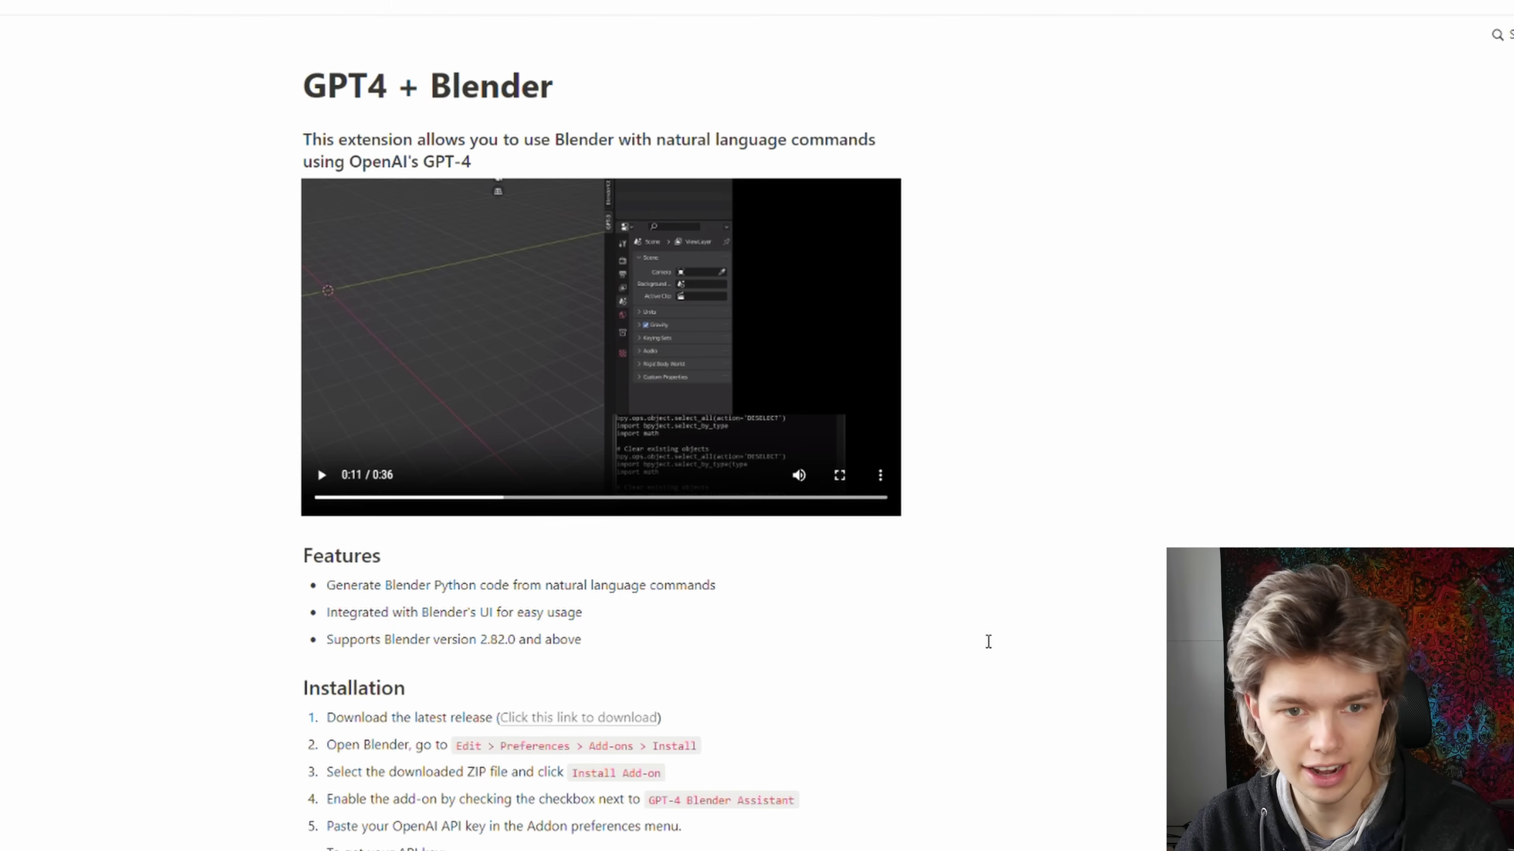
- Scroll the readme down to the Installation and Usage sections about the API key
scroll(320, 525, "down", 1)
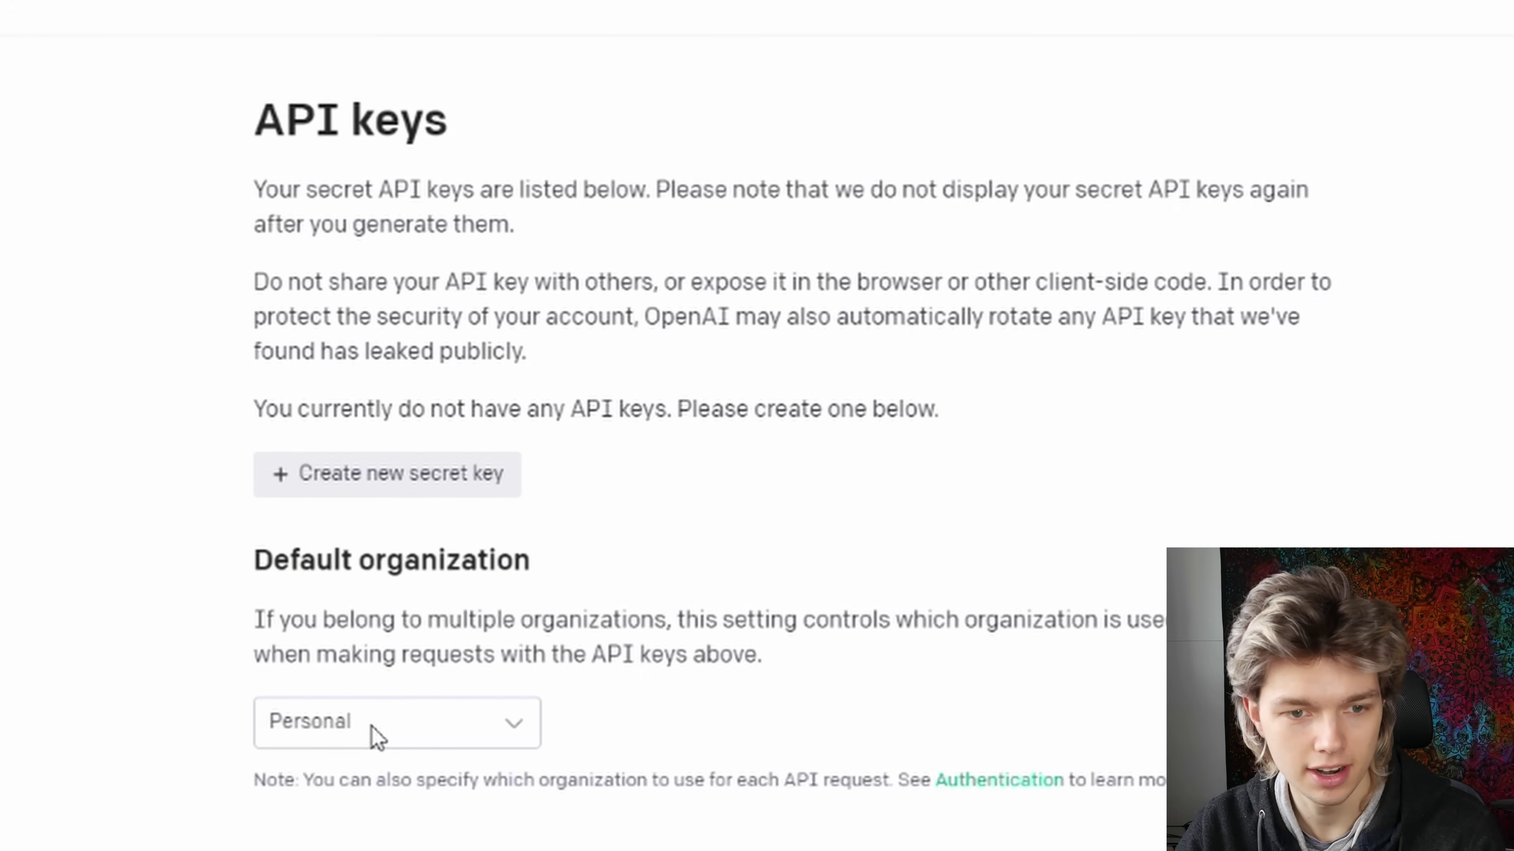
- Generate a new secret OpenAI API key and dismiss the generated-key notice
left_click(322, 481)
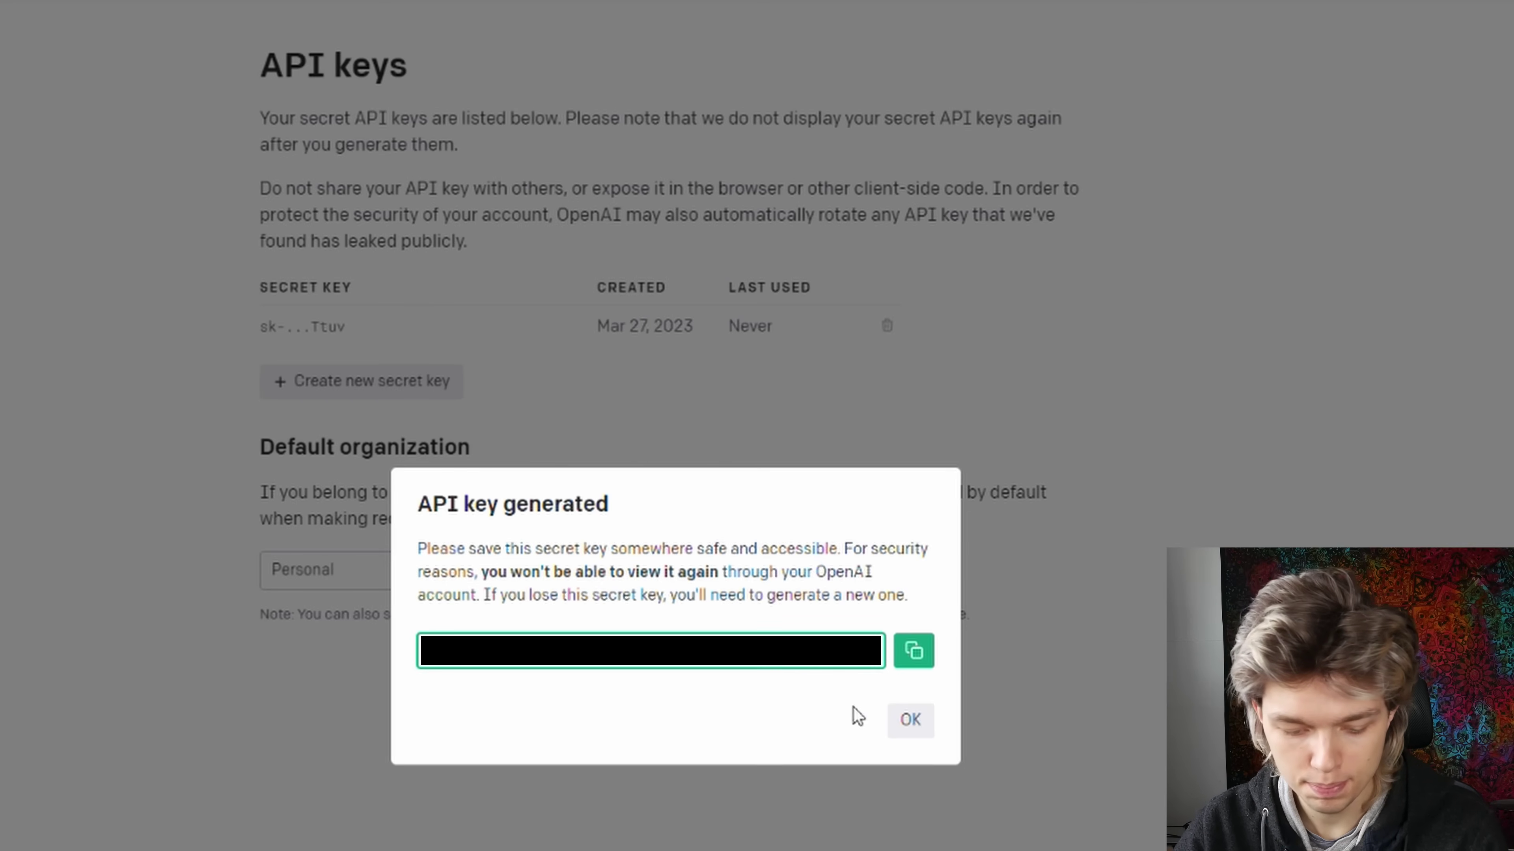
left_click(896, 720)
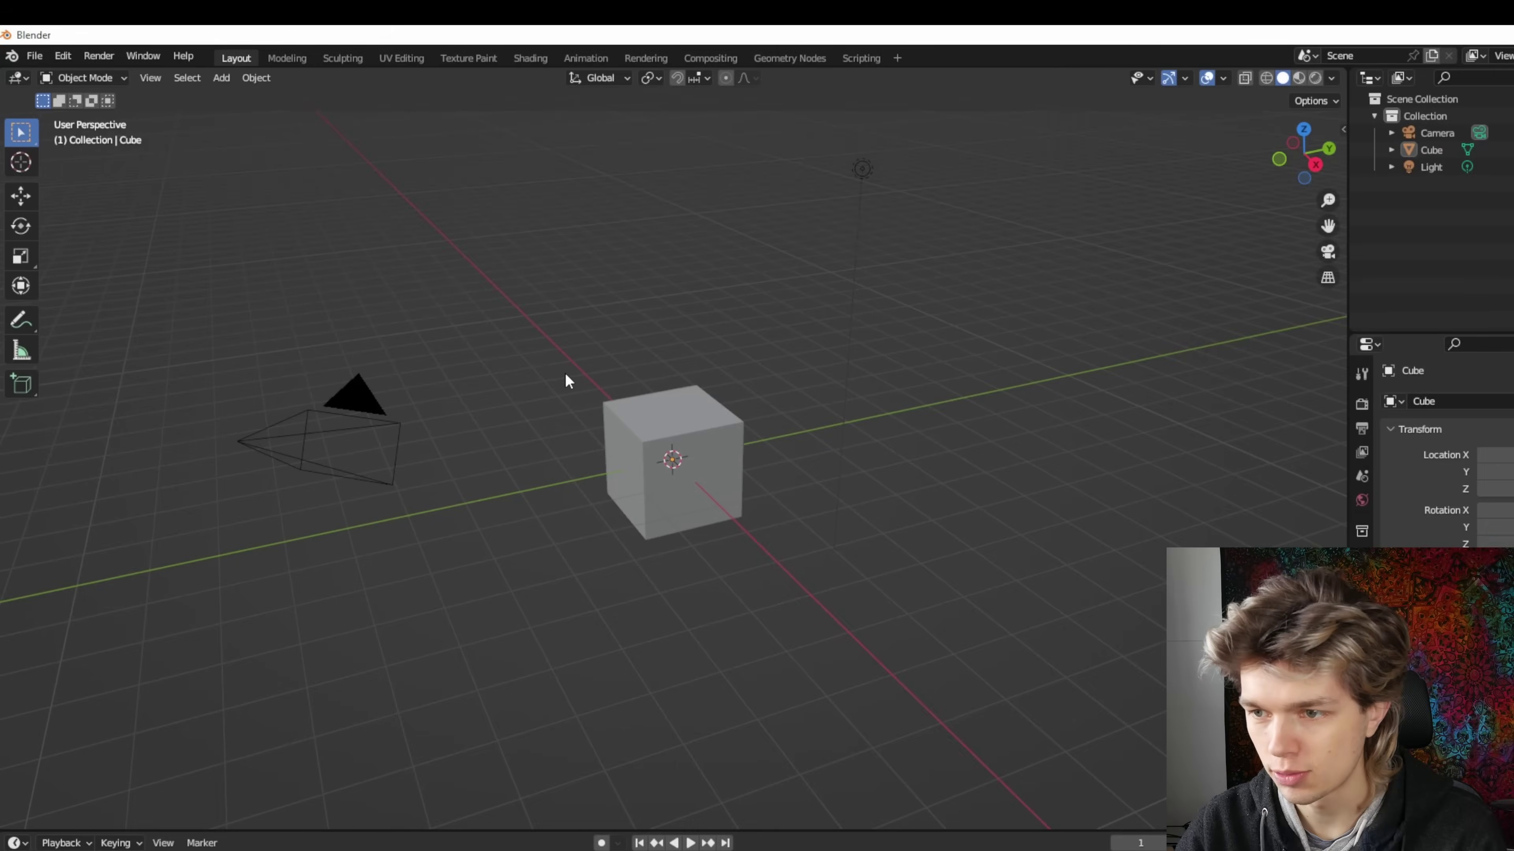
- Paste the OpenAI API key into the GPT-4 Blender Assistant add-on's API Key field
left_click(70, 57)
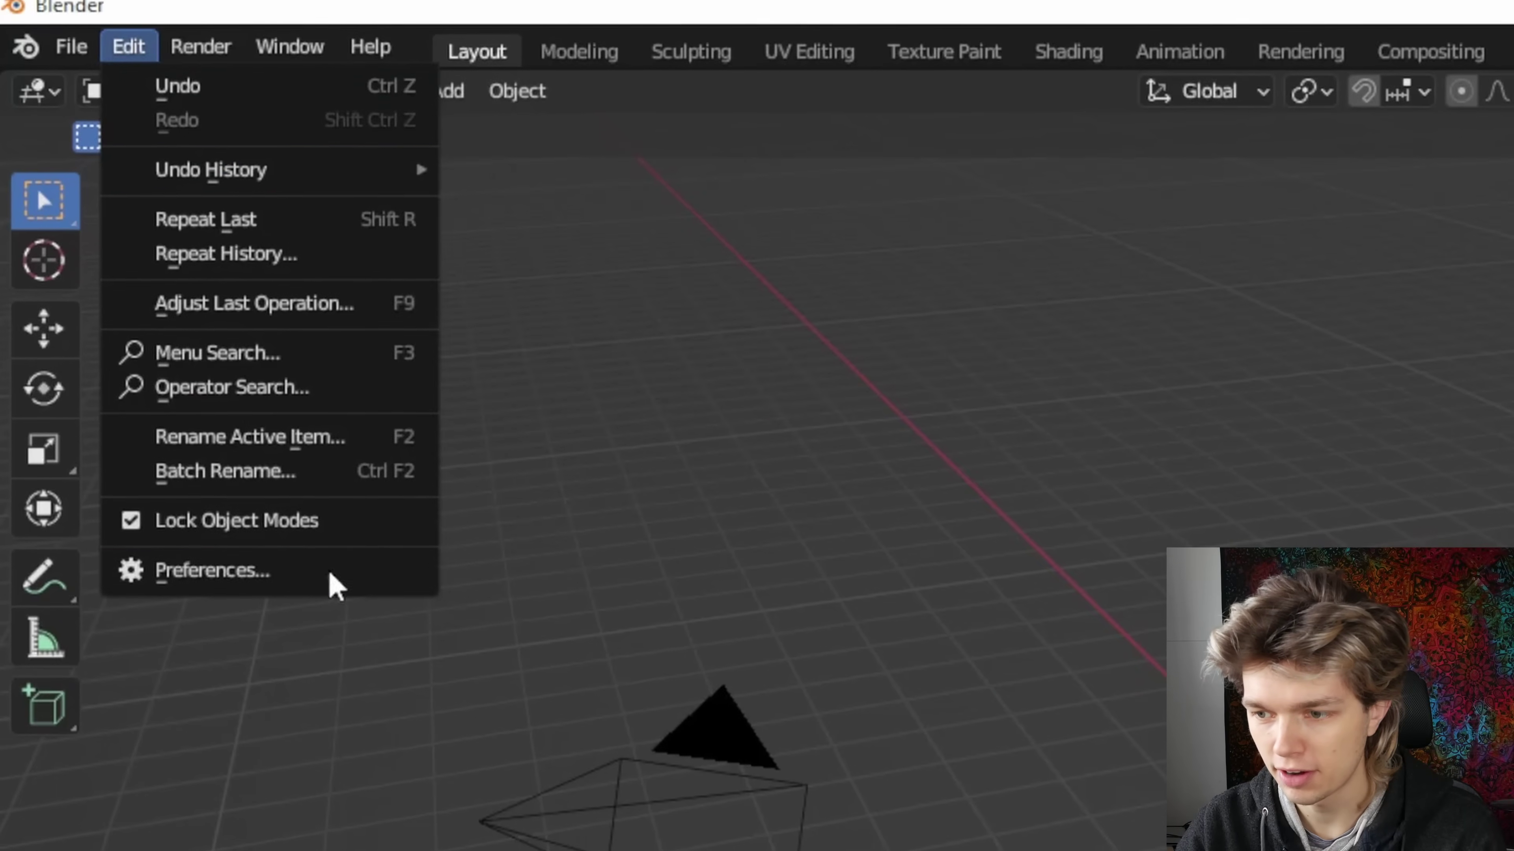
left_click(209, 551)
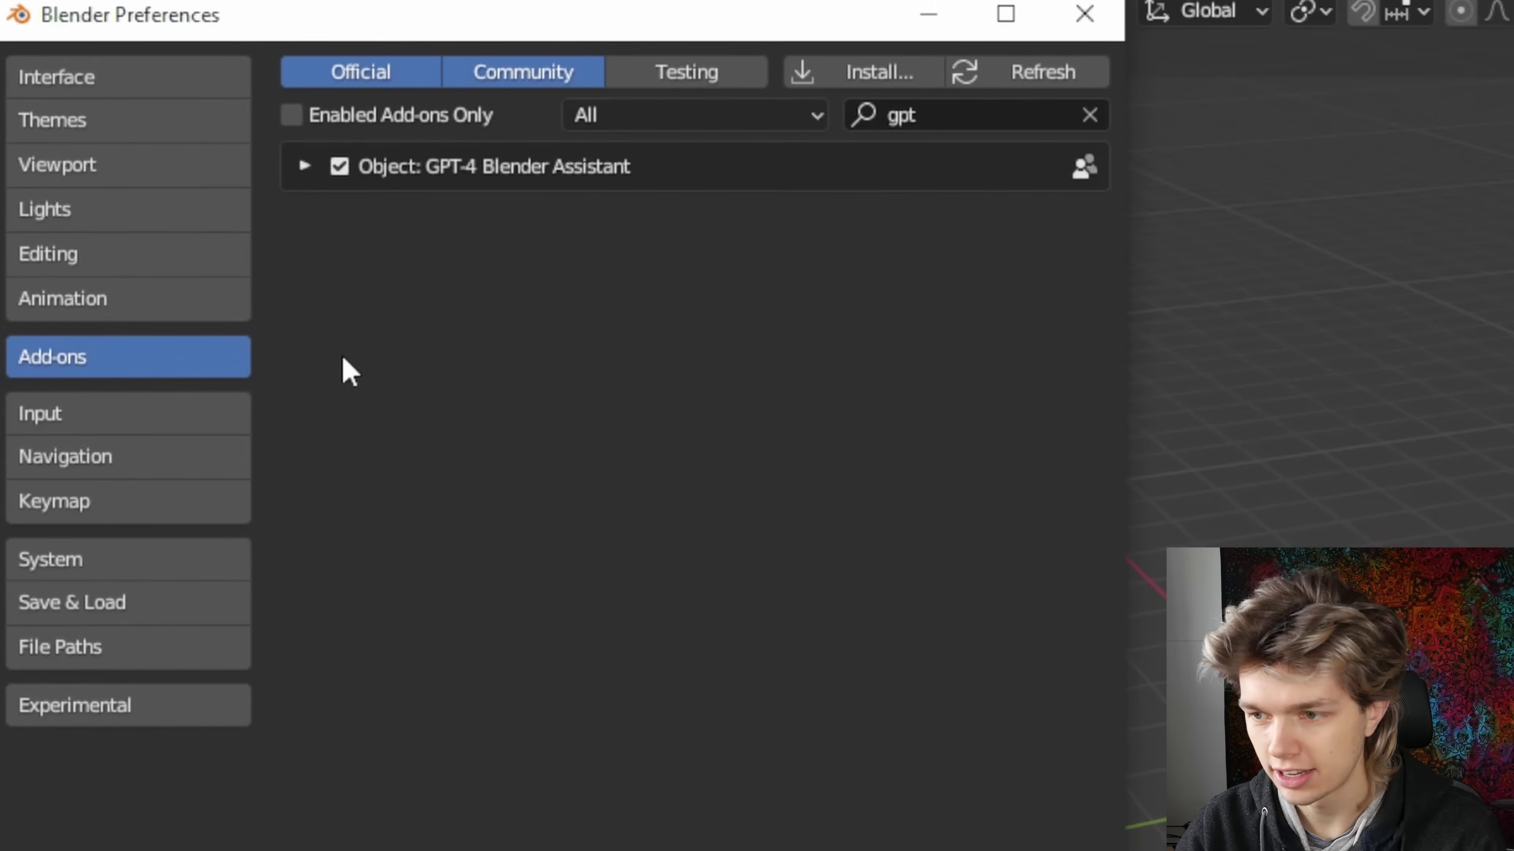
left_click(300, 152)
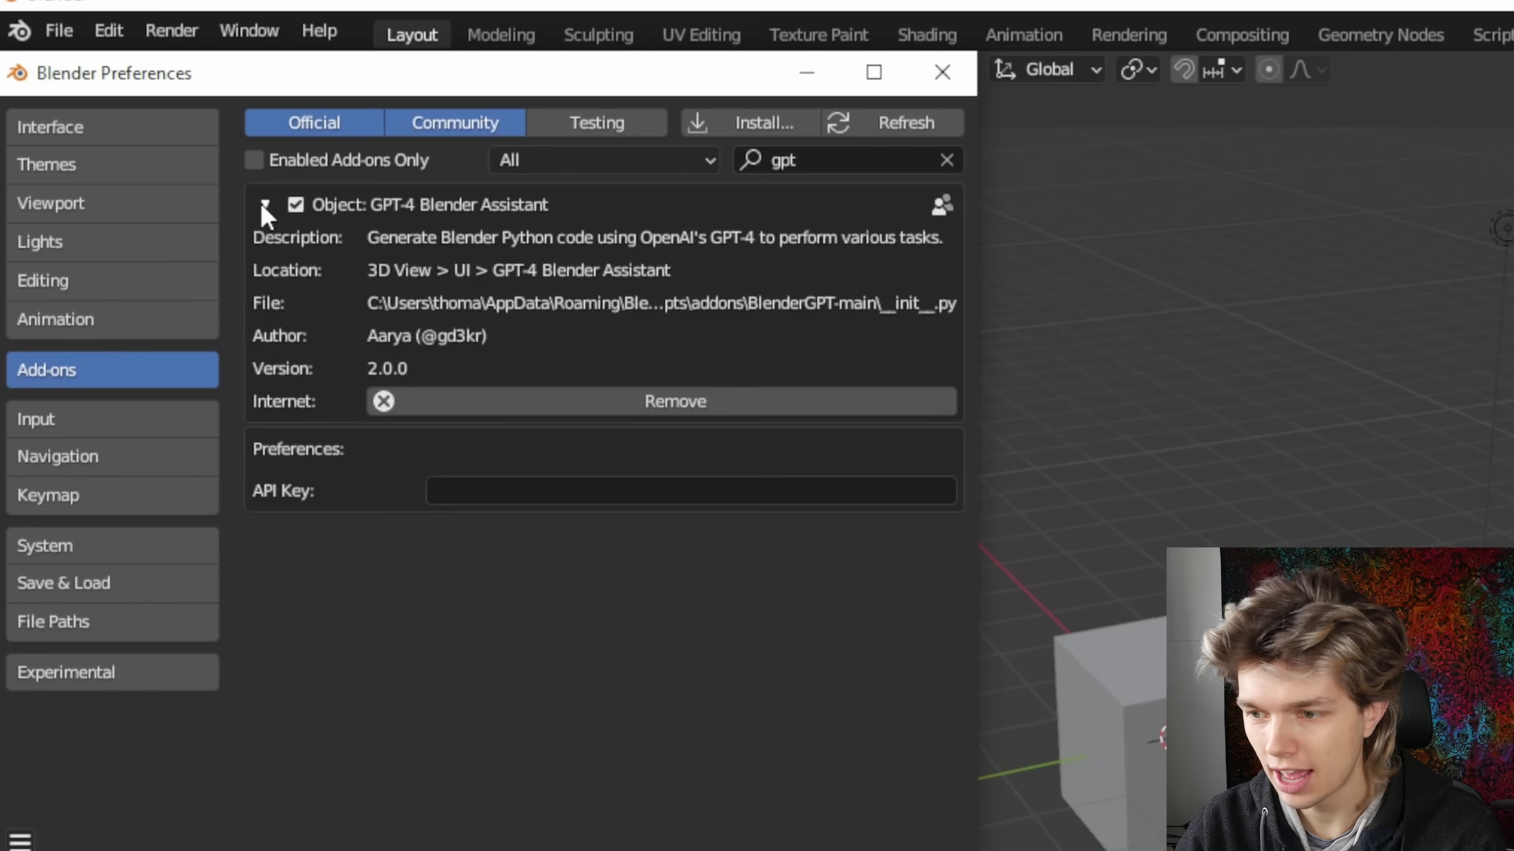
left_click(492, 496)
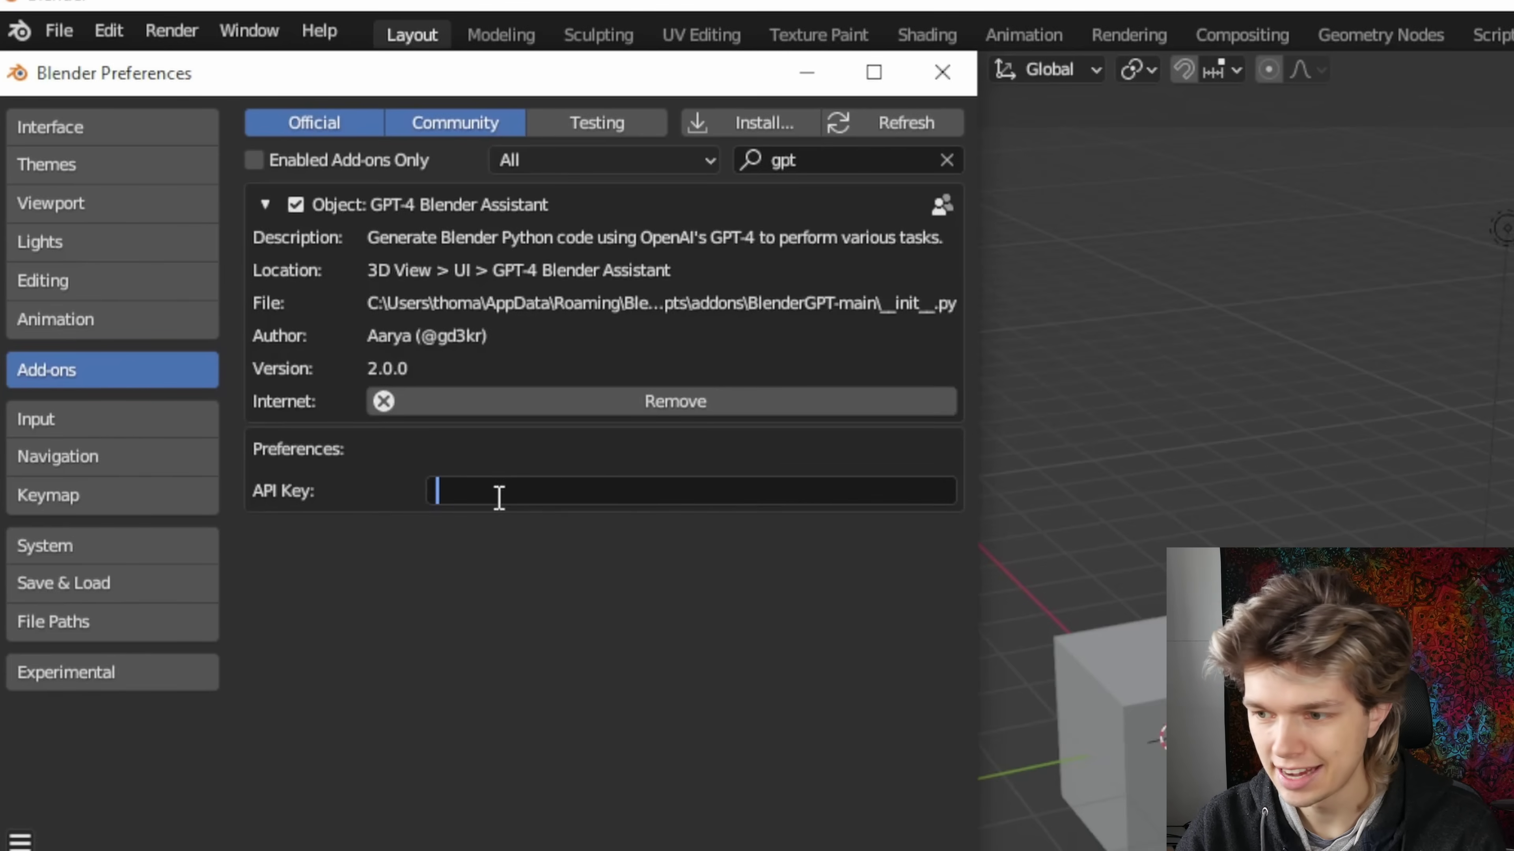
key("ctrl+v")
left_click(558, 590)
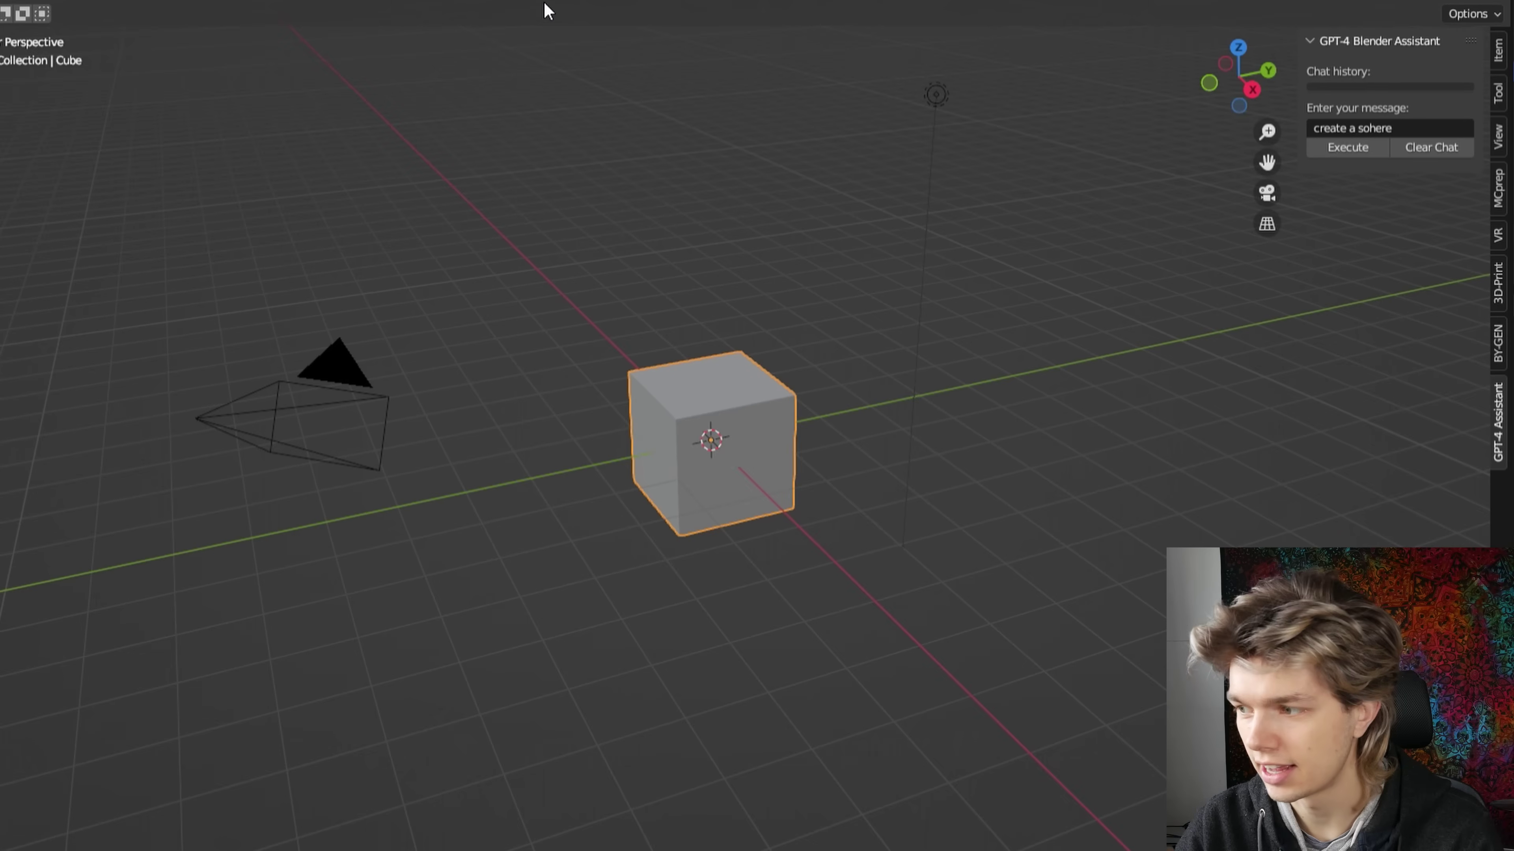
- Run the sphere request, then delete both the original cube and the generated sphere
left_click(1345, 148)
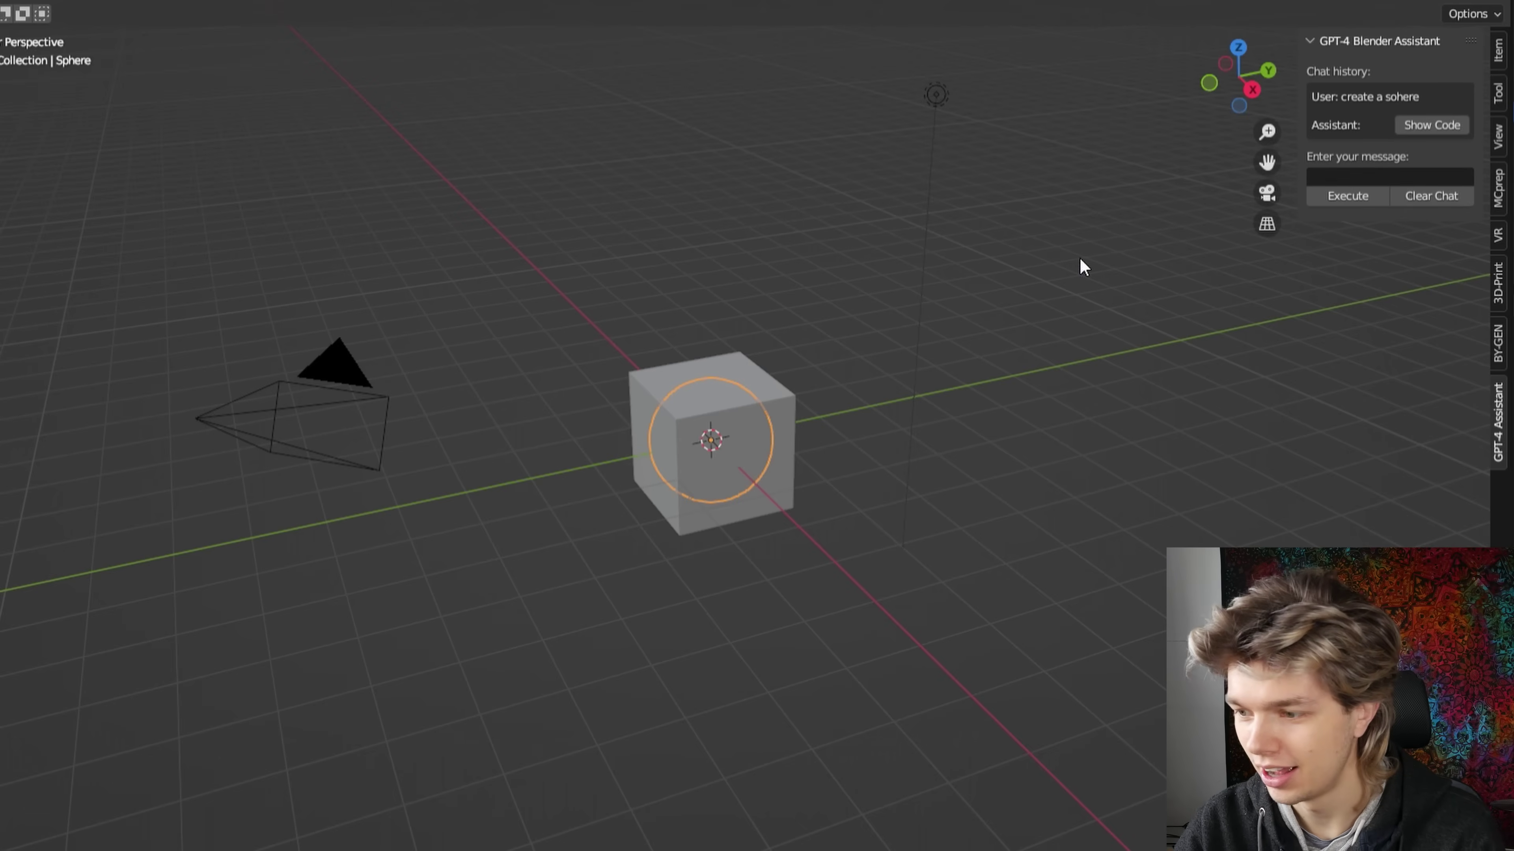
left_click(687, 373)
key("Delete")
left_click_drag(687, 372, 716, 389)
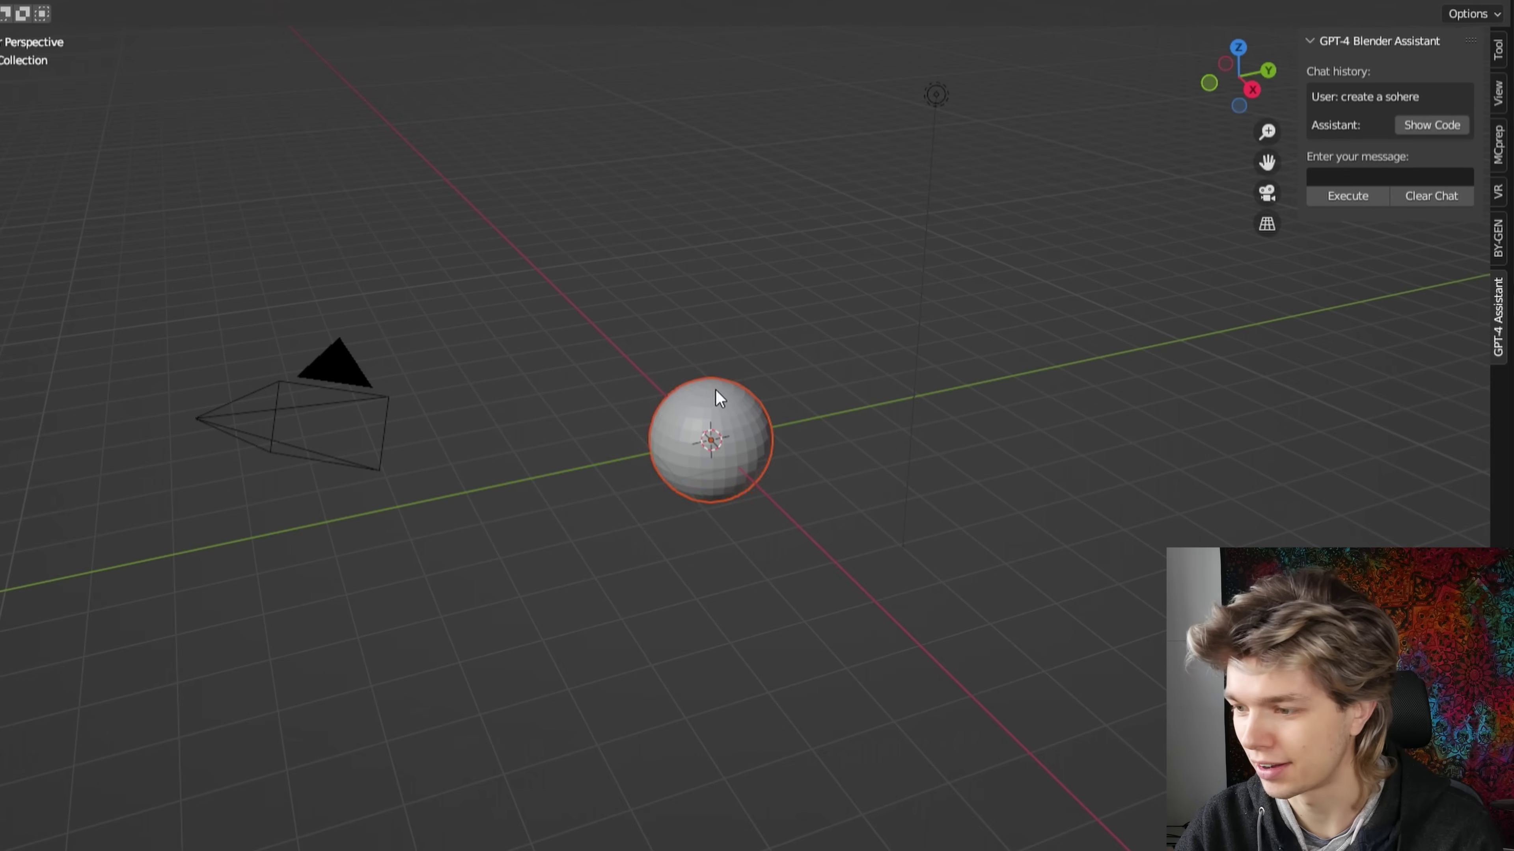
key("Delete")
key("shift+a")
mouse_move(716, 390)
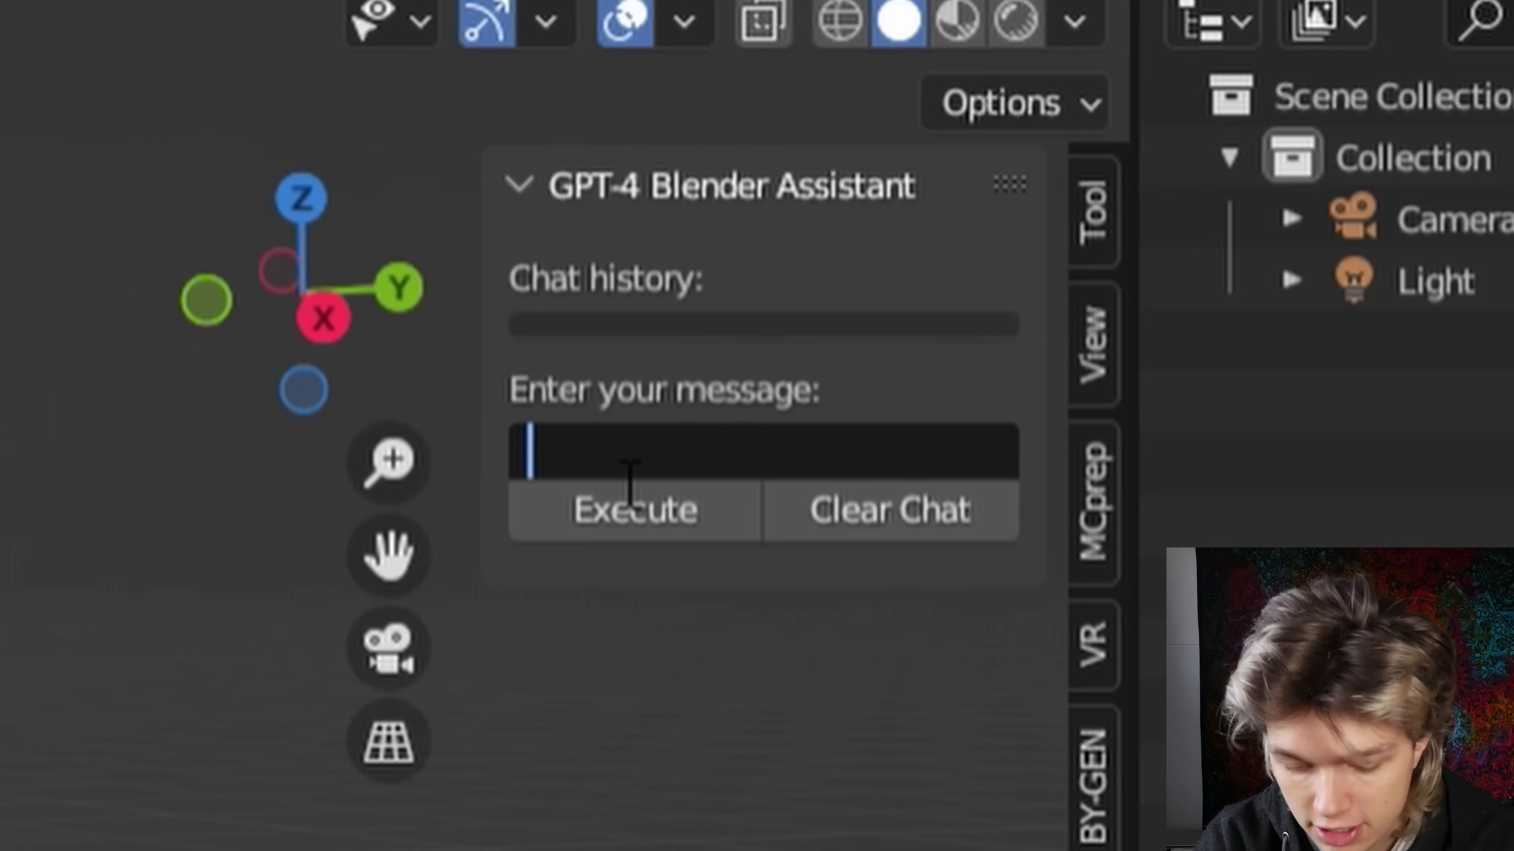
- Request a rigid body sim of ten stacked 1x1x1 cubes falling onto a 20x20 plane
type("create a rigid b")
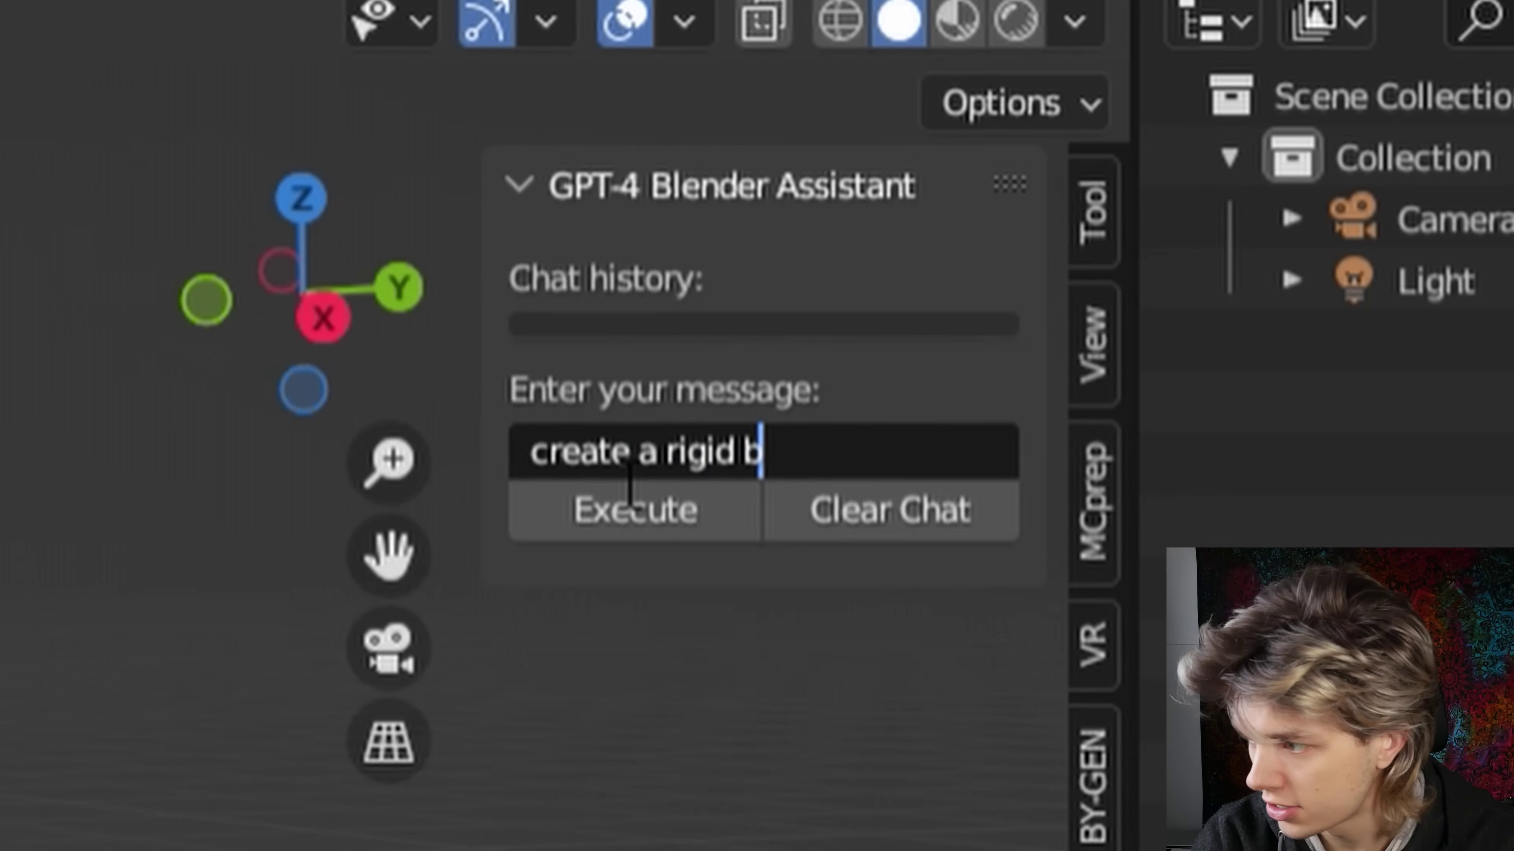
type("ody sim with 10")
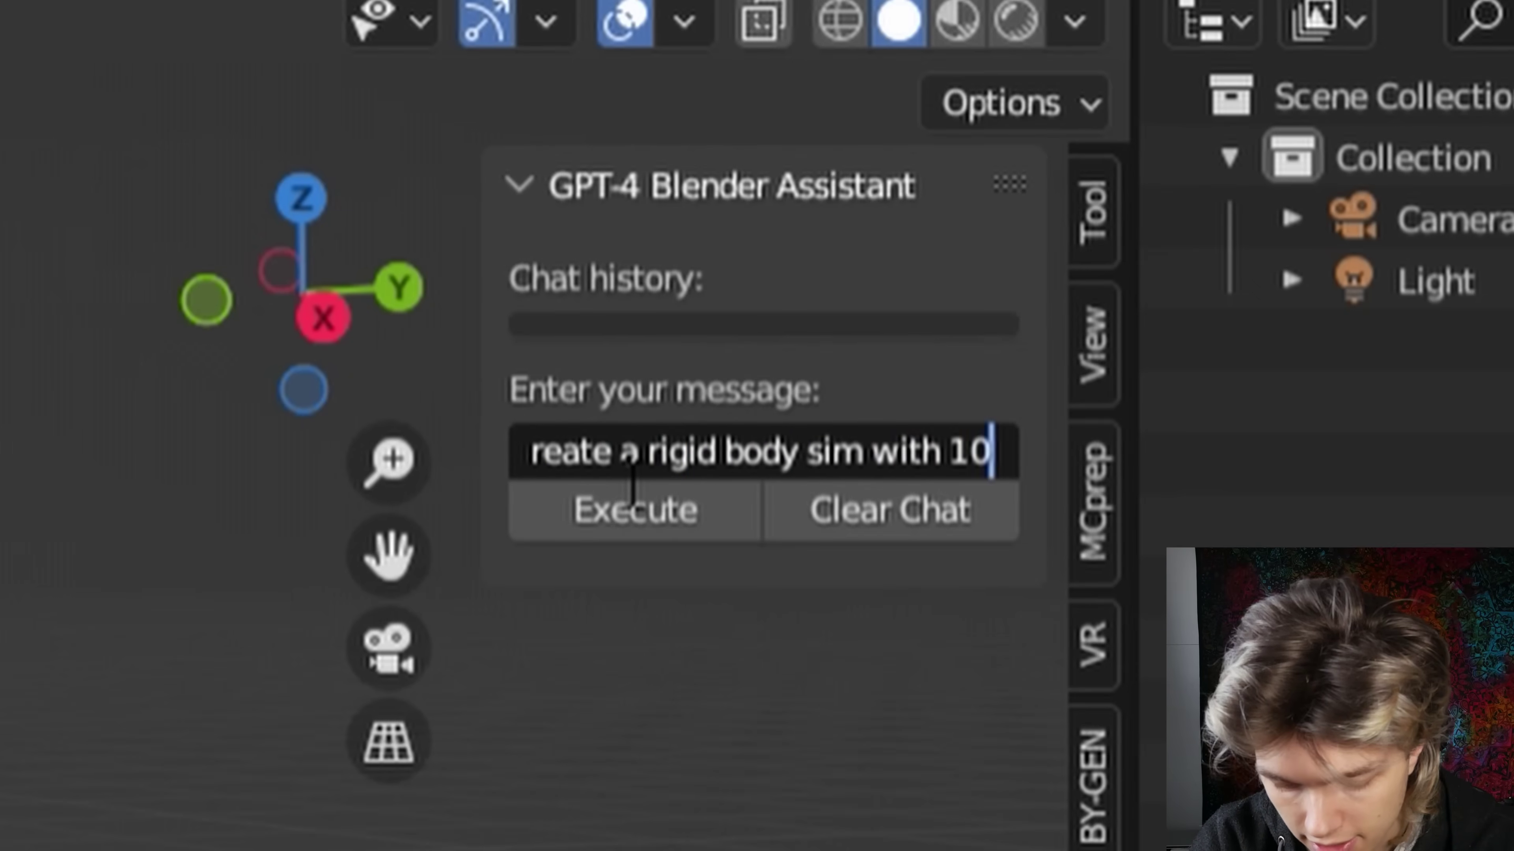
type(" 1x1x1 cu")
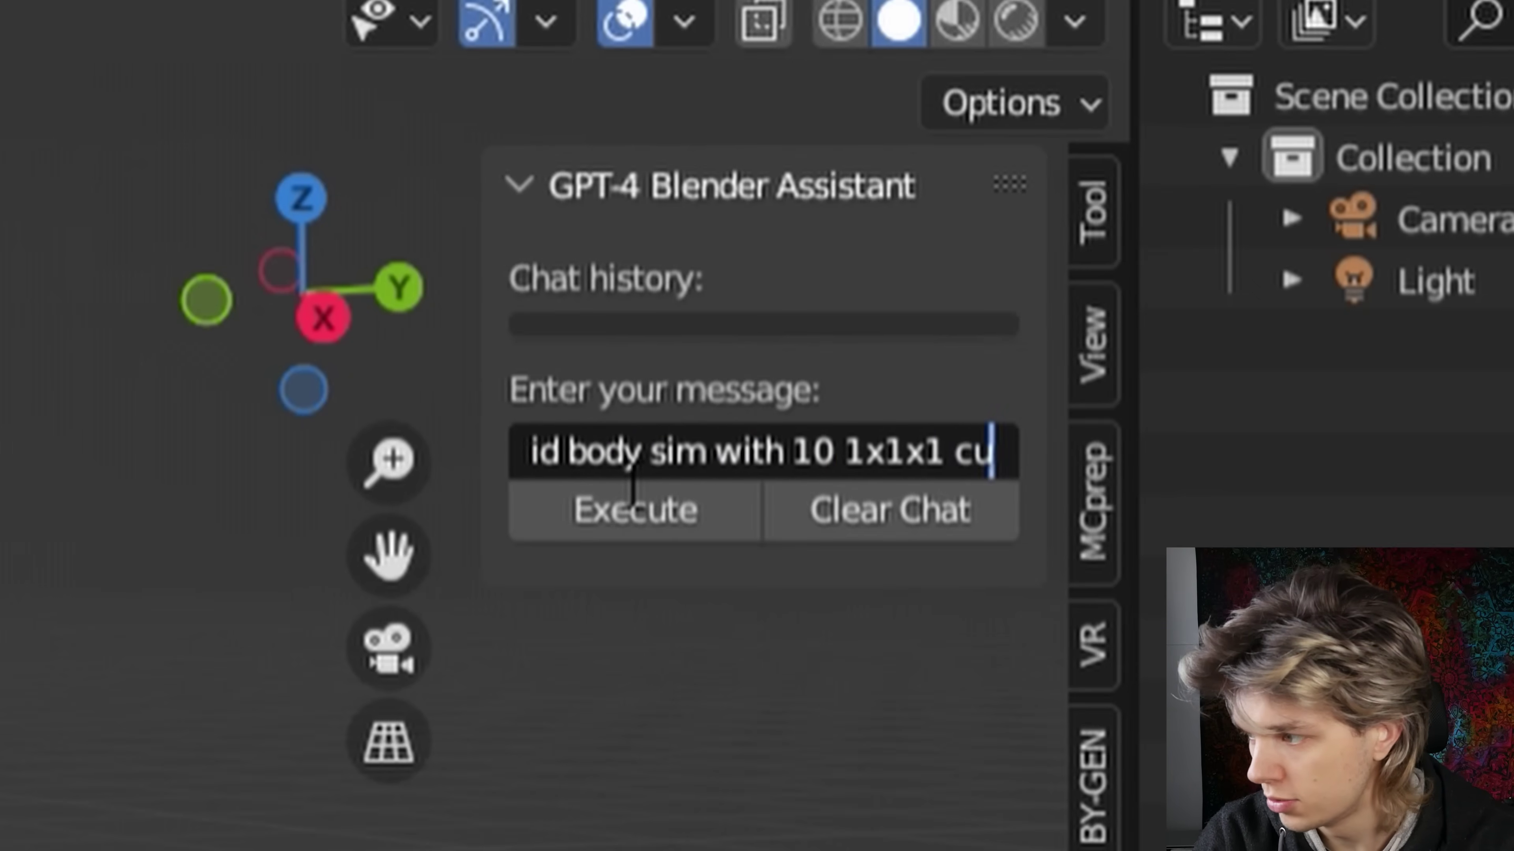
type("bes stacked")
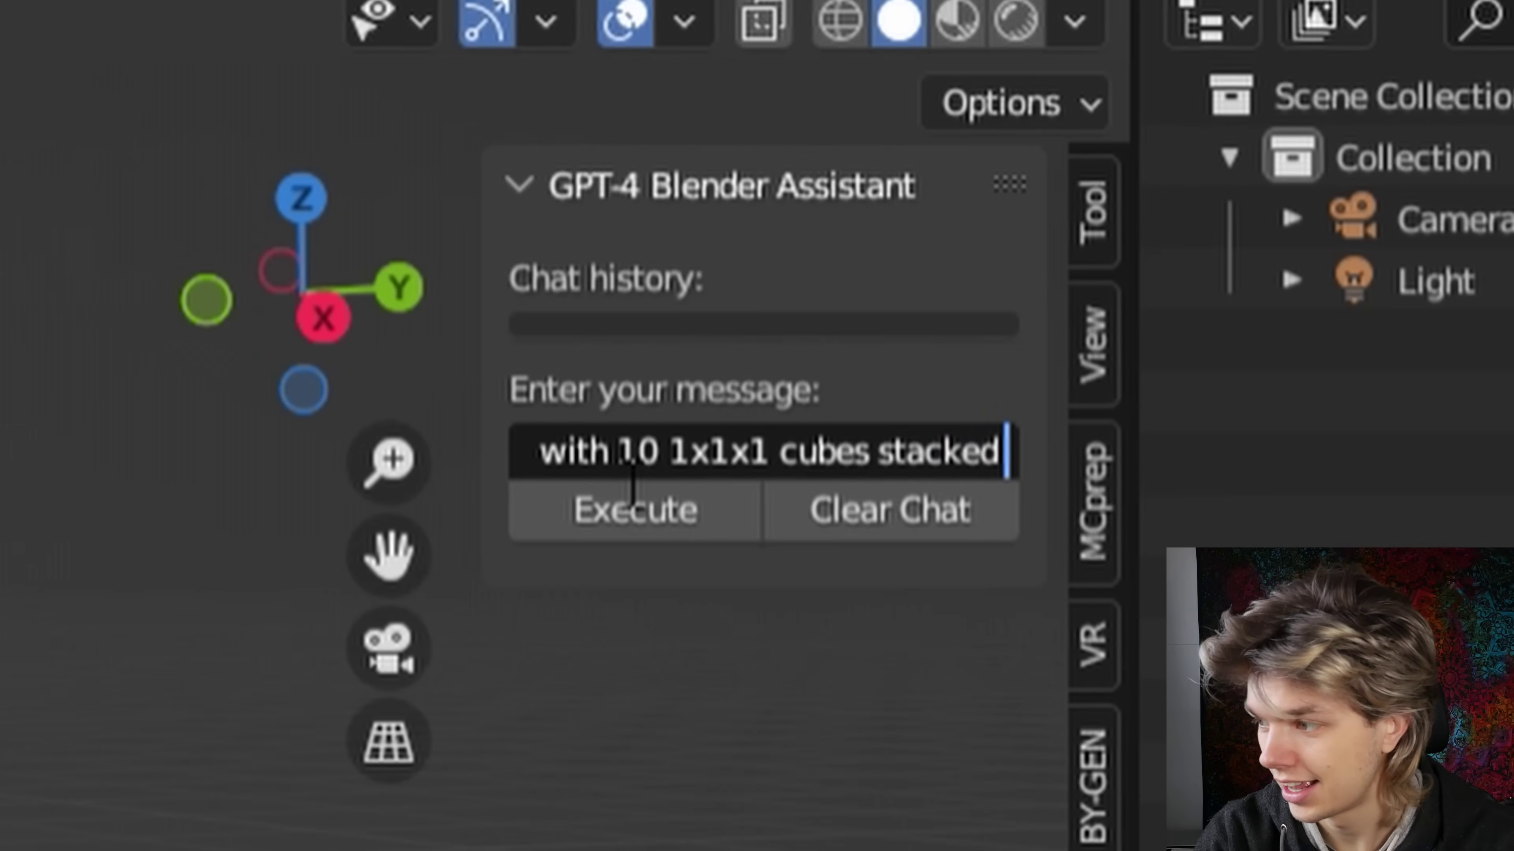
type(" as a tower th")
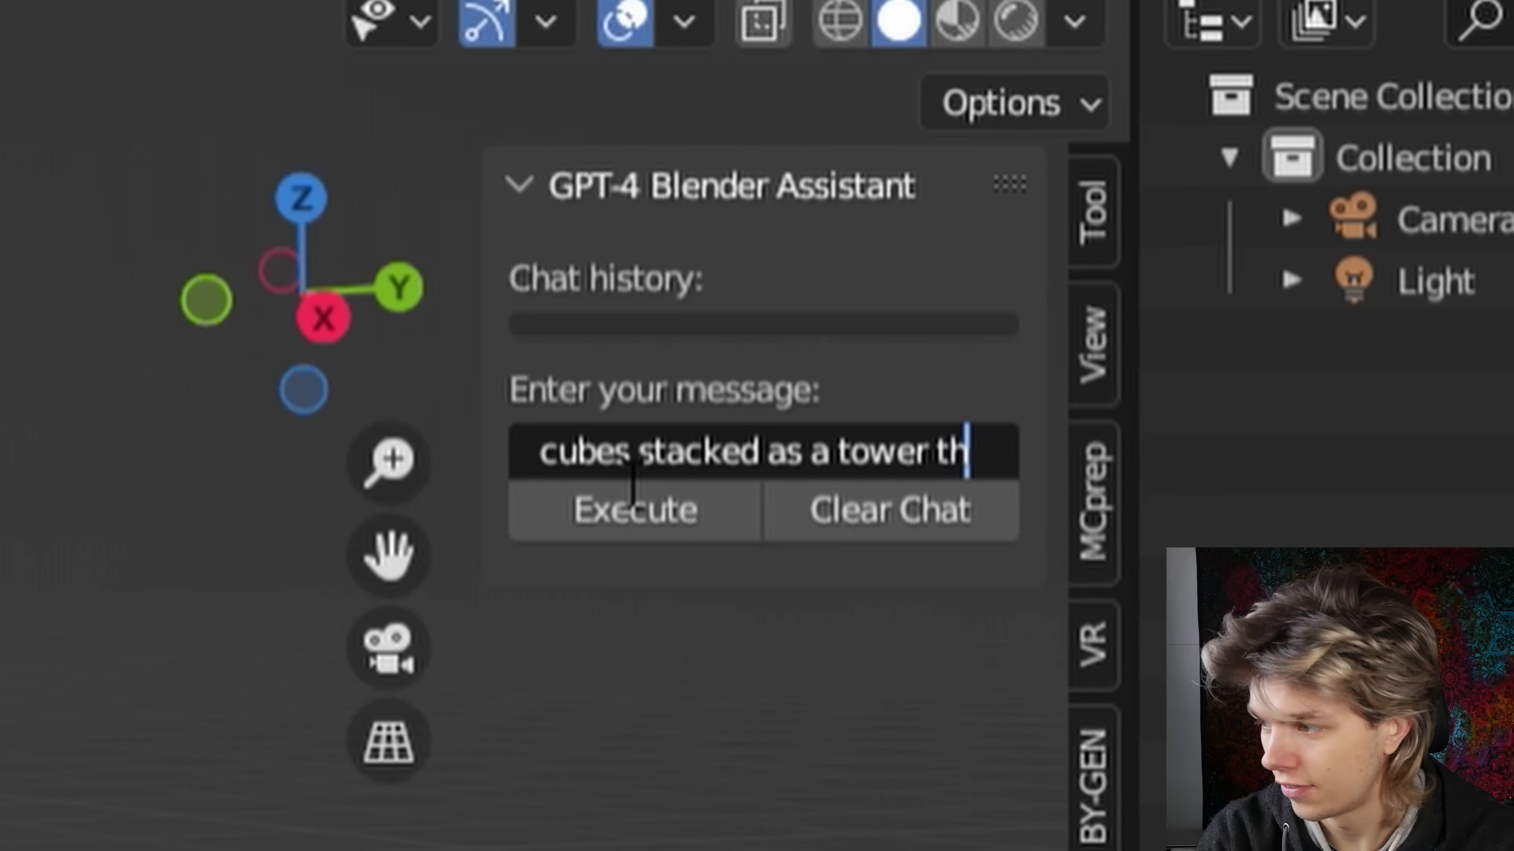
type("at falls dow")
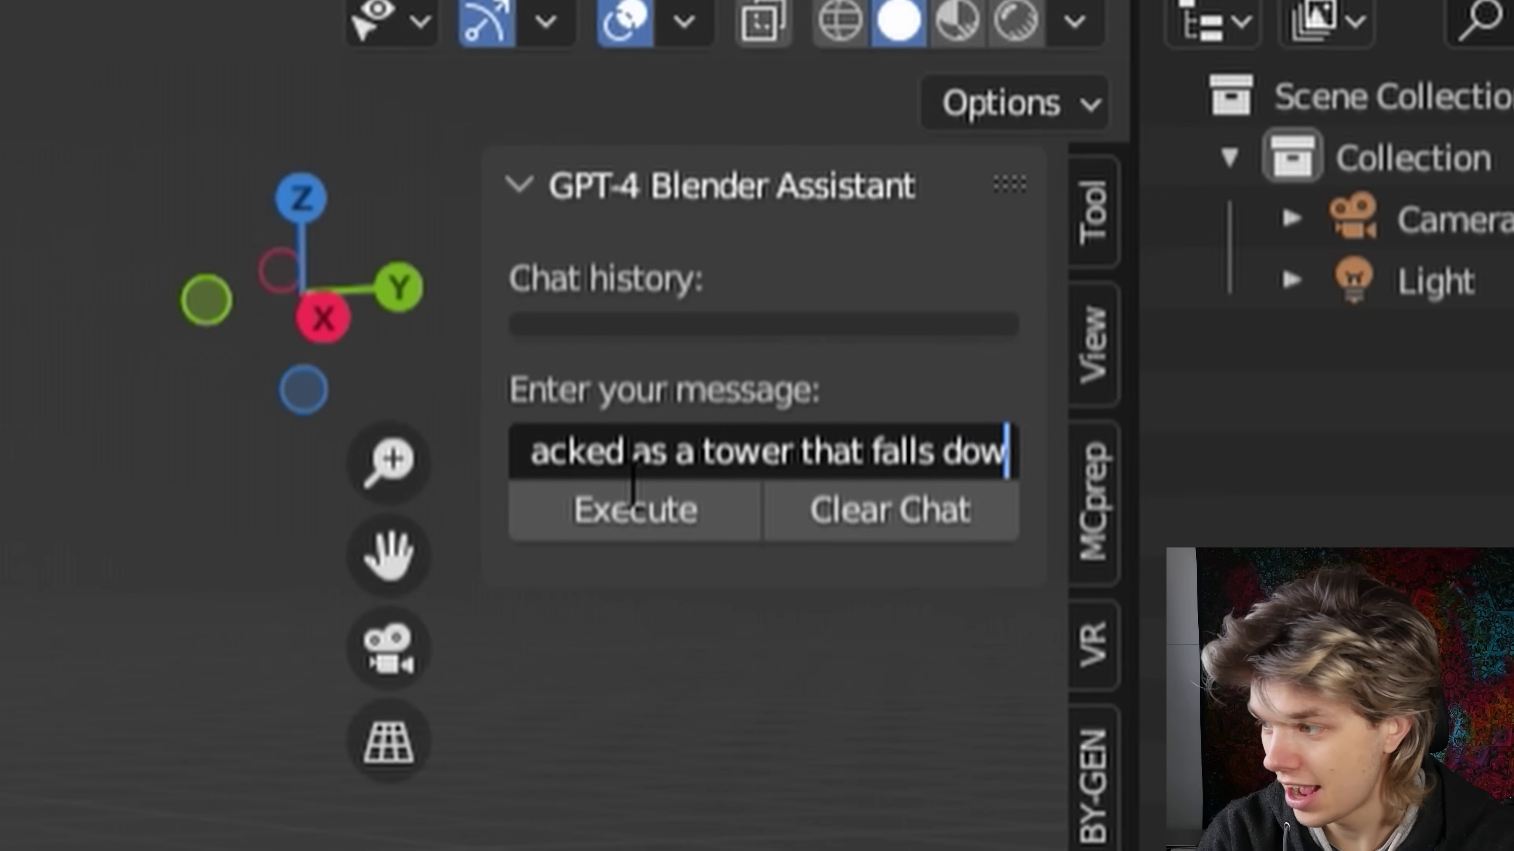
type("n on")
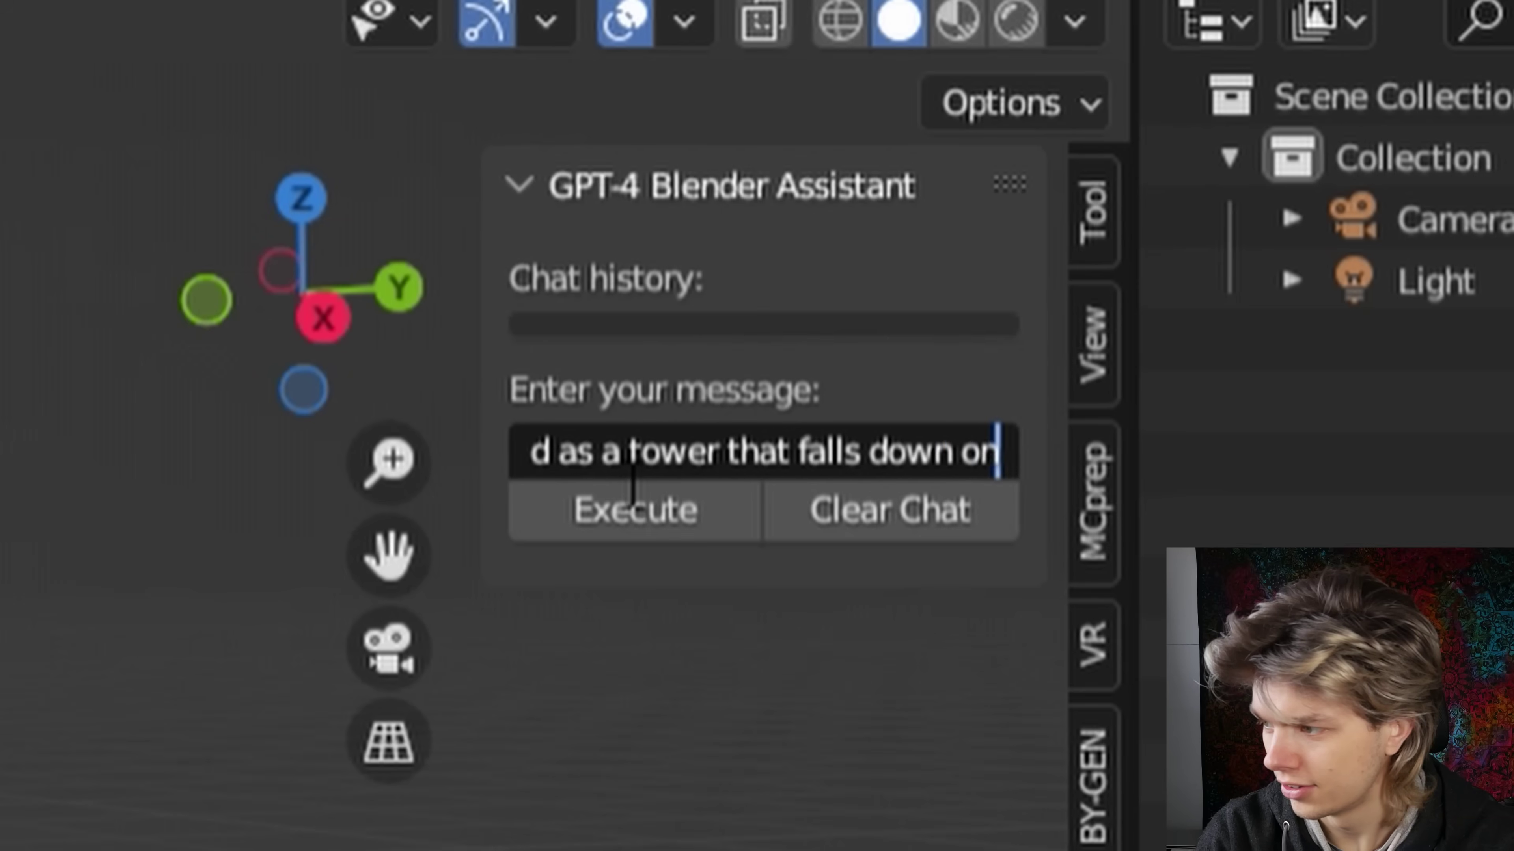
type("to a 20x20 plane")
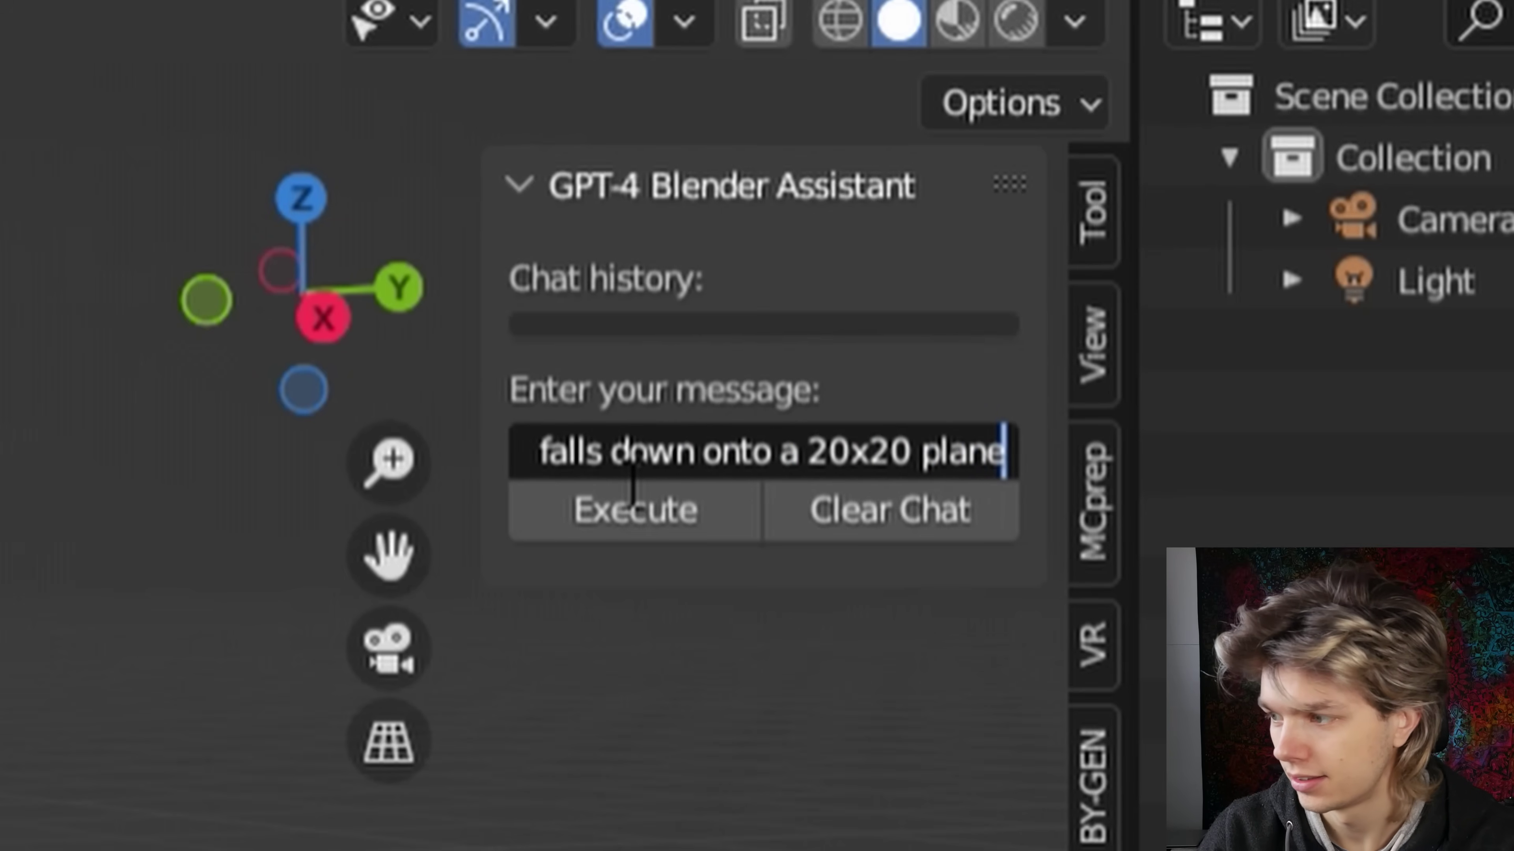
left_click(632, 545)
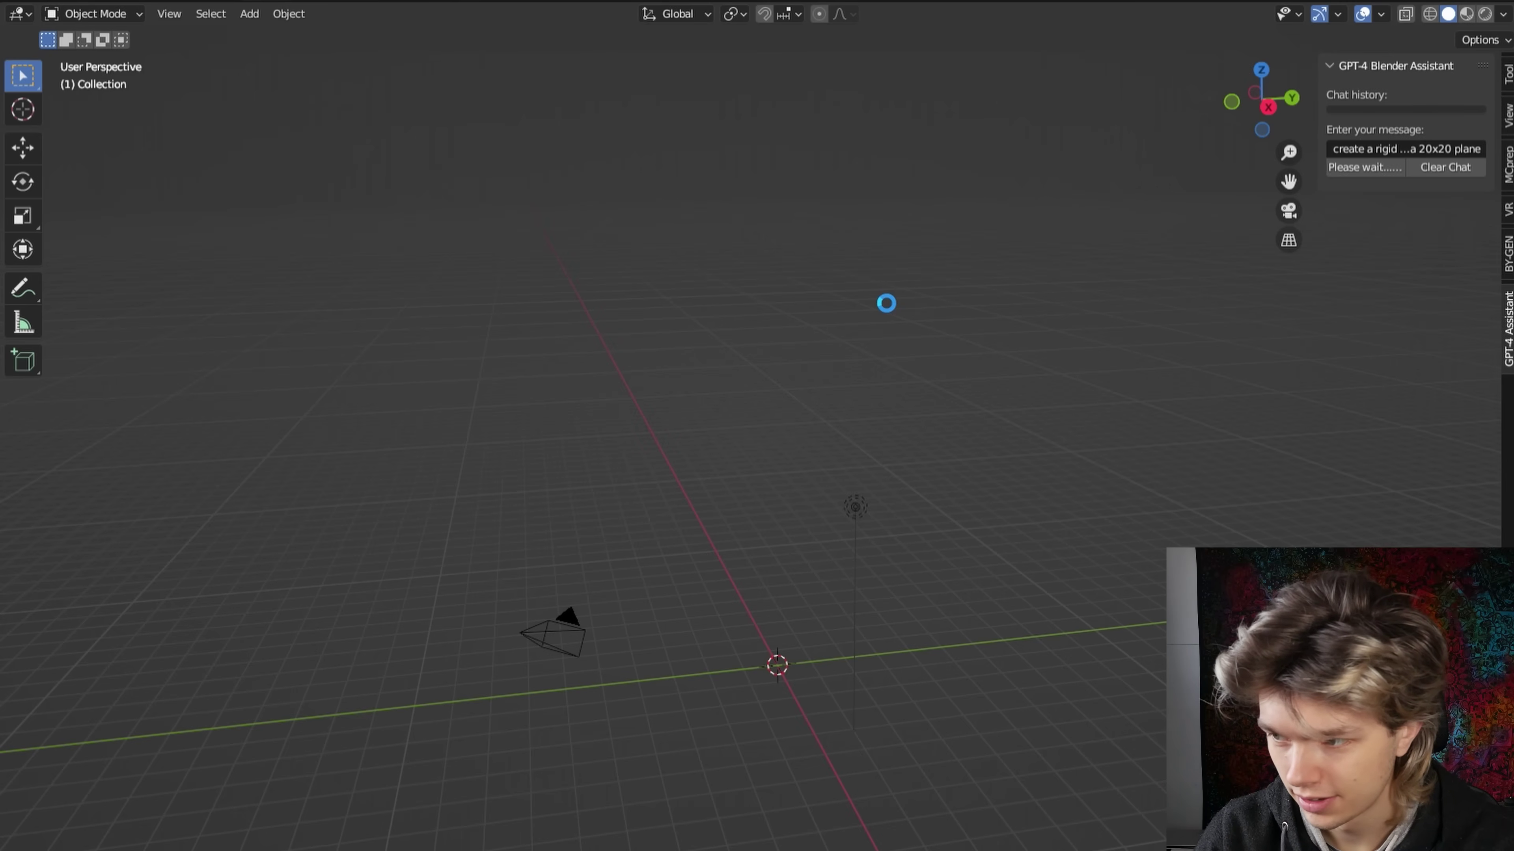
- Frame the cube tower and 20x20 plane, rewind to frame 0, and deselect the plane
scroll(888, 289, "down", 5)
middle_click_drag(903, 284, 760, 291)
scroll(775, 304, "up", 5)
middle_click_drag(738, 156, 863, 247, "shift")
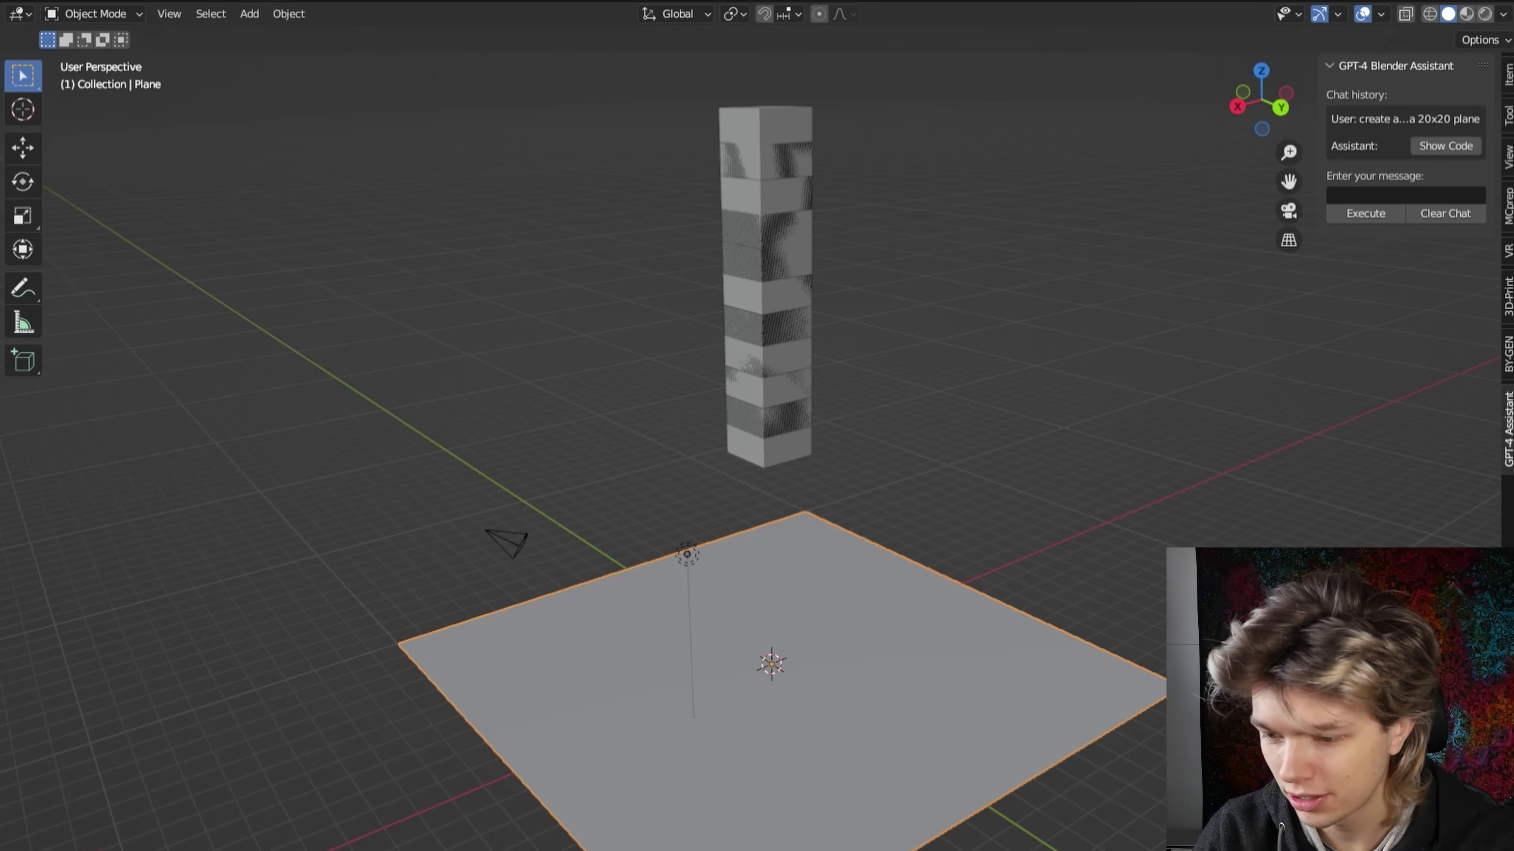
key("Left")
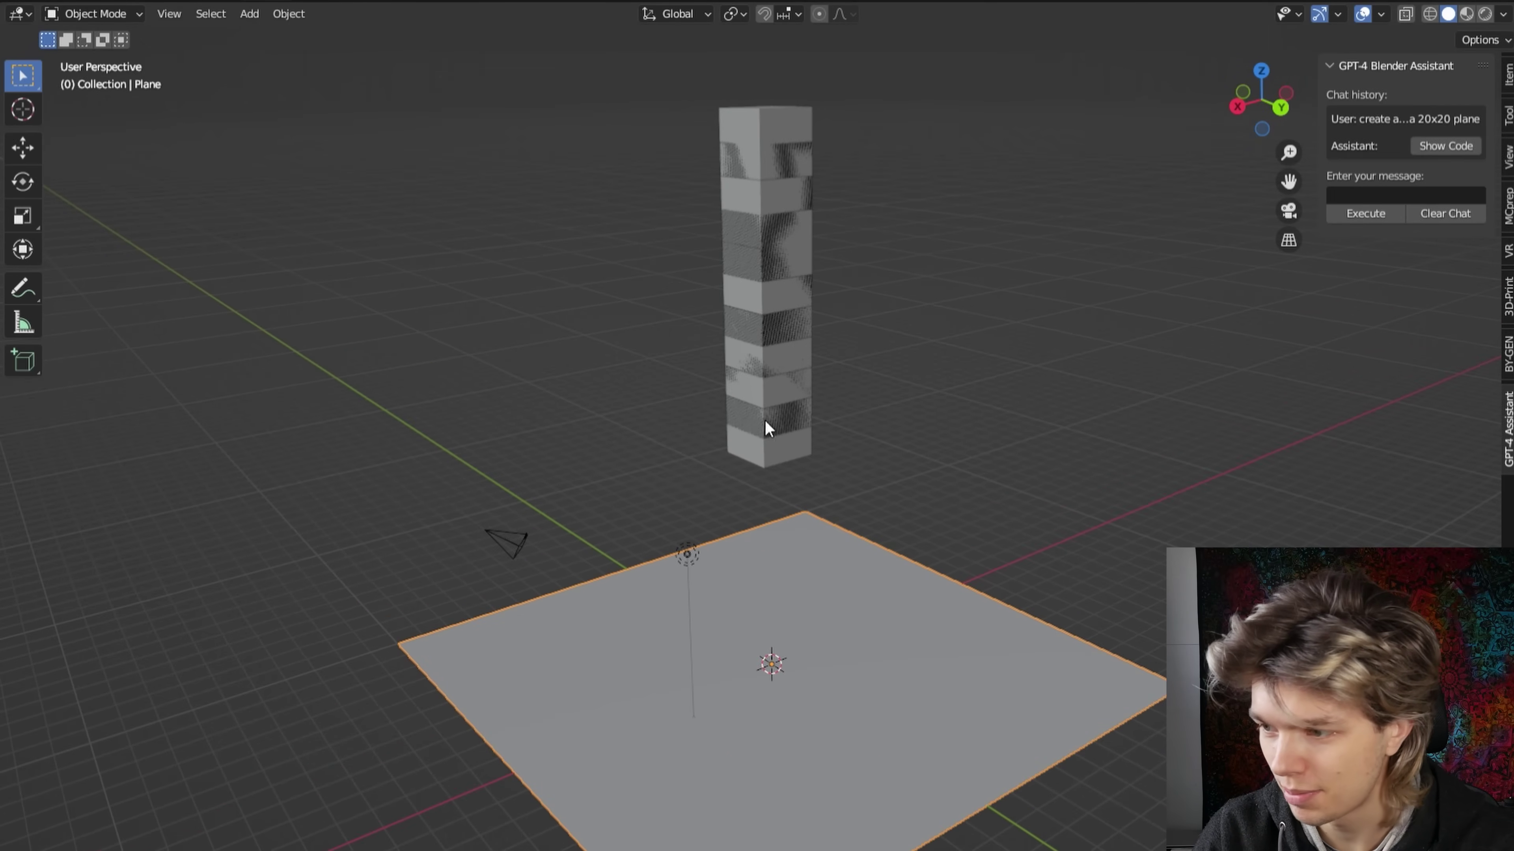
scroll(784, 337, "down", 4)
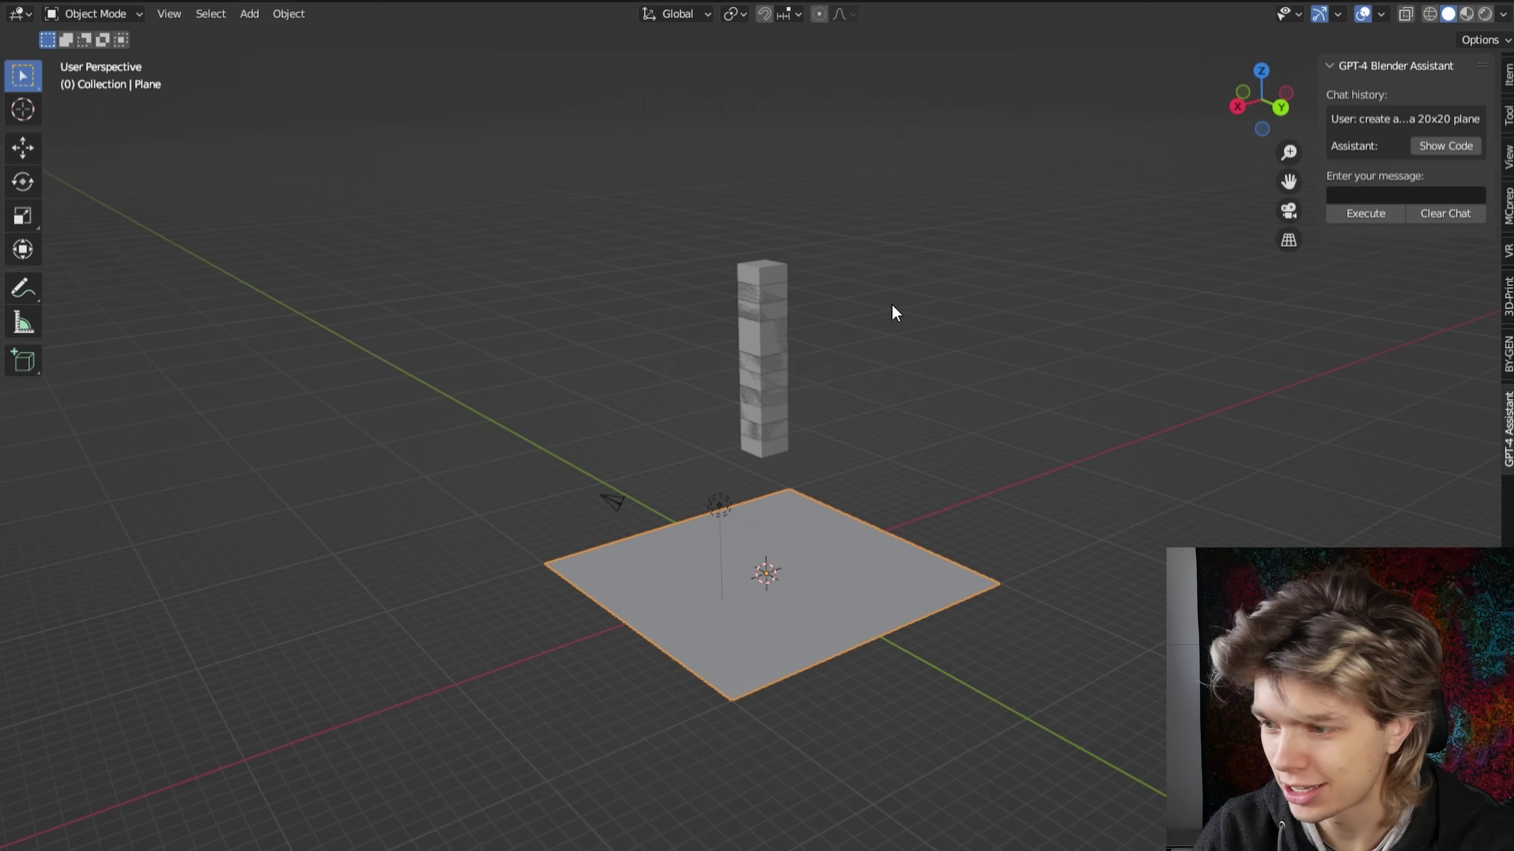
left_click(903, 338)
- Play the tower collapse, rewind to frame 0, and open GPT4_Generated_Code.py
key("space")
scroll(921, 341, "down", 5)
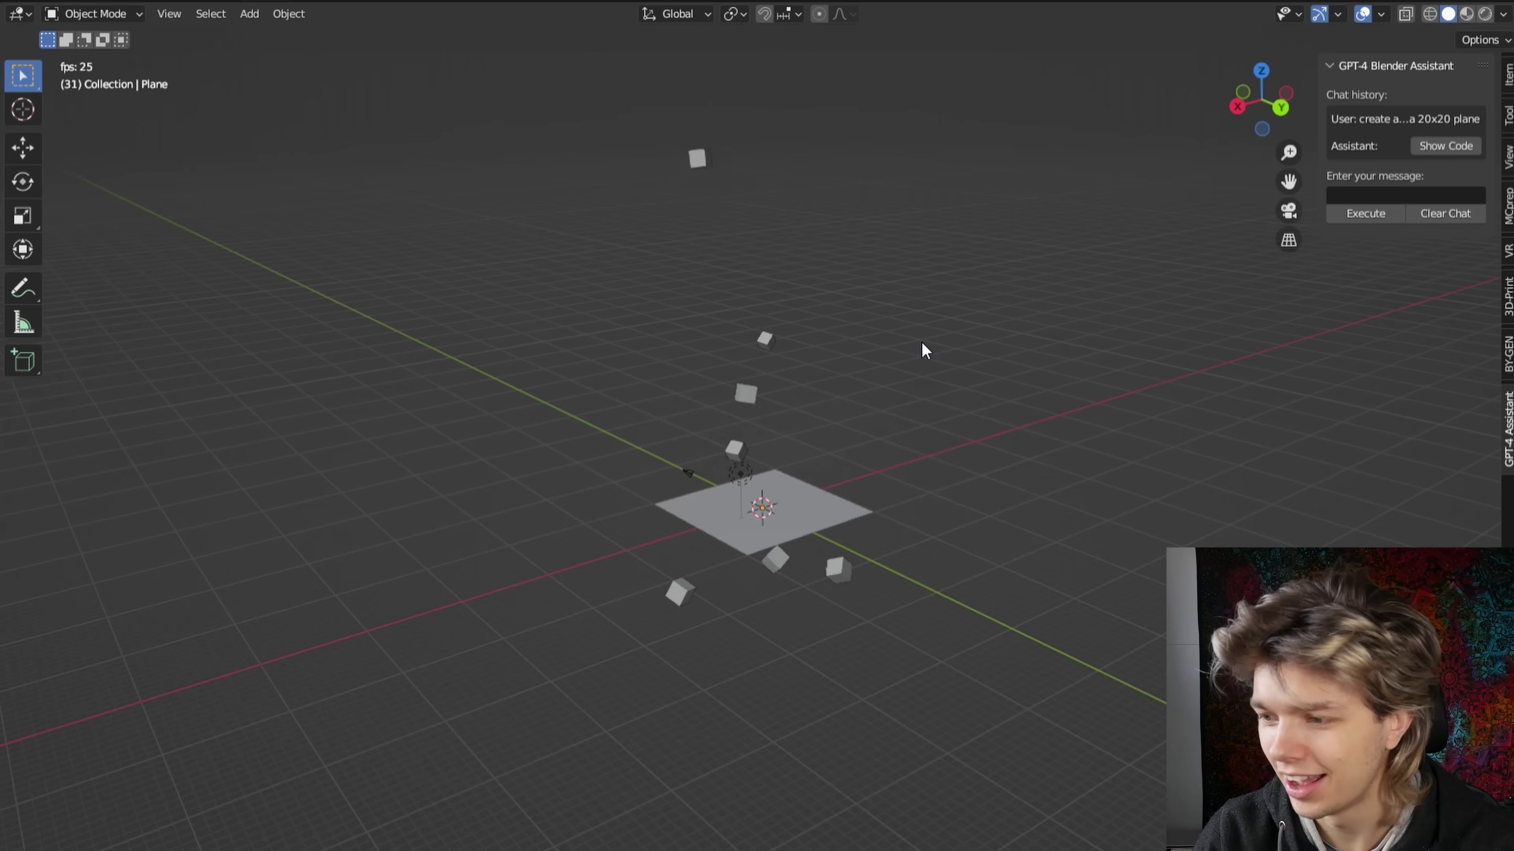
scroll(925, 364, "up", 3)
middle_click_drag(925, 365, 788, 351)
key("space")
key("shift+Left")
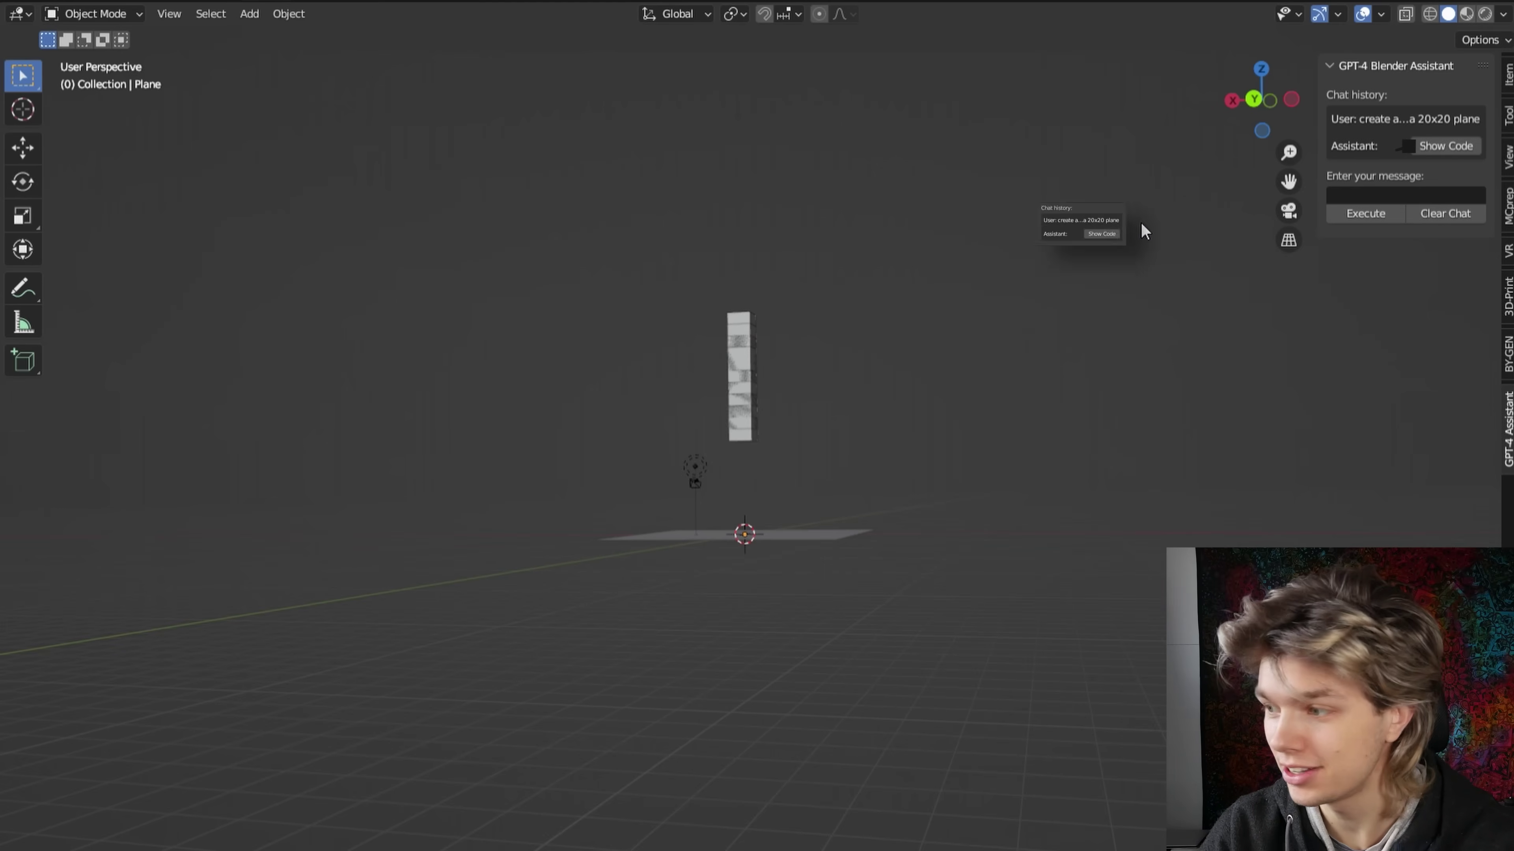
left_click(1457, 146)
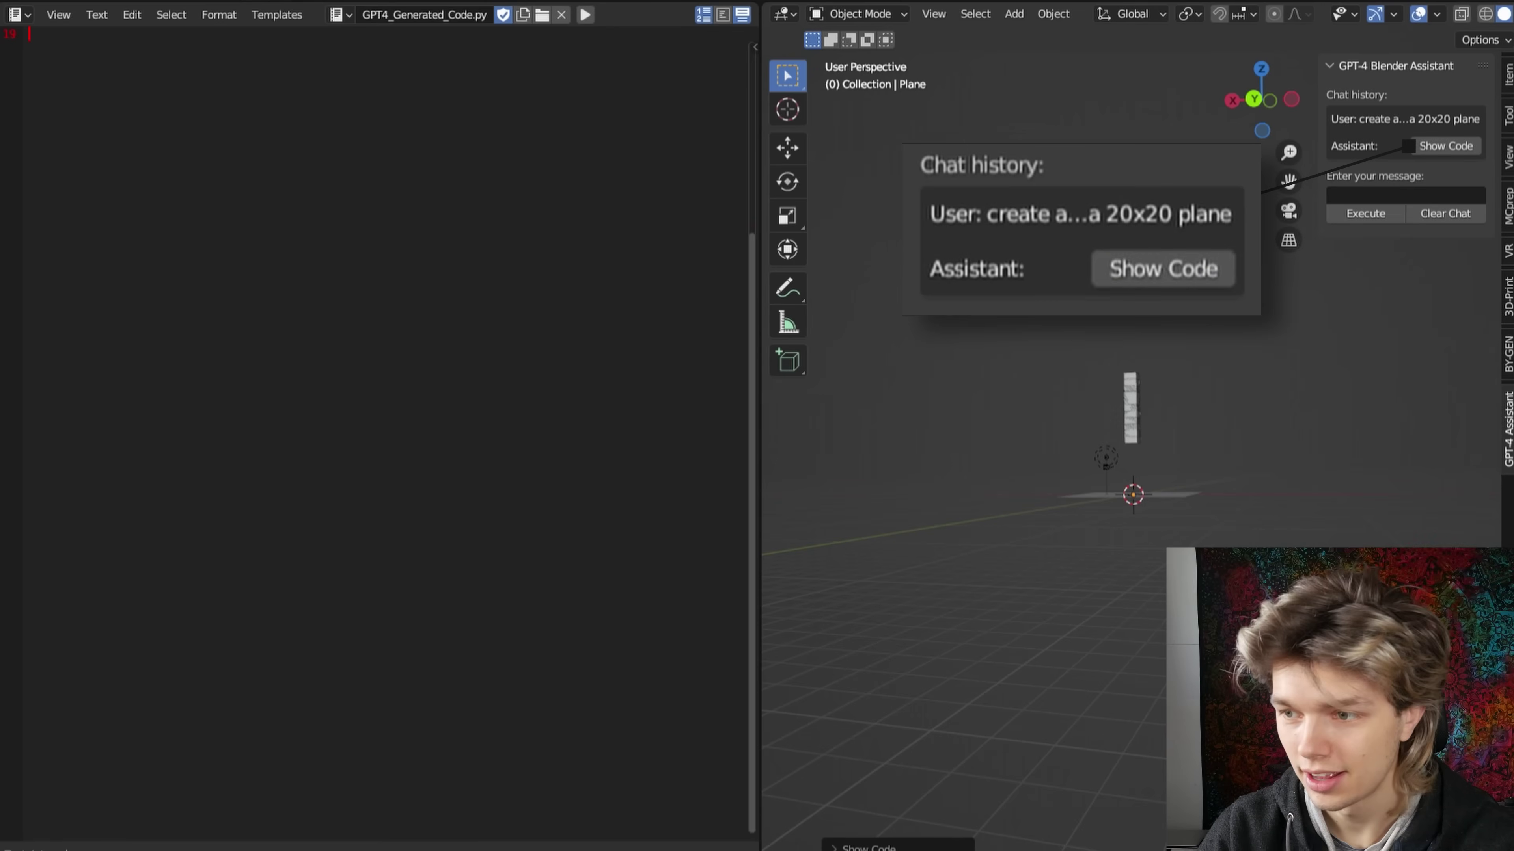
- Change line 6's first-cube resize from (1,1,1) to (.5,.5,.5) and run the script
scroll(450, 307, "up", 6)
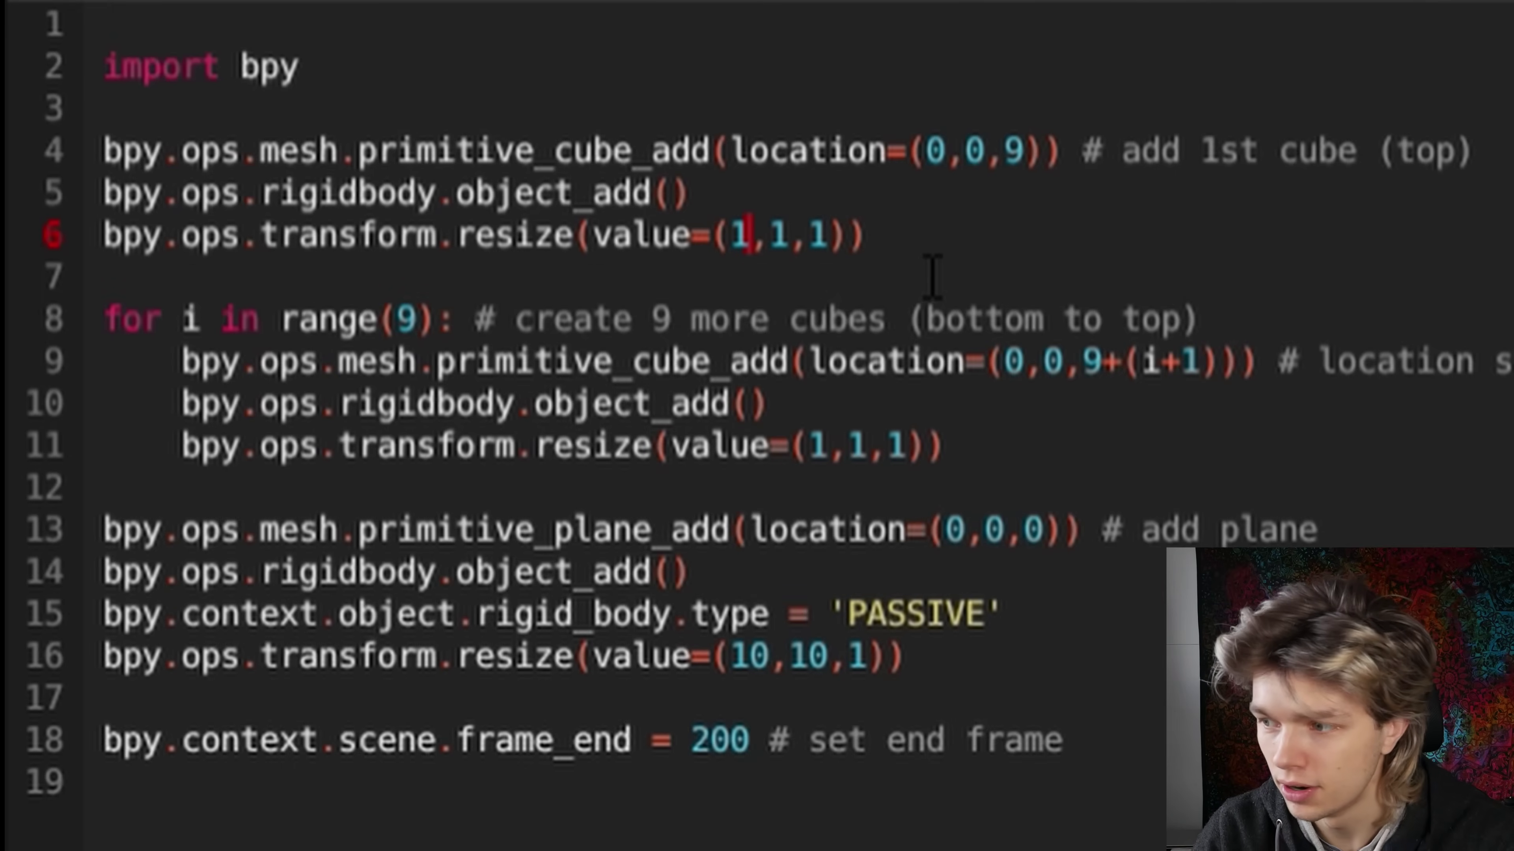
key("Left")
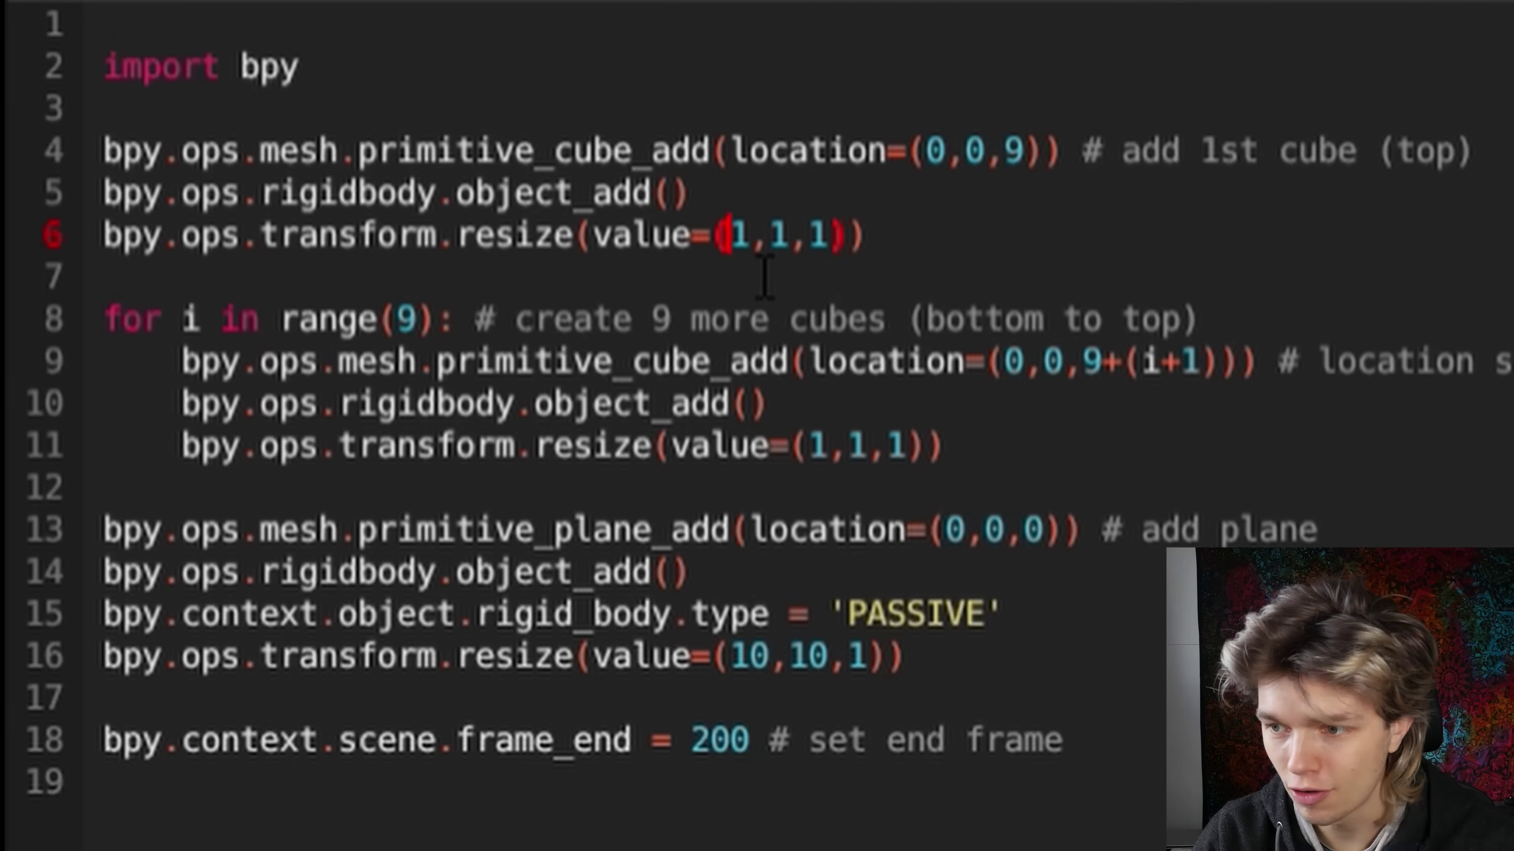
key("Right")
key("BackSpace")
type(".5")
key("Right")
key("Right")
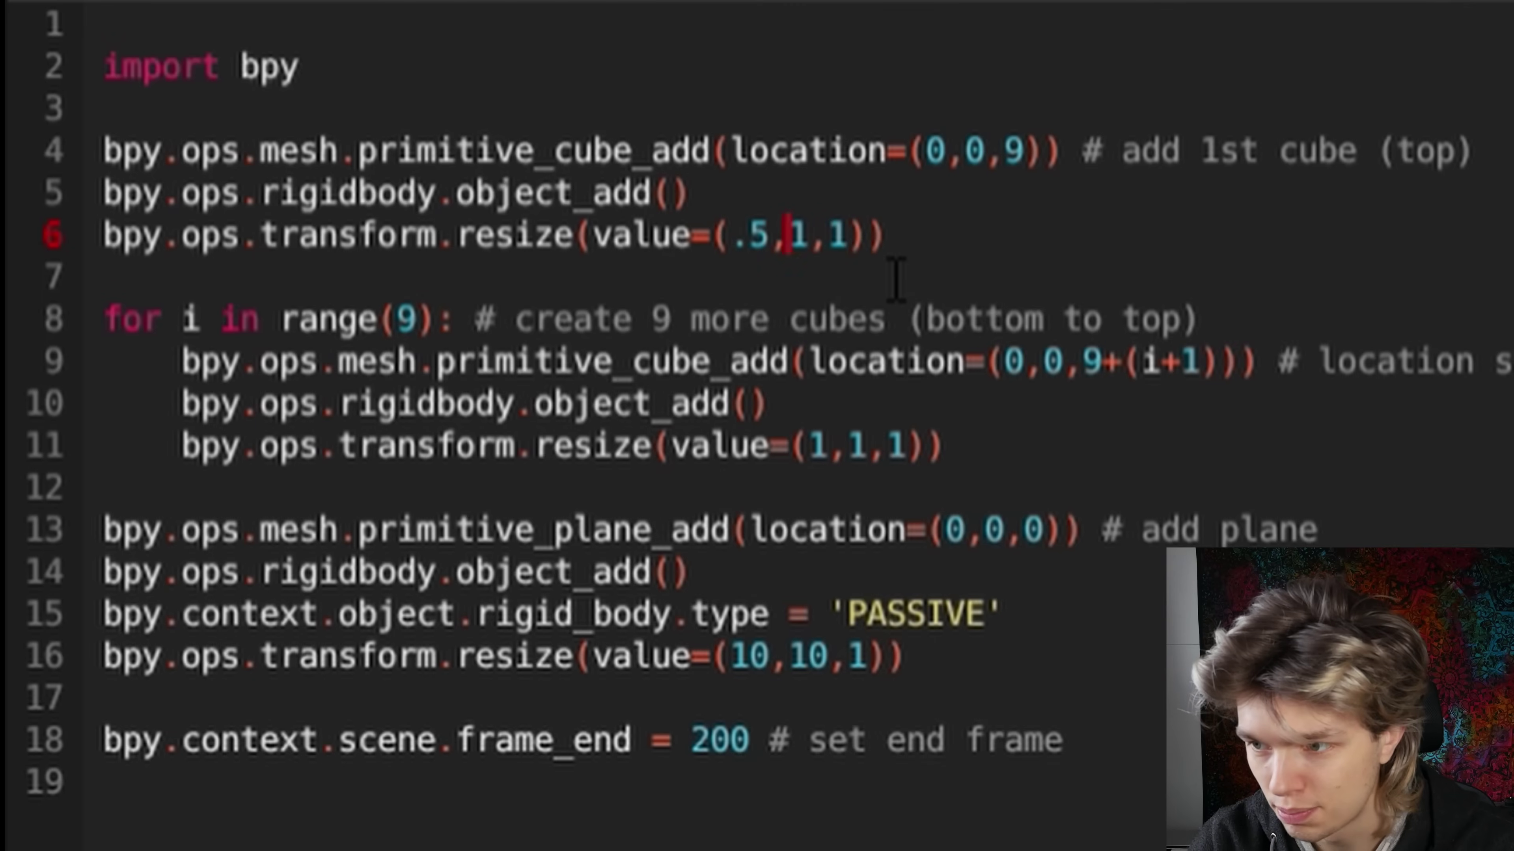
key("BackSpace")
type(".5")
key("Right")
key("Right")
key("BackSpace")
type(".5")
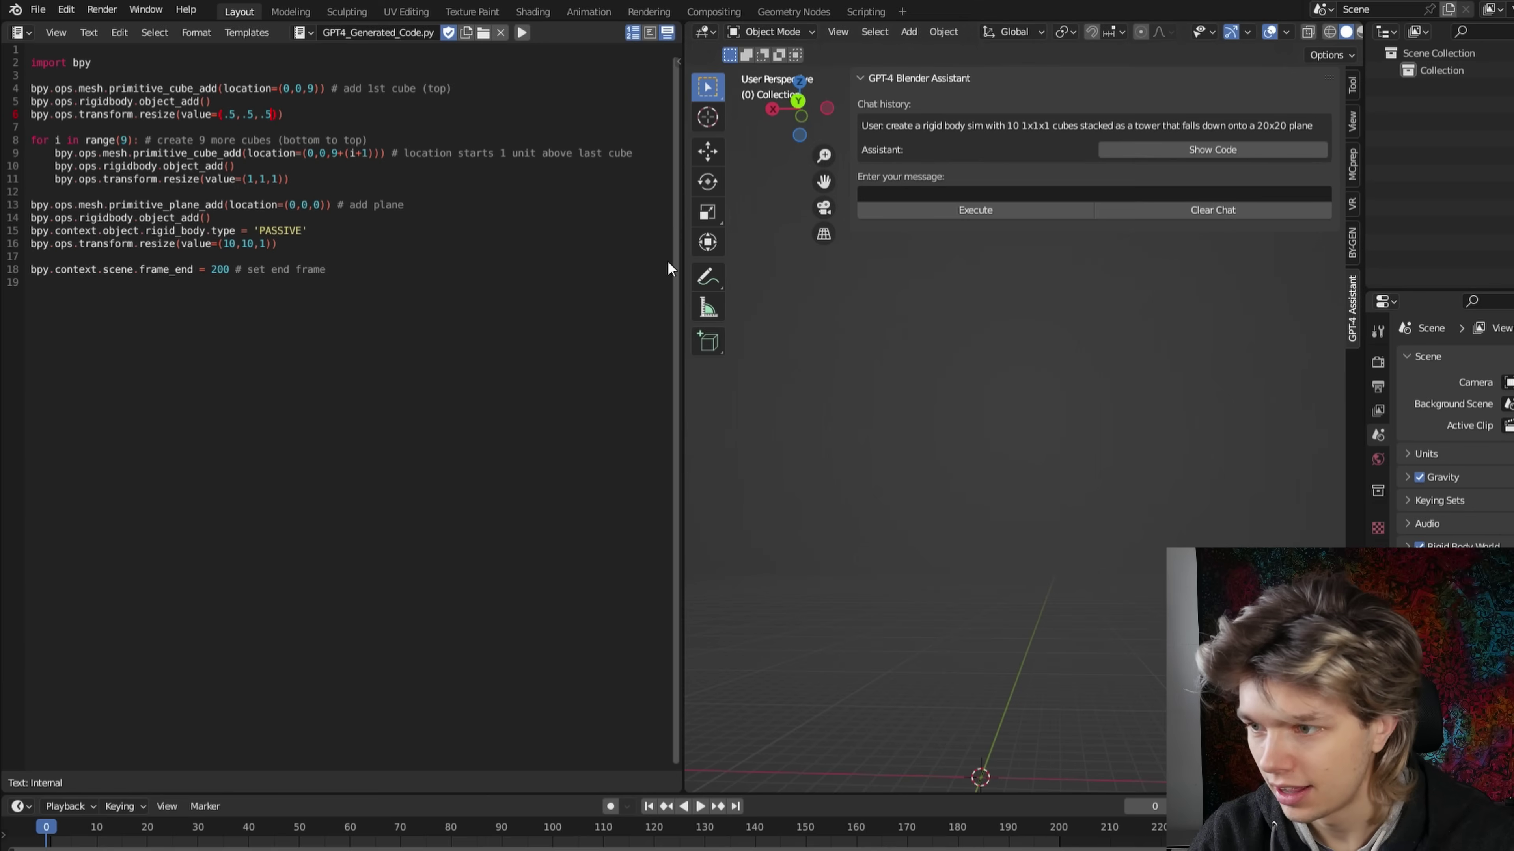
left_click(521, 34)
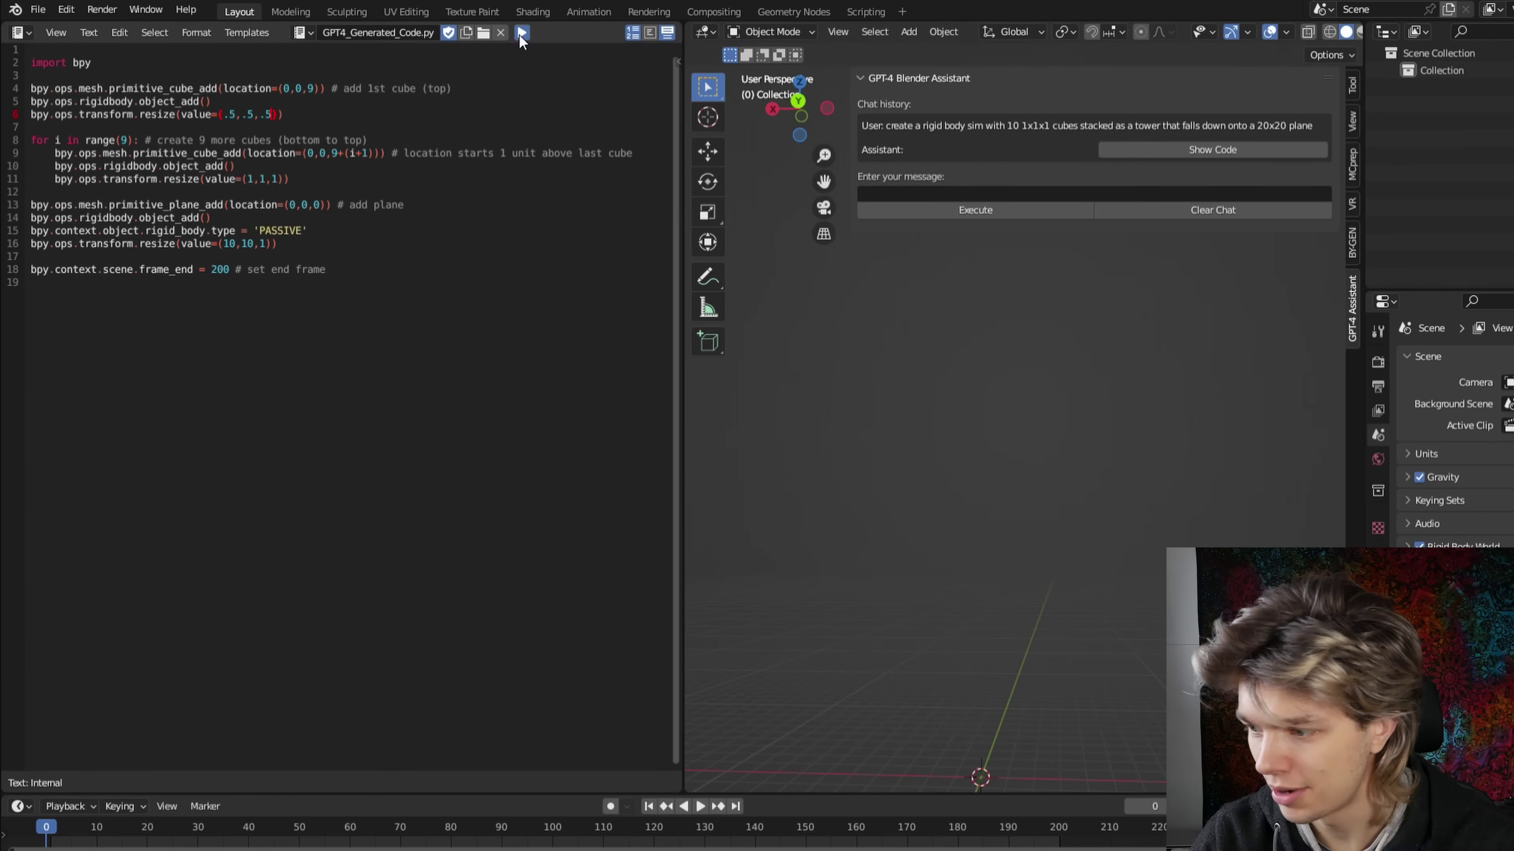
- Deselect the plane and orbit around the rebuilt tower with its half-size base cube
left_click(912, 416)
middle_click_drag(911, 416, 1082, 463)
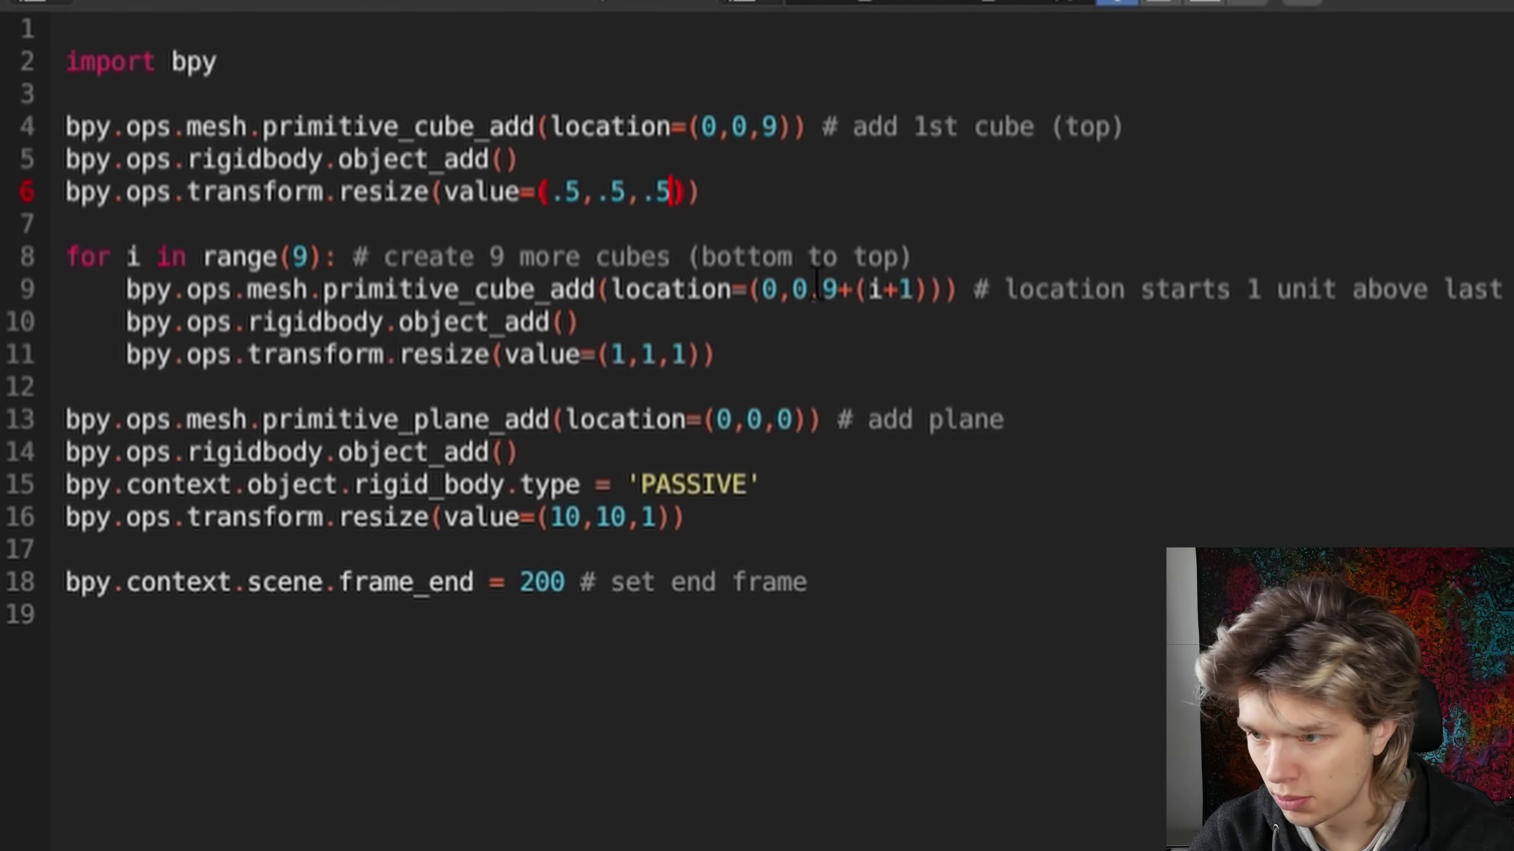
- Change line 11's loop-cube resize to (.5,.5,.5) and rerun the script
left_click(718, 356)
key("Left")
key("Left")
key("Left")
key("Left")
key("Left")
key("Left")
key("BackSpace")
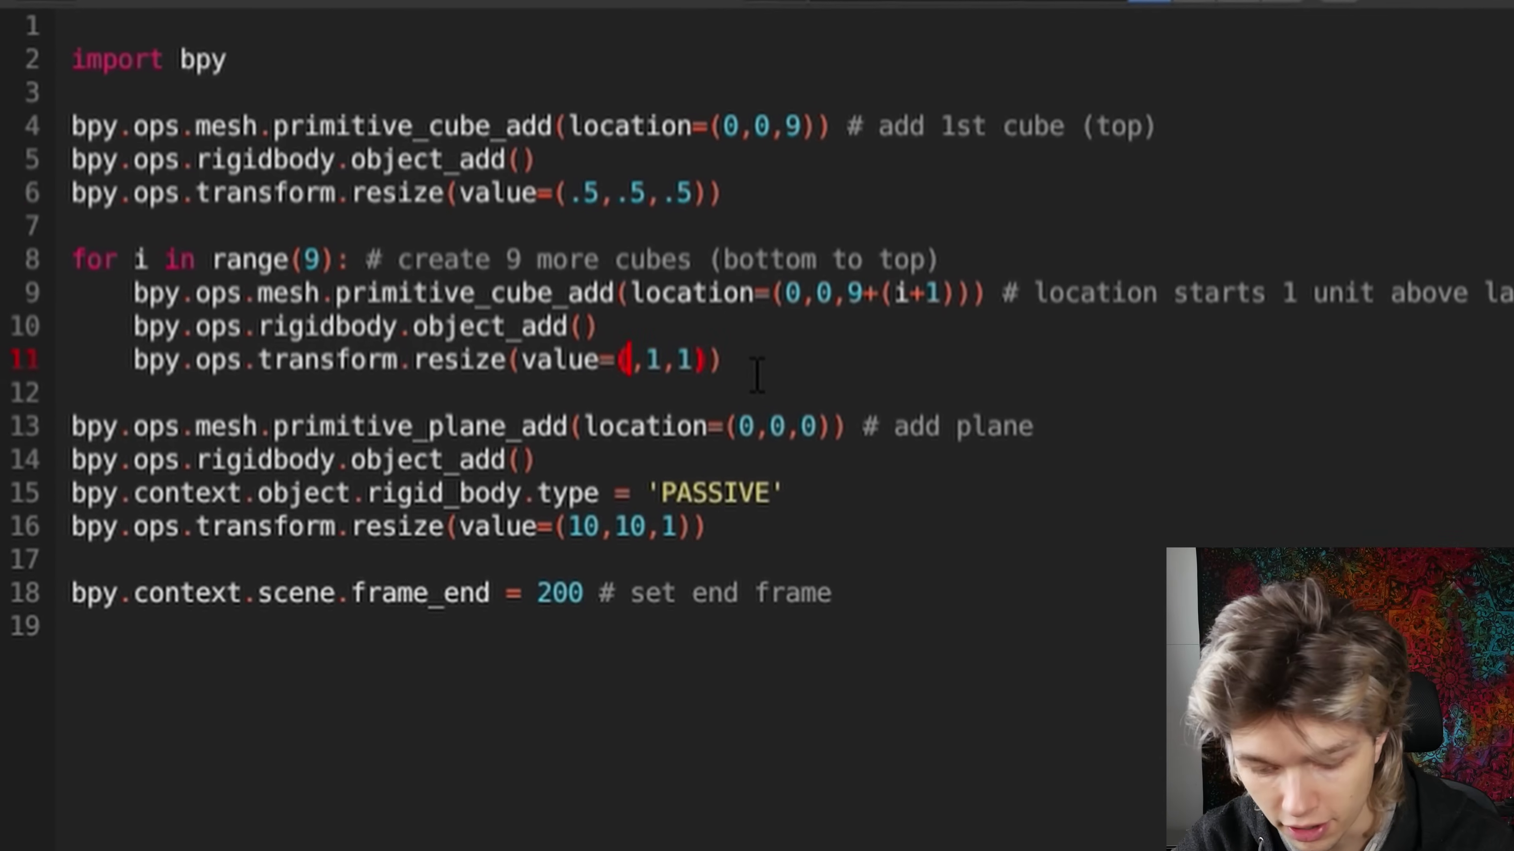
type(".5")
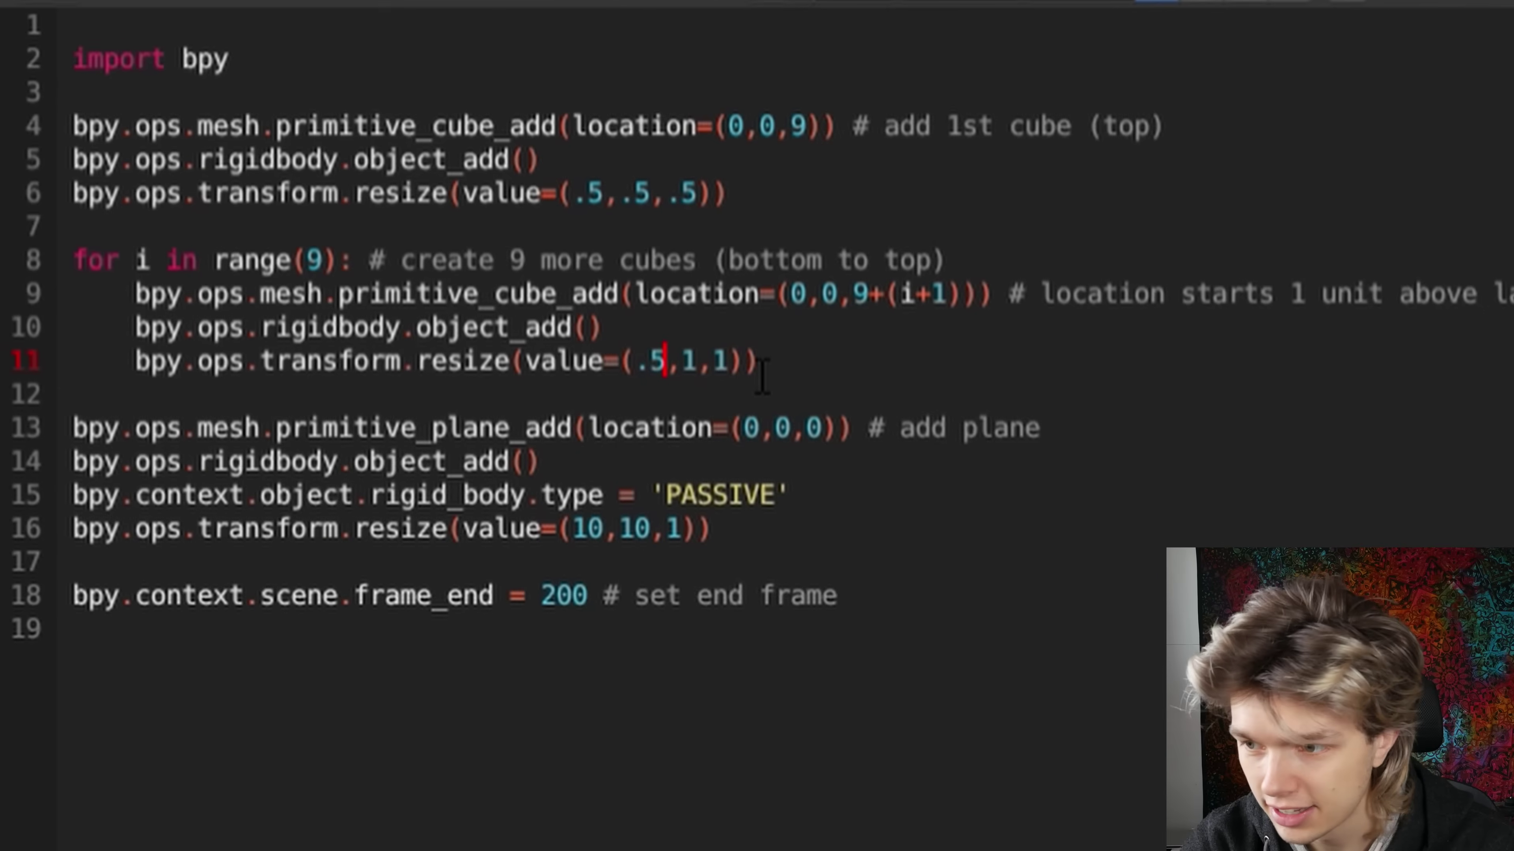
key("Right")
key("Right")
key("BackSpace")
type(".5")
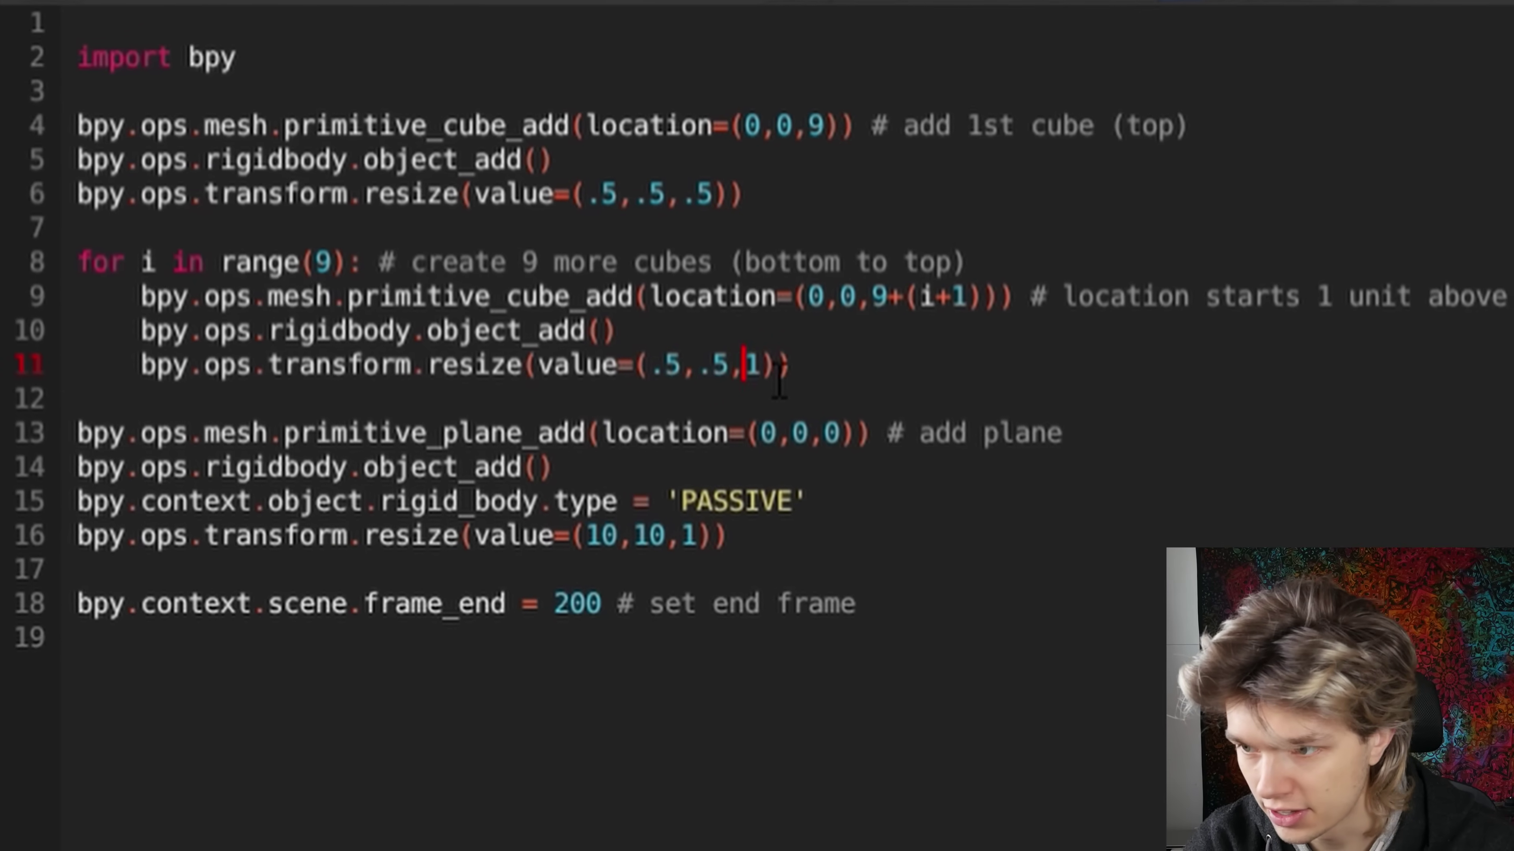
key("Right")
key("Right")
key("BackSpace")
type(".5")
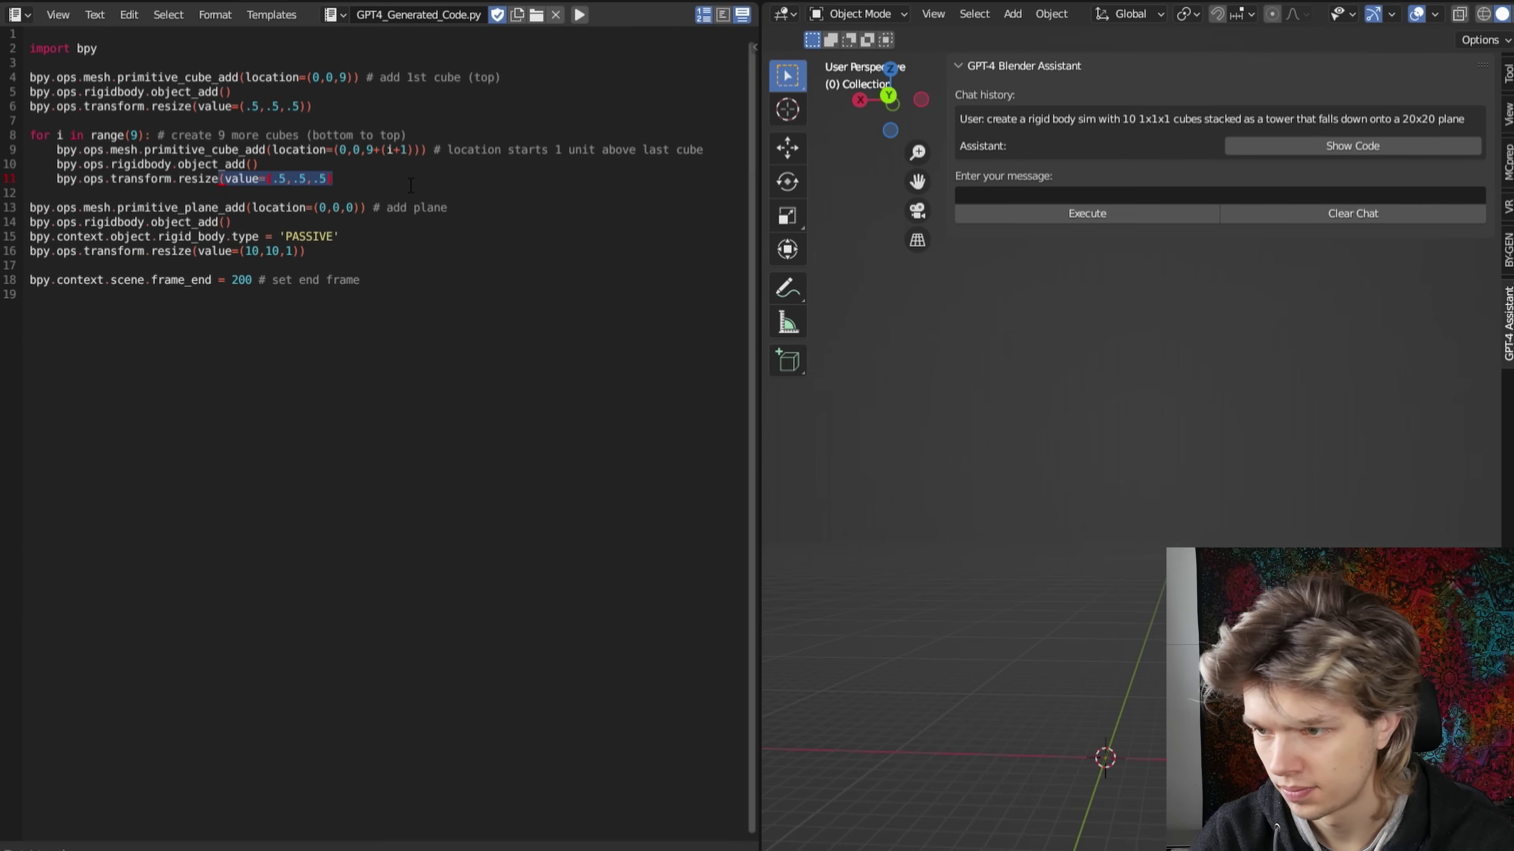
left_click(411, 185)
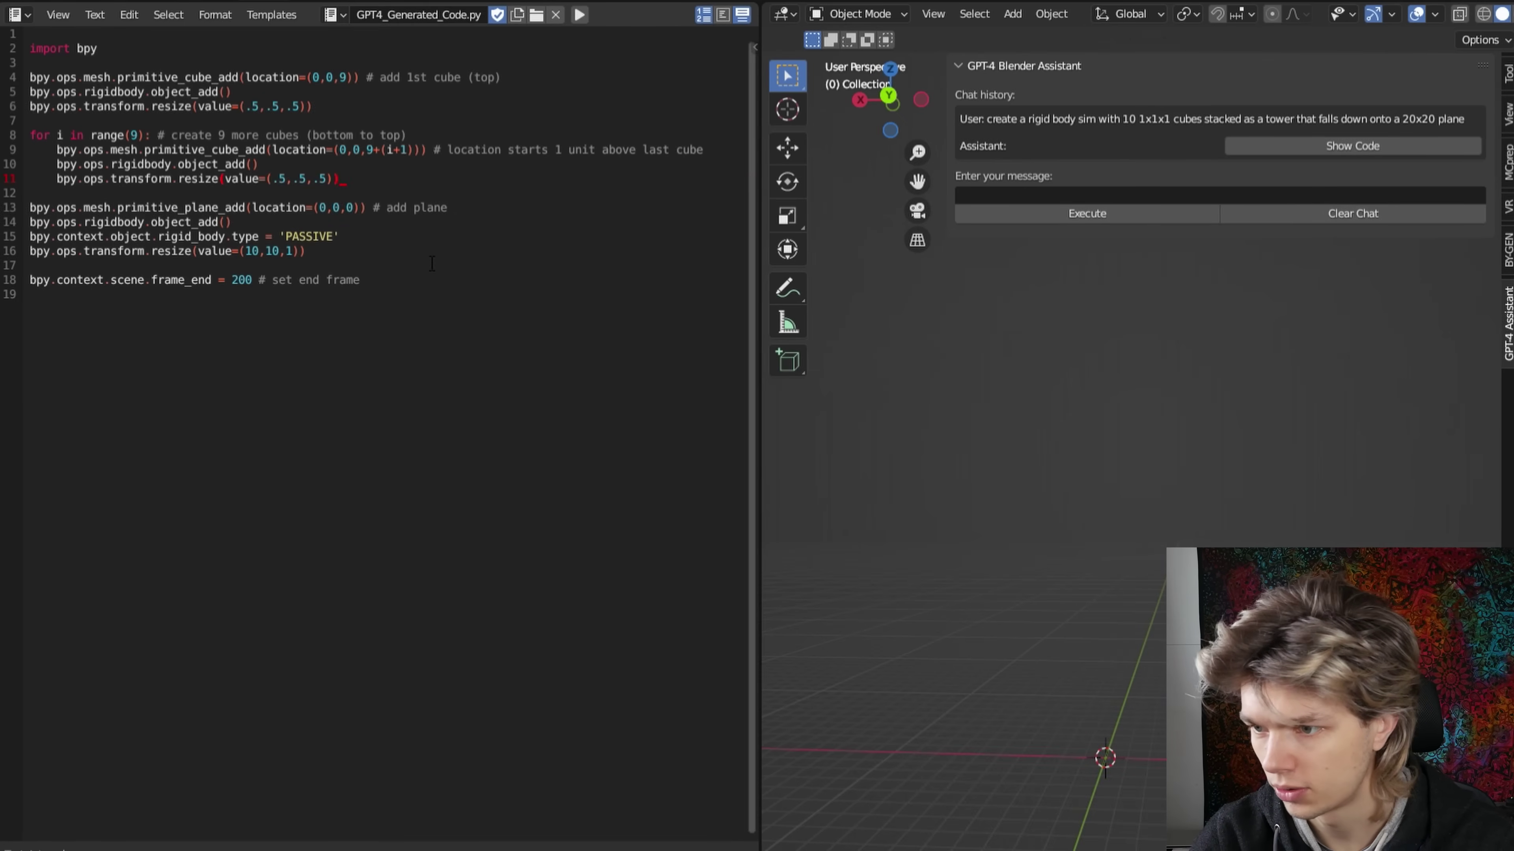
left_click(577, 15)
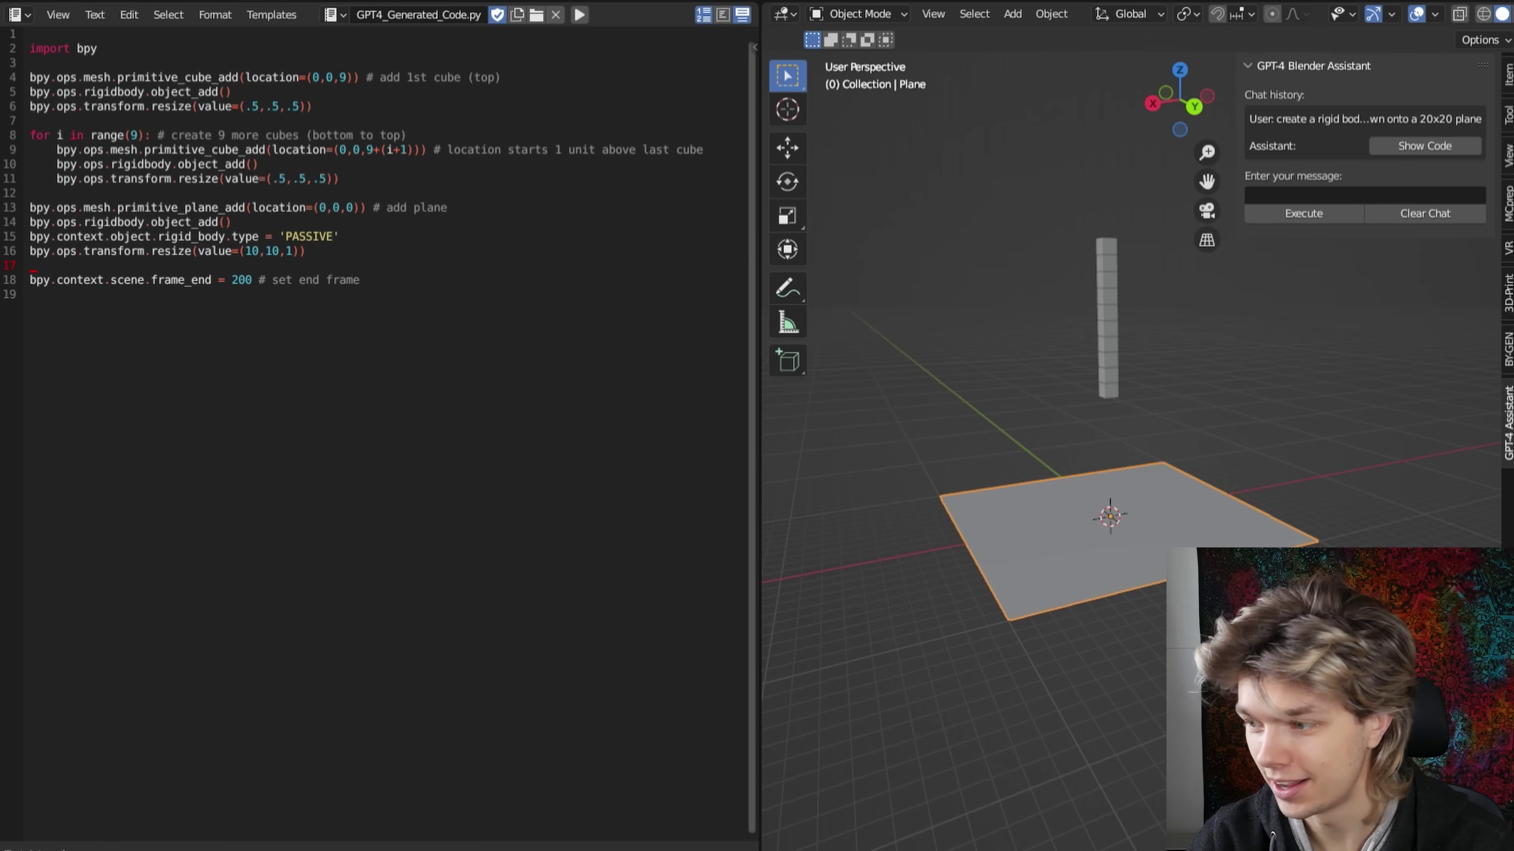
- Play the simulation, orbiting the view as the slim tower topples, then stop playback
key("space")
scroll(1285, 426, "up", 5)
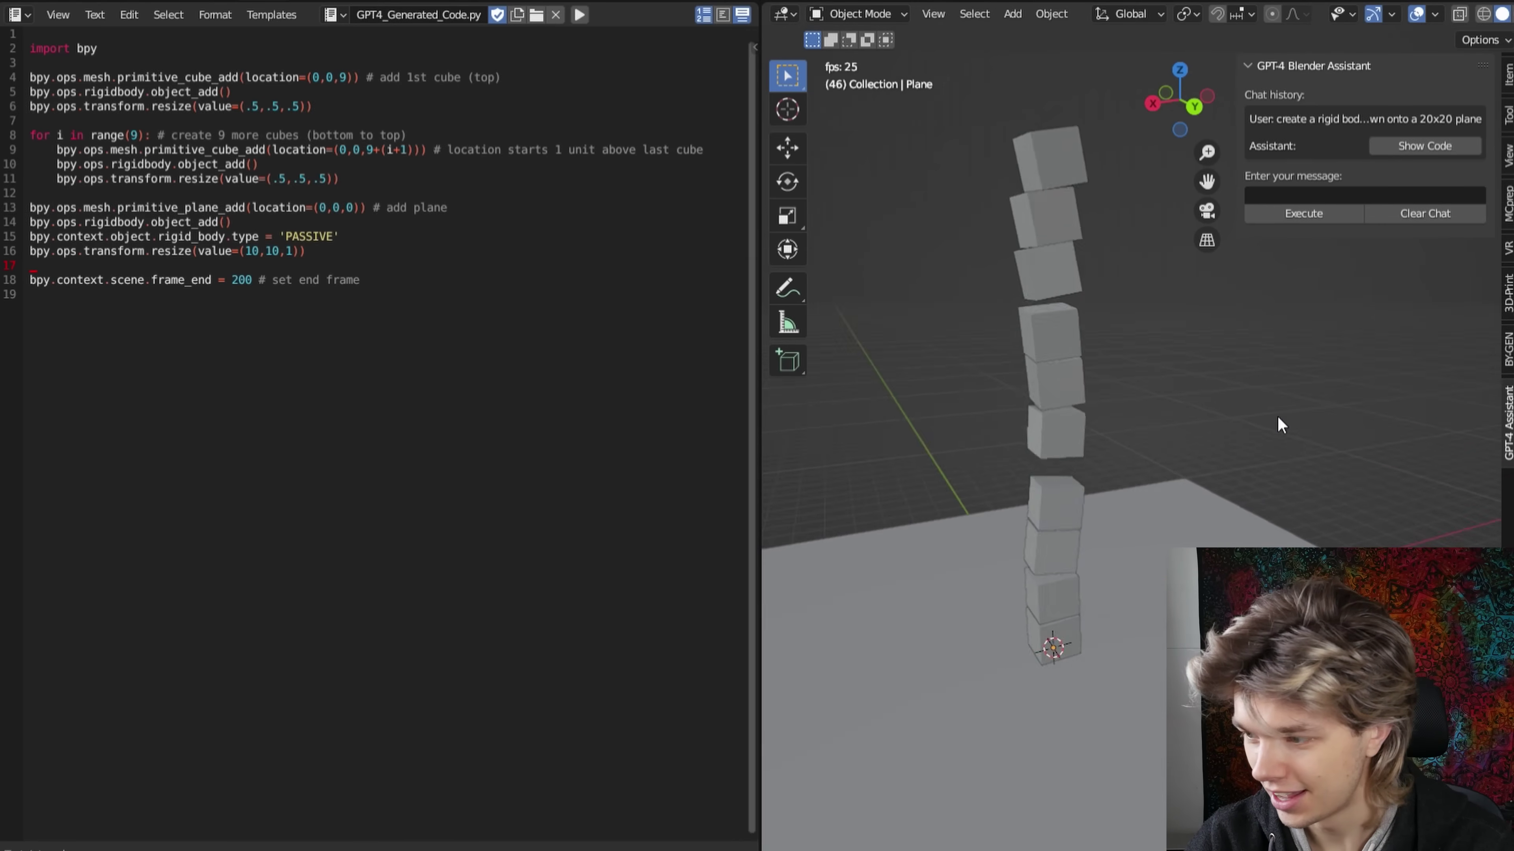
middle_click_drag(1277, 415, 1190, 396)
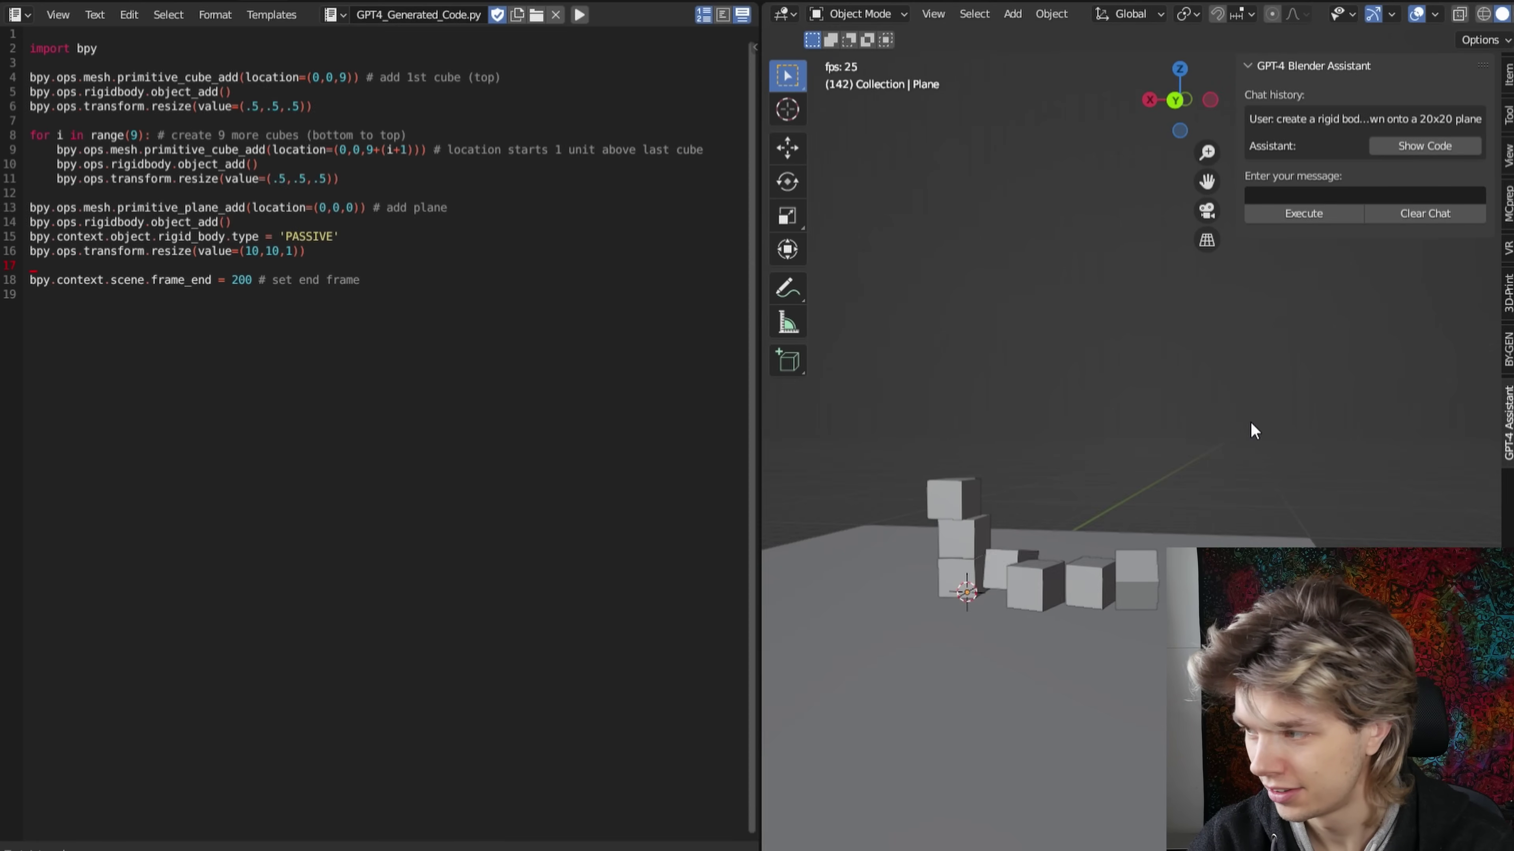
key("space")
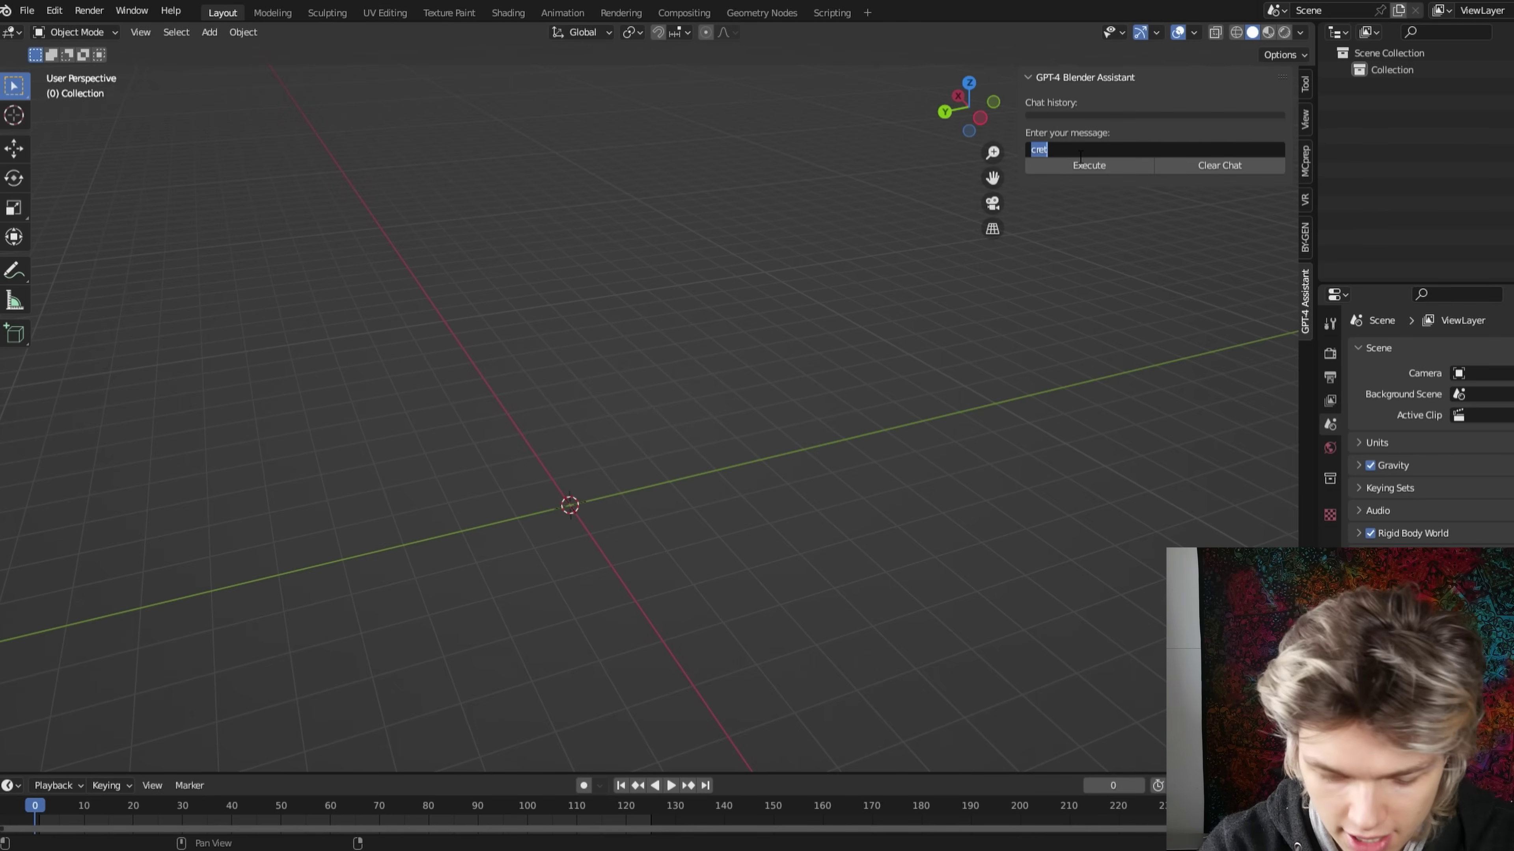
- Write the request to create 10 spheres randomly within 10 units of the world origin
type("ate 10 sphere")
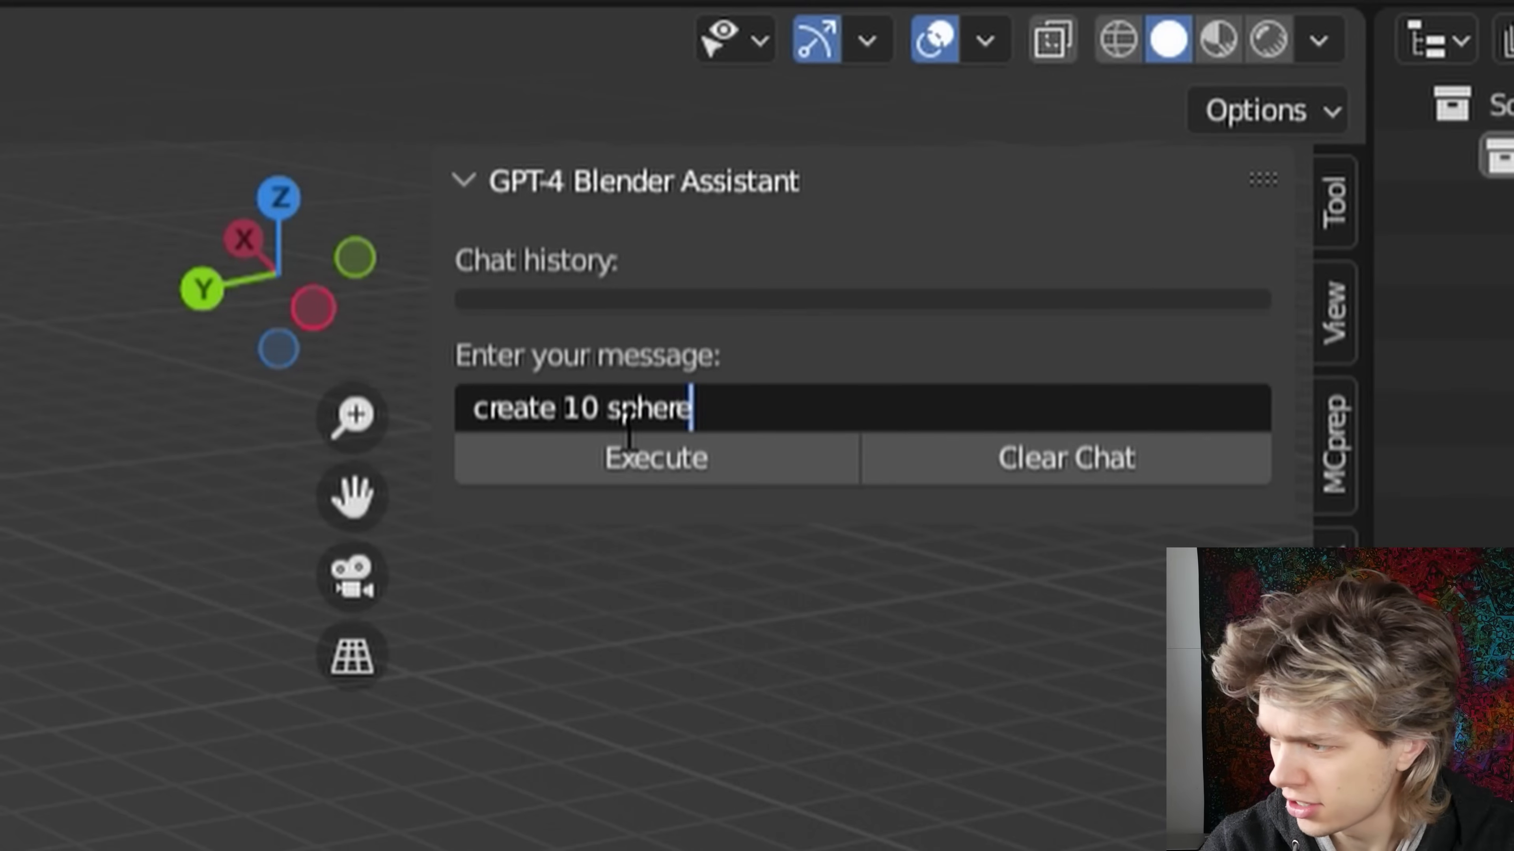
type("s.")
key("BackSpace")
type("and")
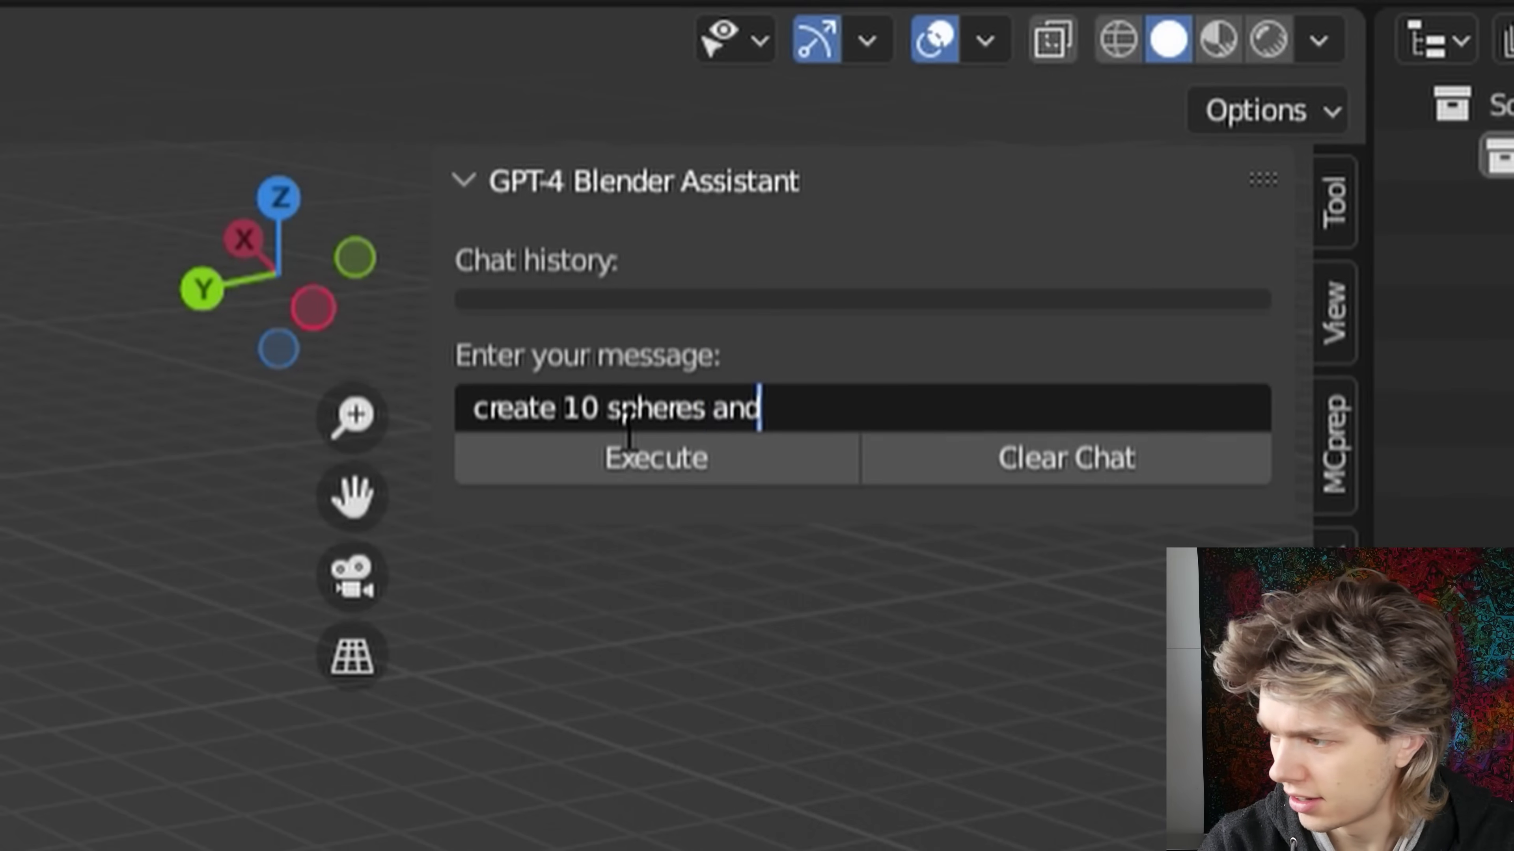
type(" distr")
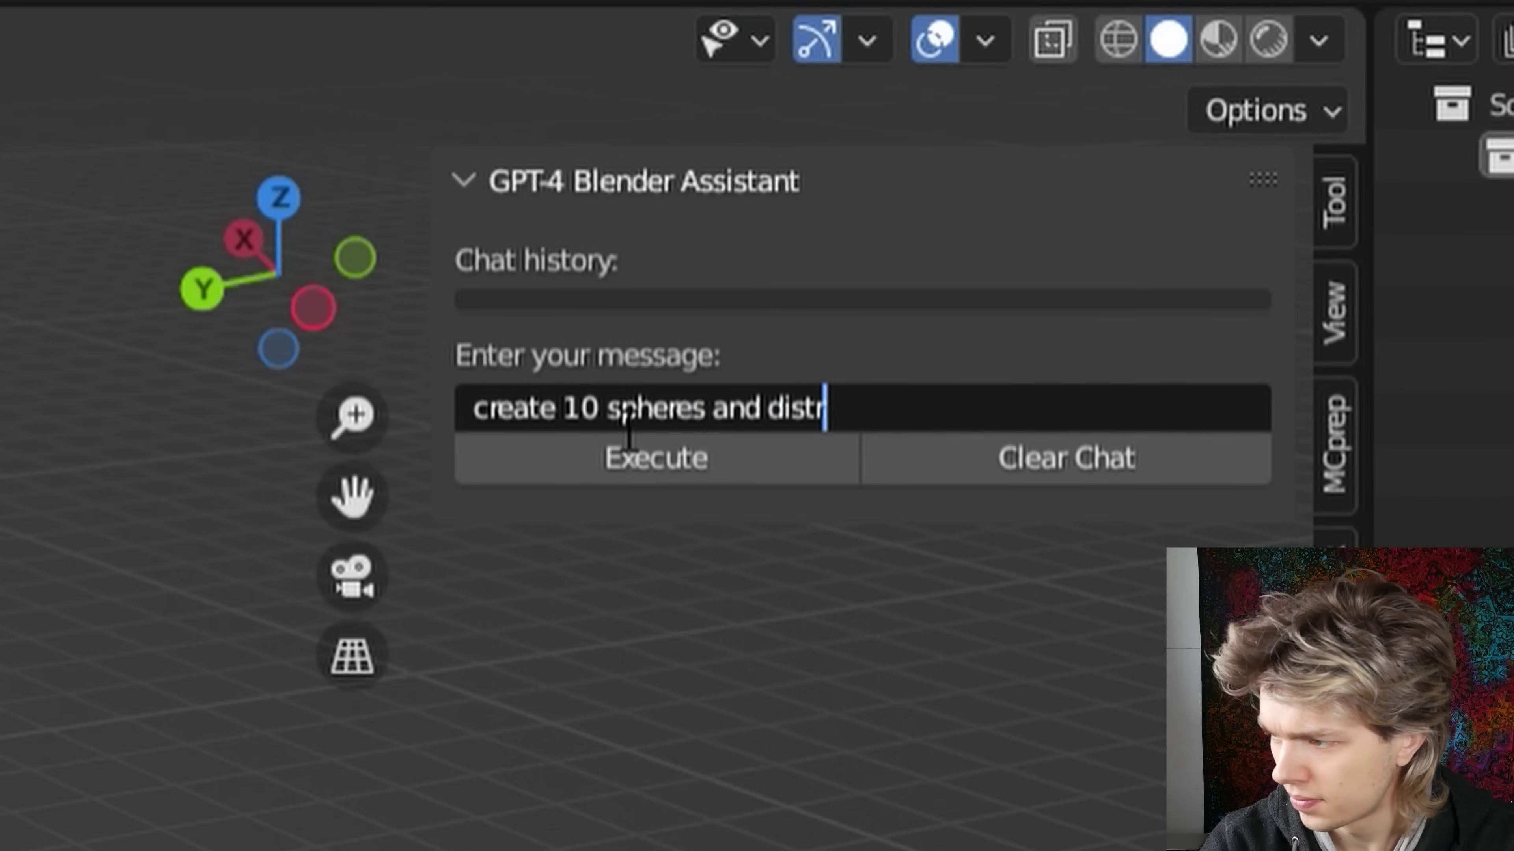
type("ibute them ra")
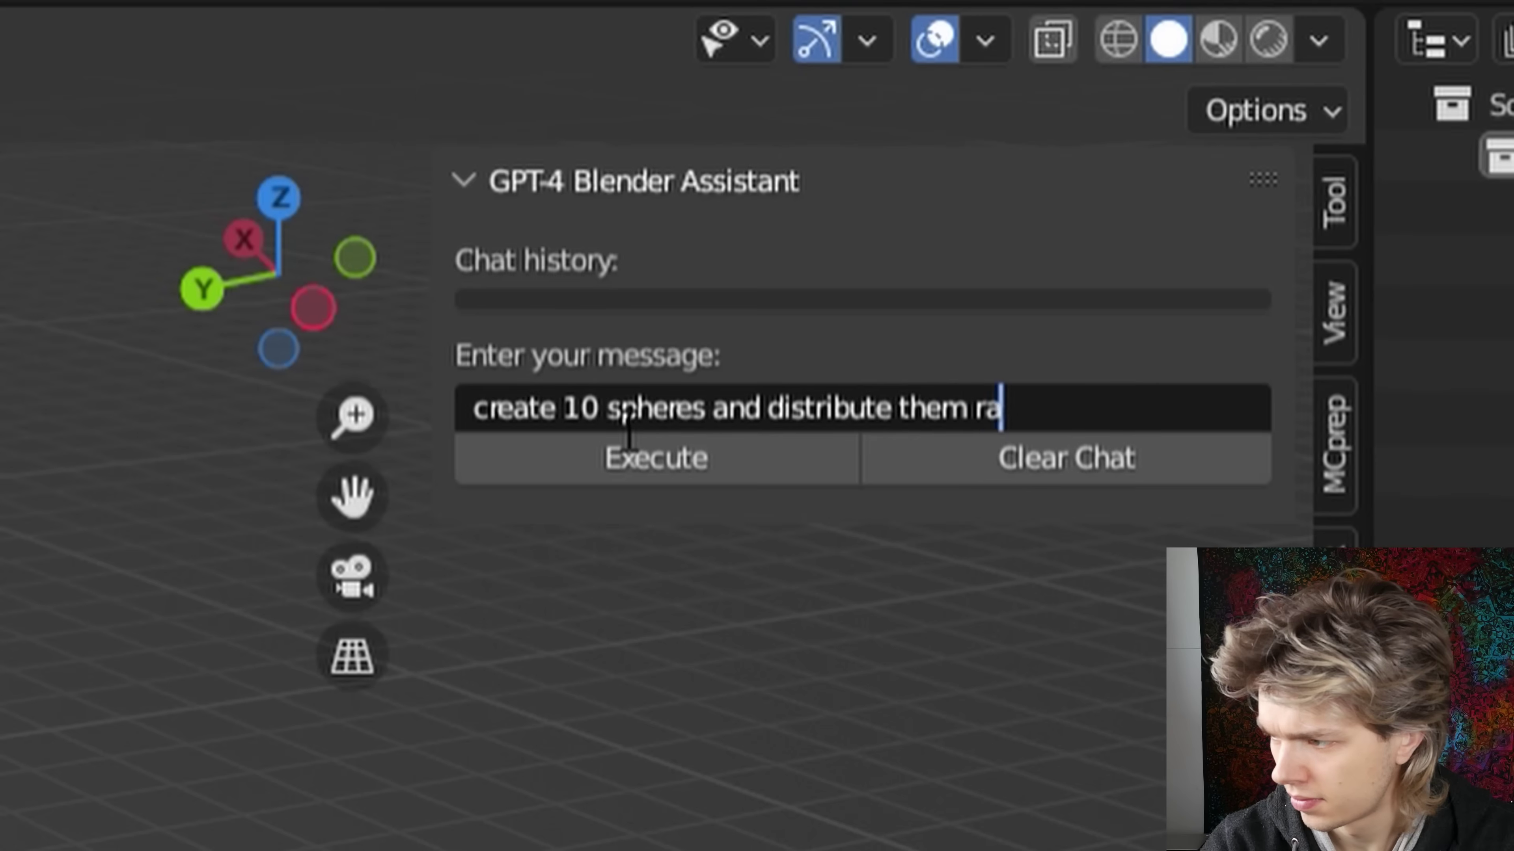
type("ndomly within")
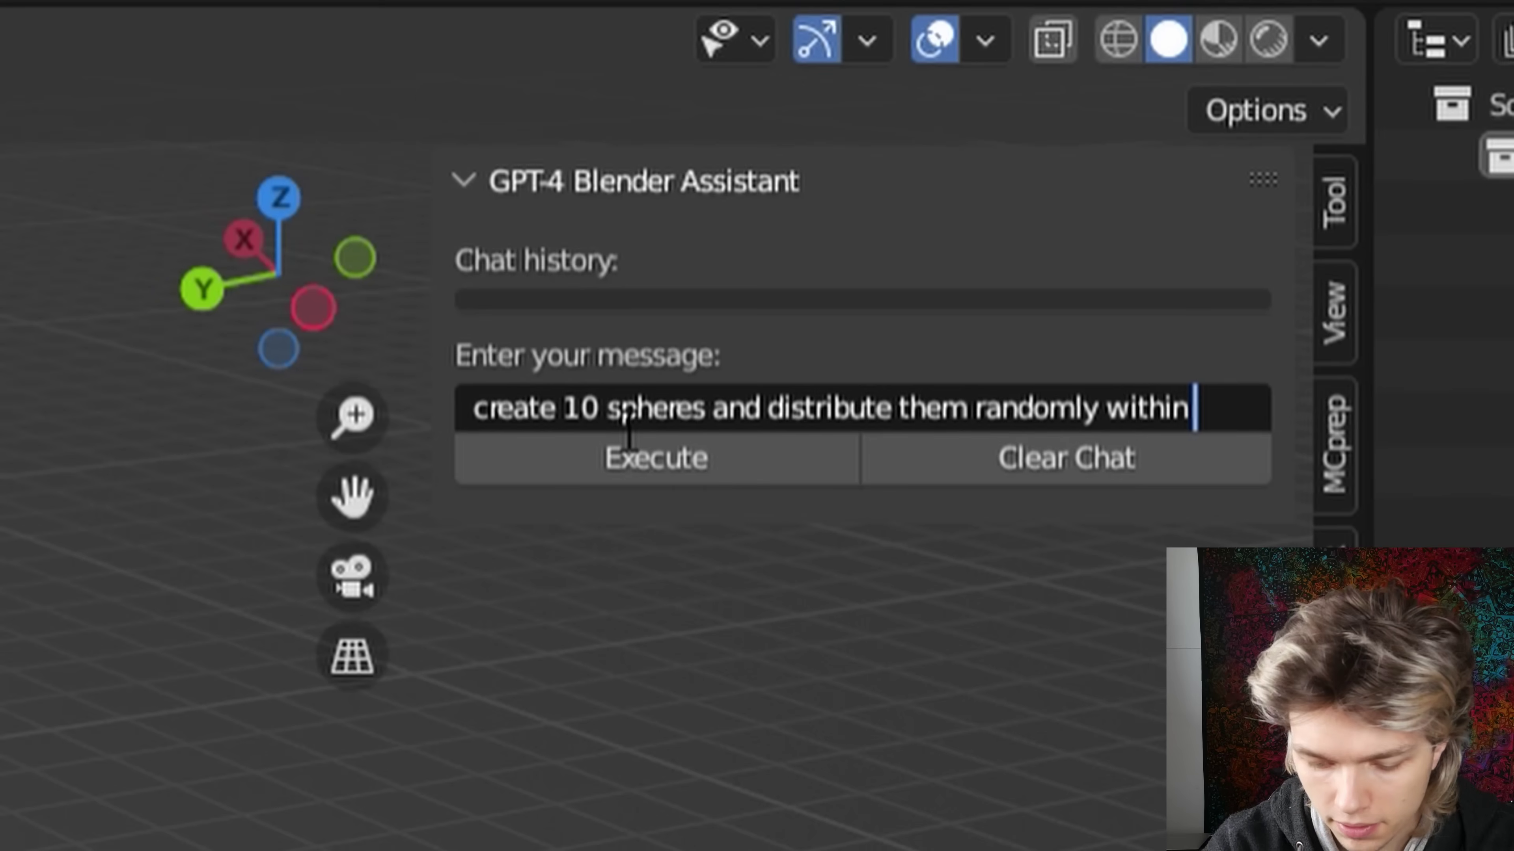
type("10 units of the origin")
key("ctrl+Left")
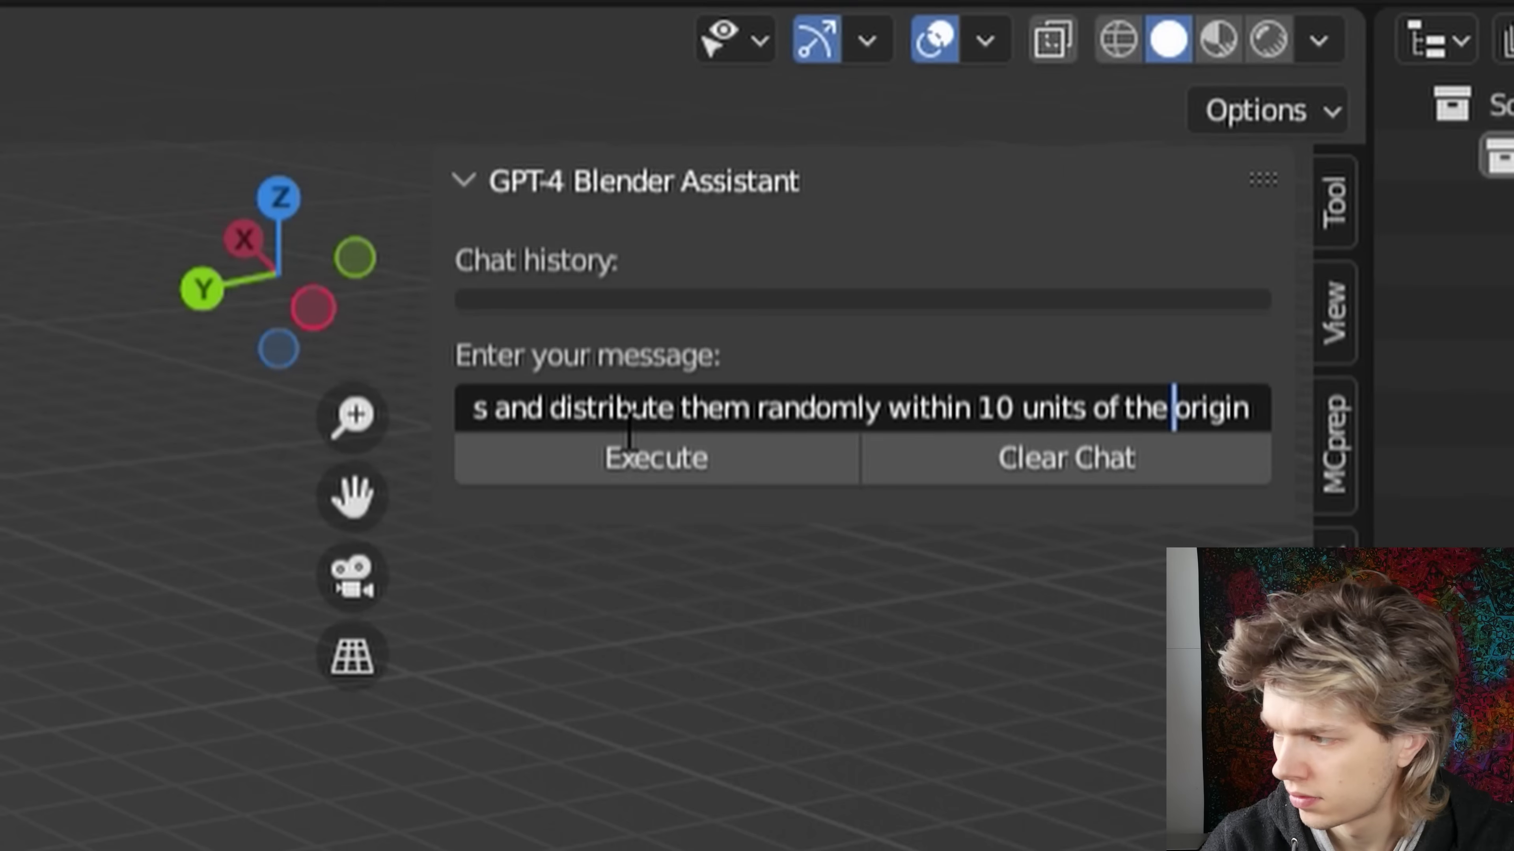
type("world")
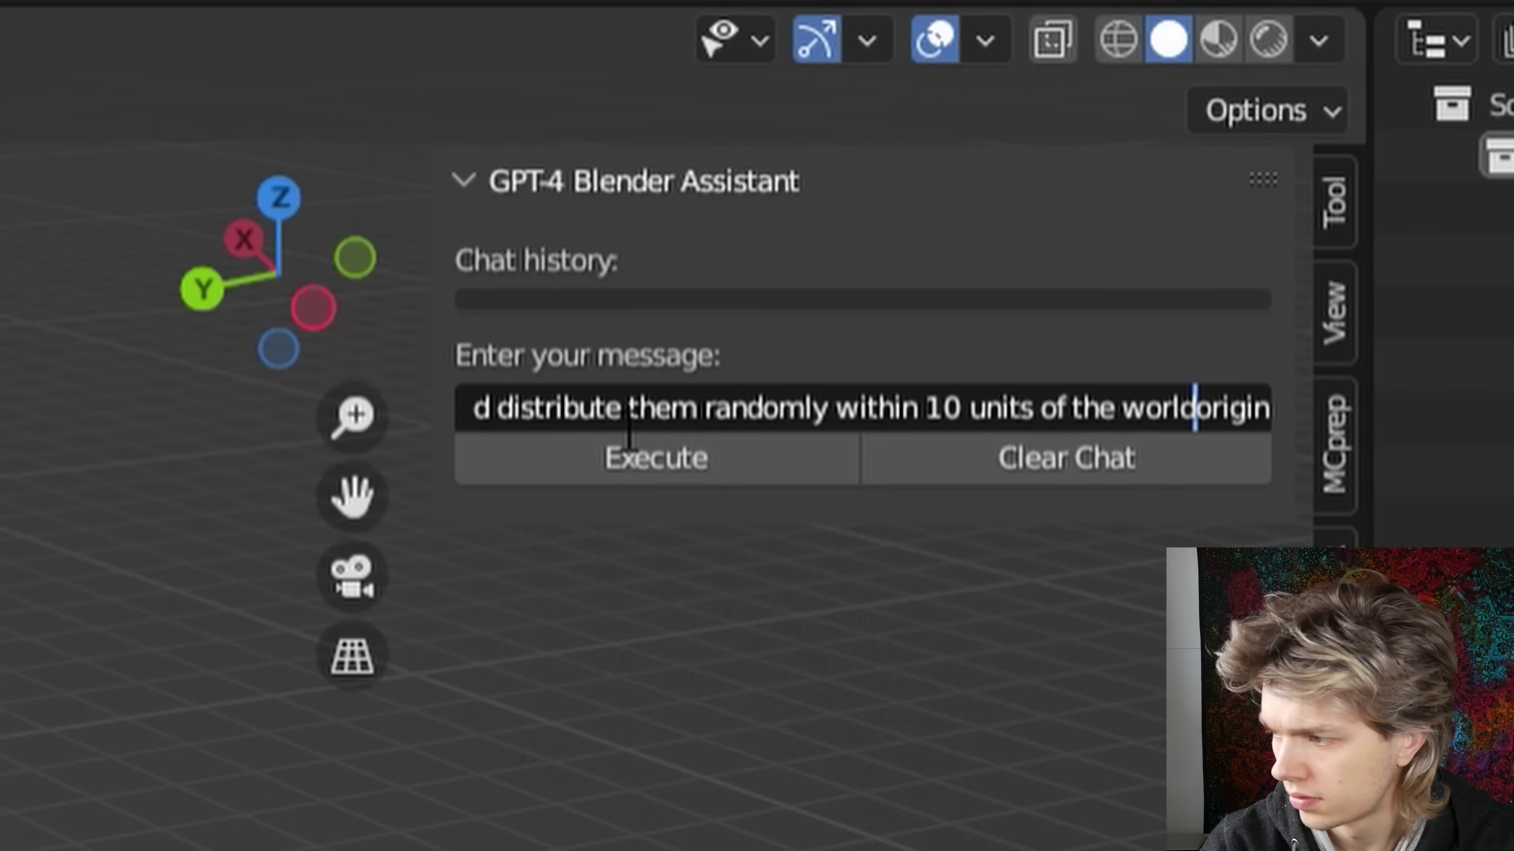
- Orbit around the ten scattered spheres and begin a new assistant message
left_click_drag(629, 424, 459, 411)
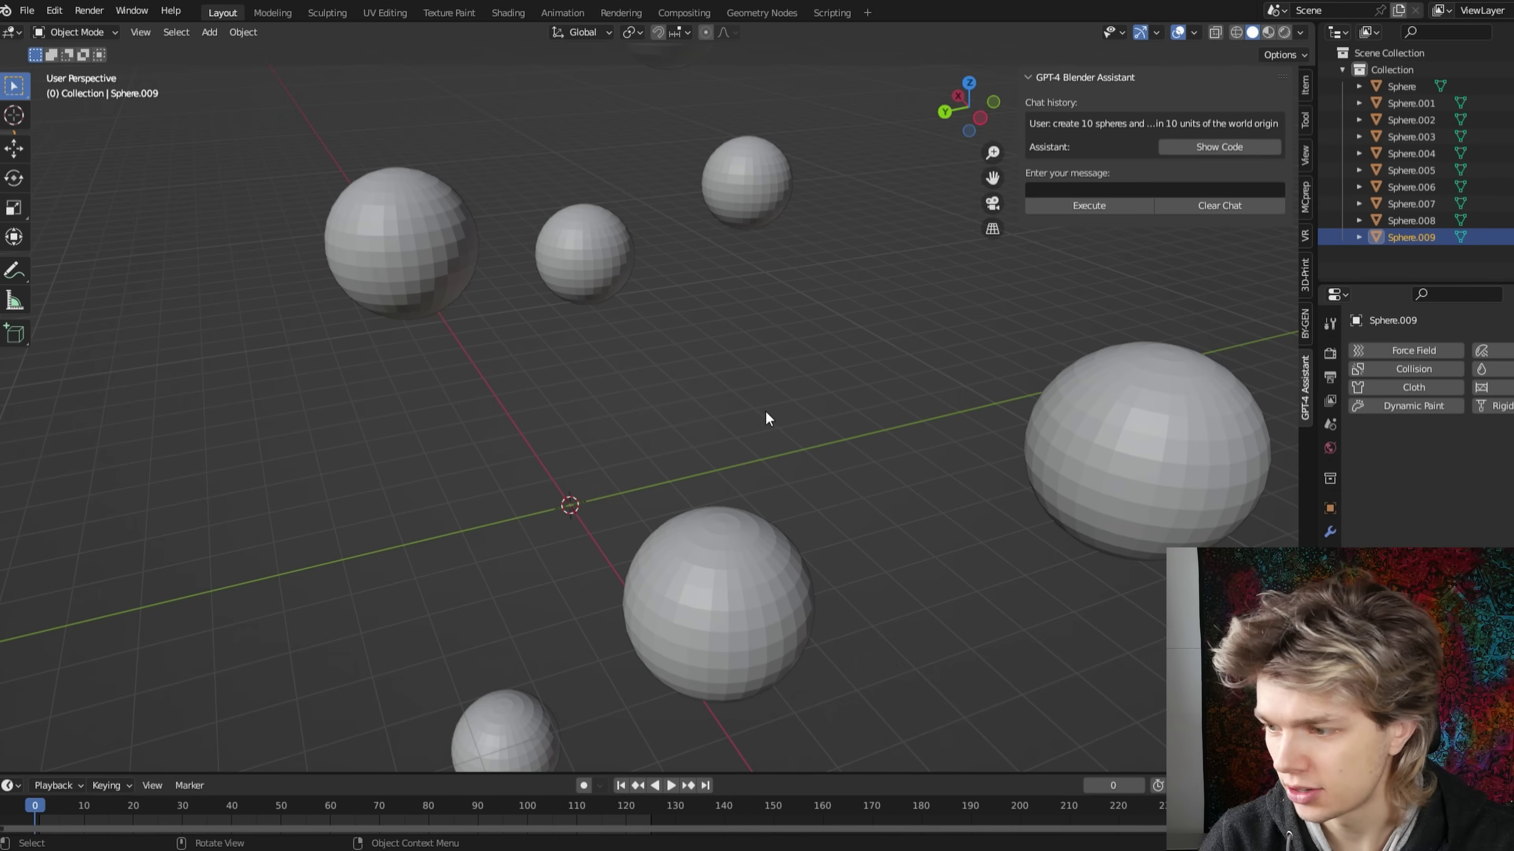
scroll(764, 411, "down", 6)
scroll(733, 393, "up", 5)
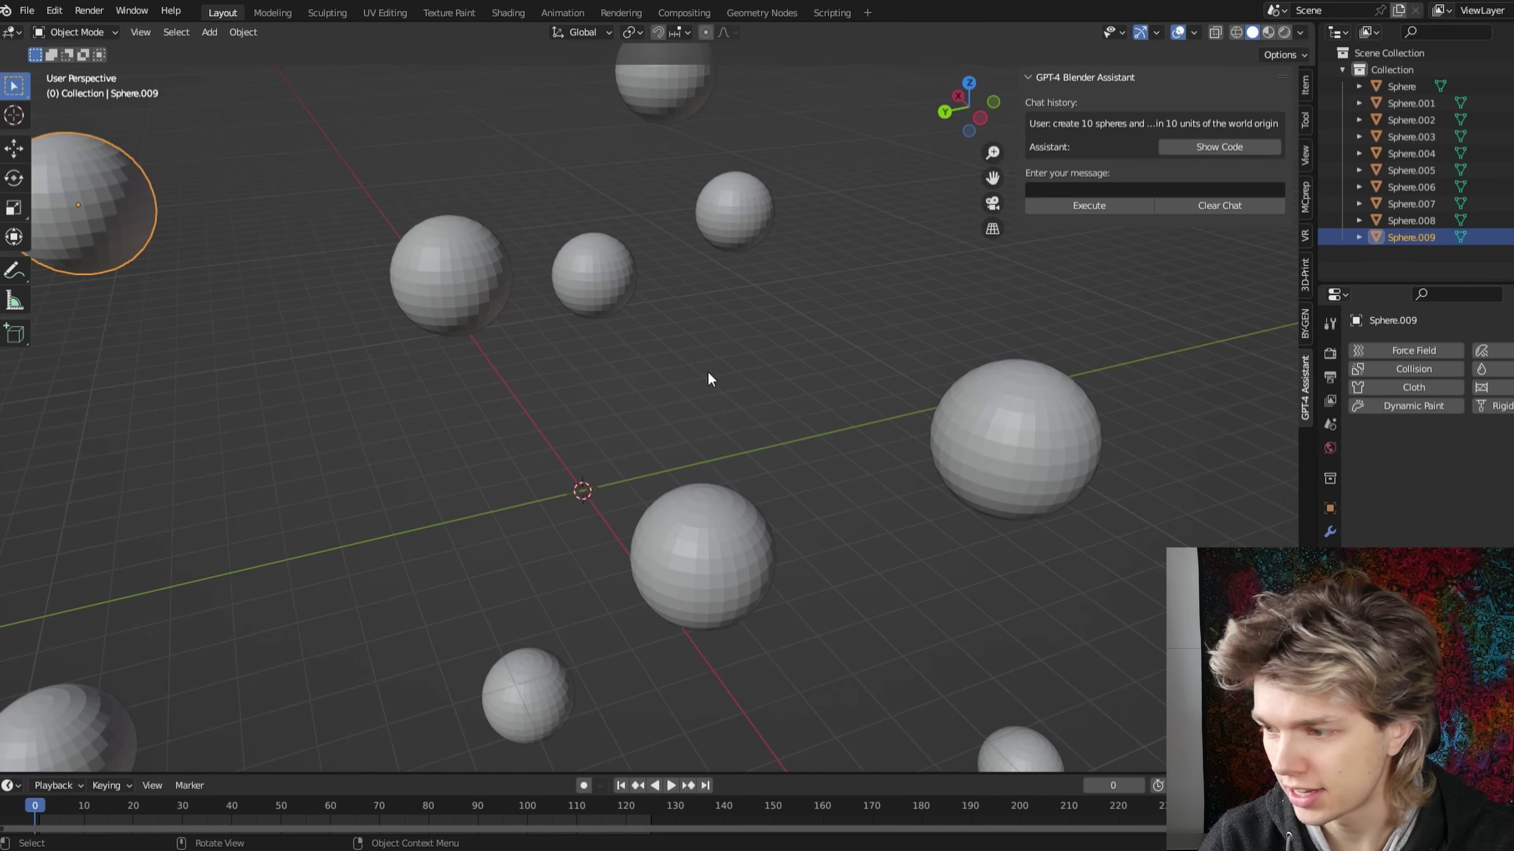
scroll(697, 388, "down", 5)
middle_click_drag(688, 387, 929, 316)
left_click(1135, 191)
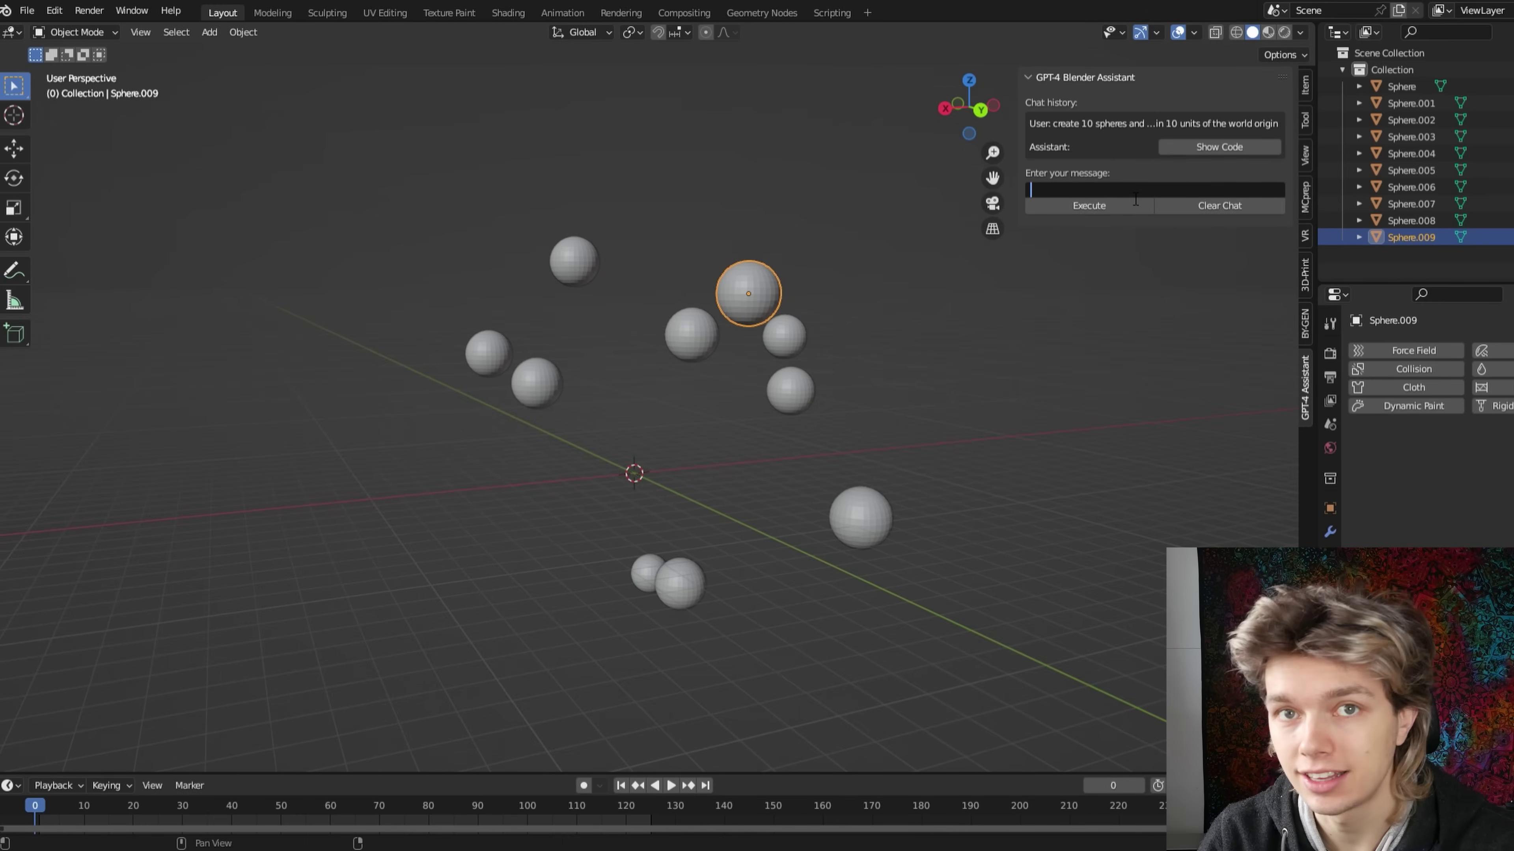
- Send the assistant 'now scale them randomly between .1 and 2'
type("now scale them randomly bet")
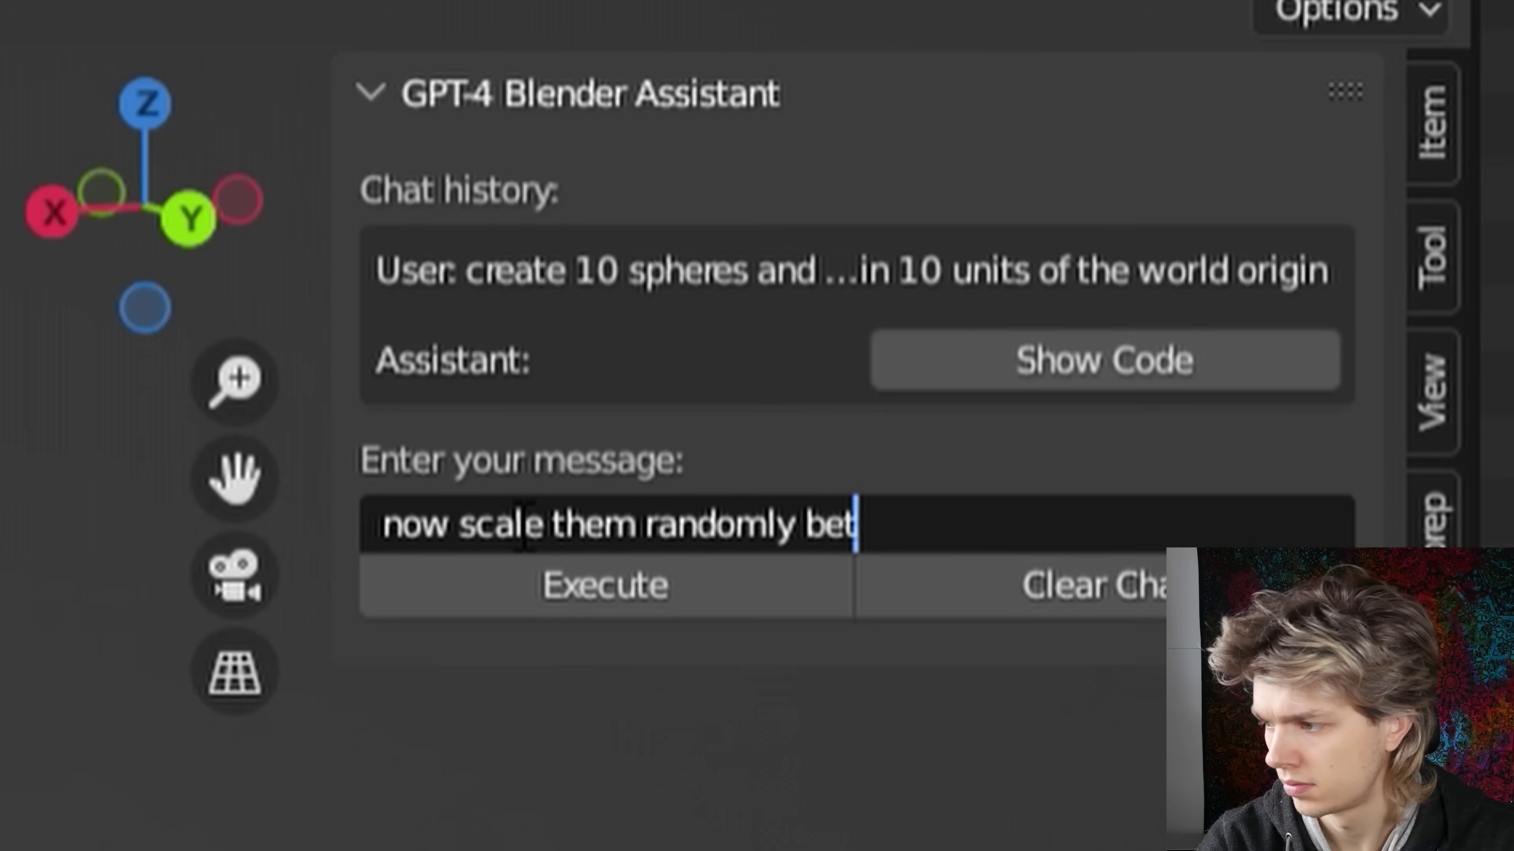
type("ween .1 and 2")
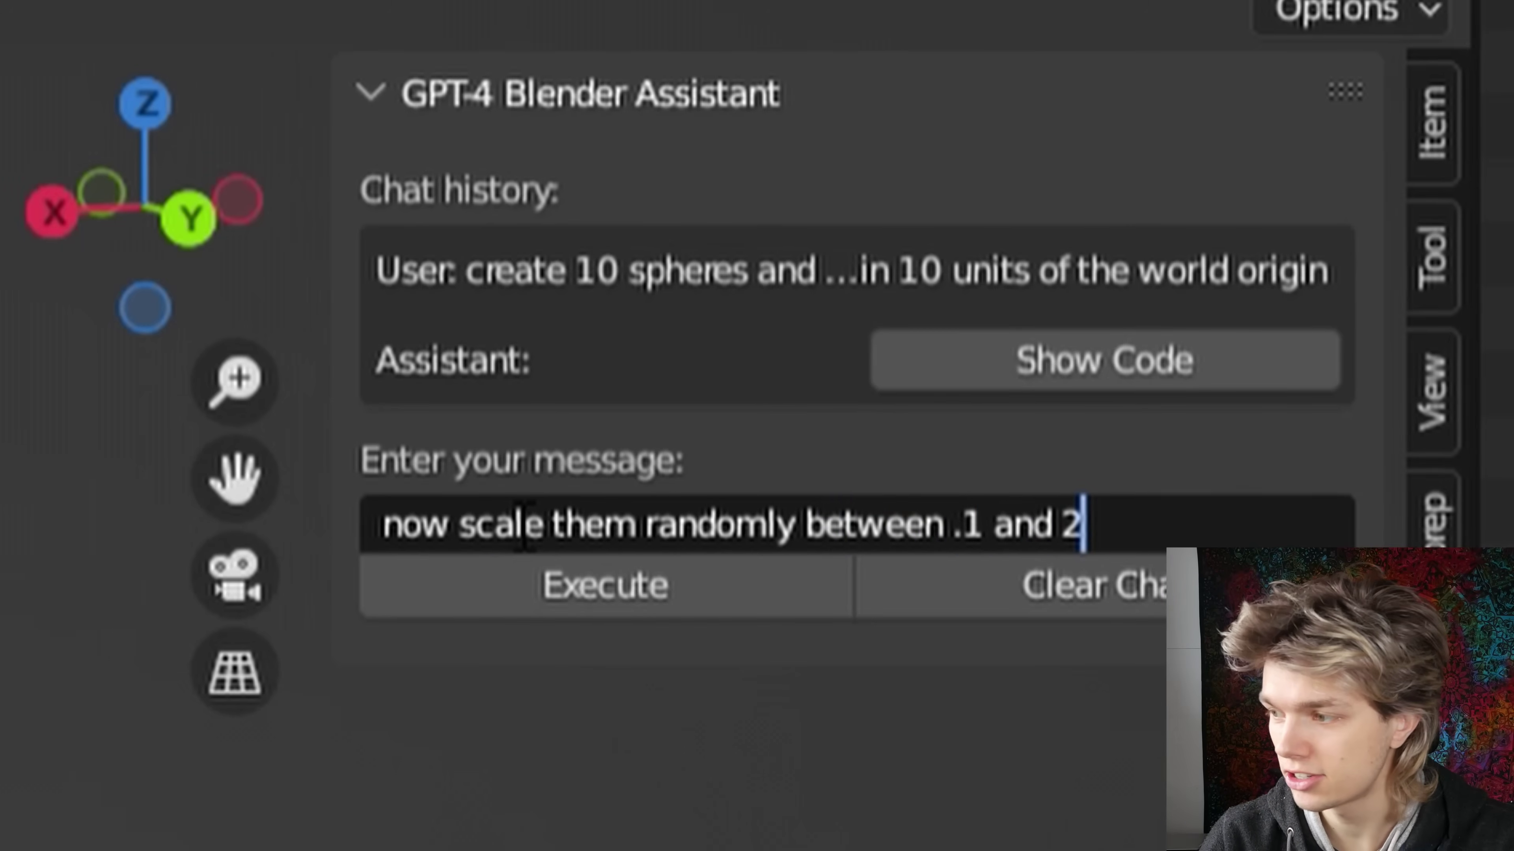
left_click(522, 525)
key("End")
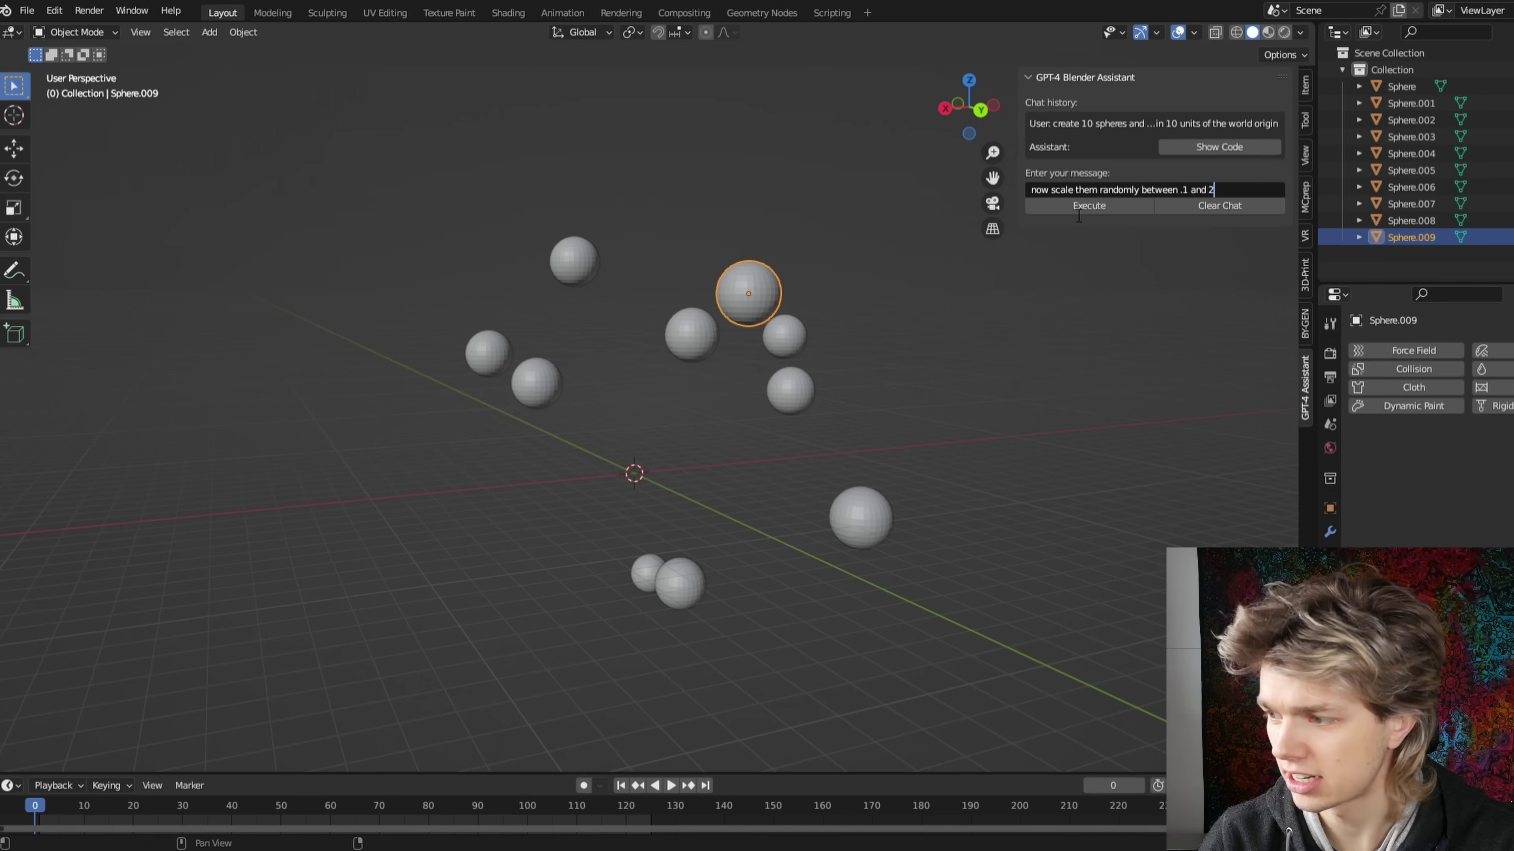
left_click(1086, 203)
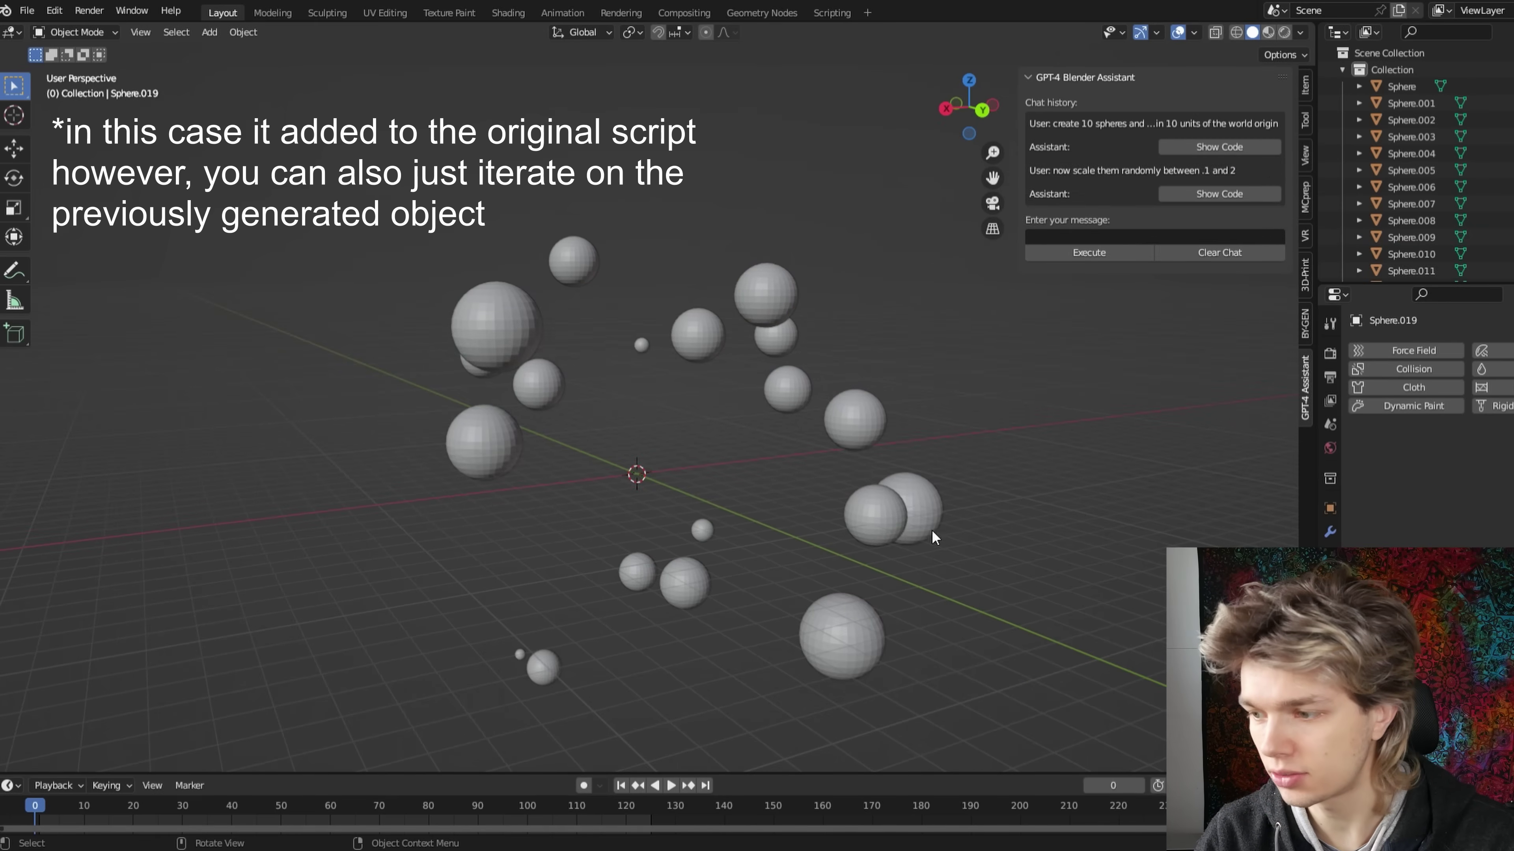
- Delete all spheres and show the code generated for the scaling request
key("a")
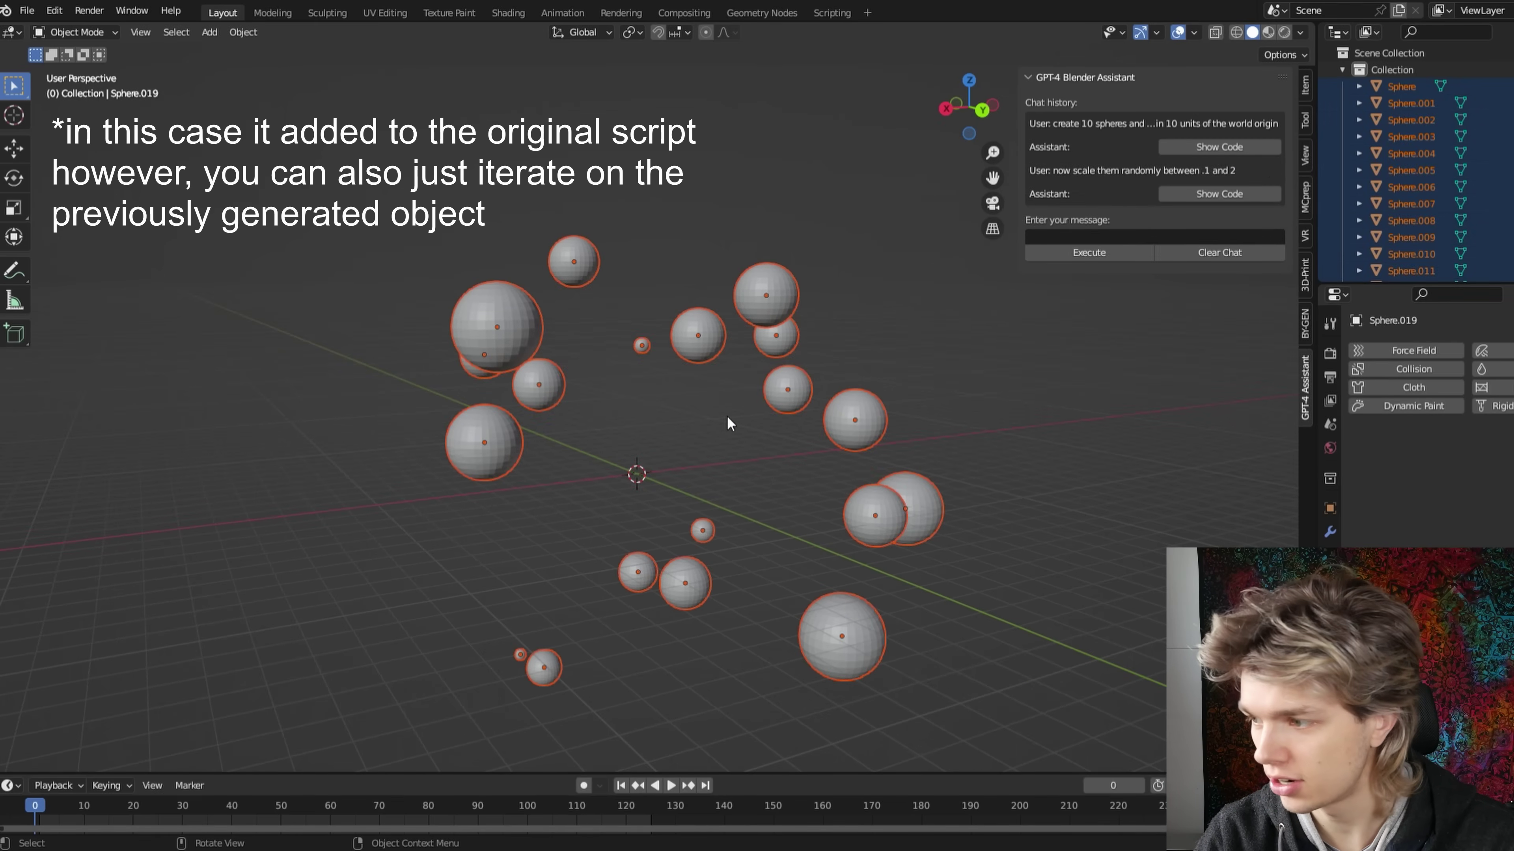
key("Delete")
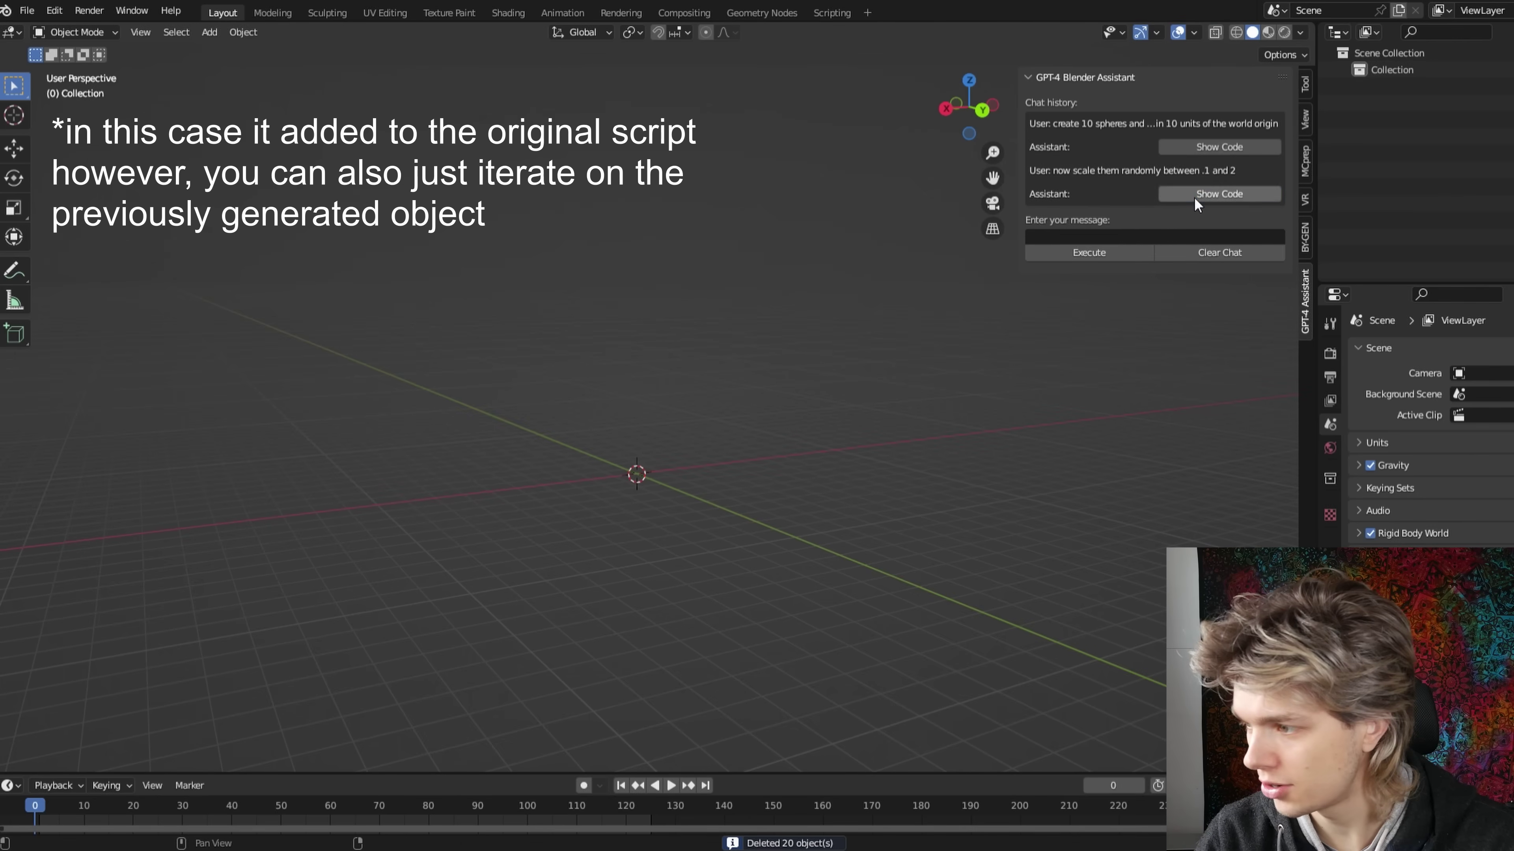
left_click(1195, 199)
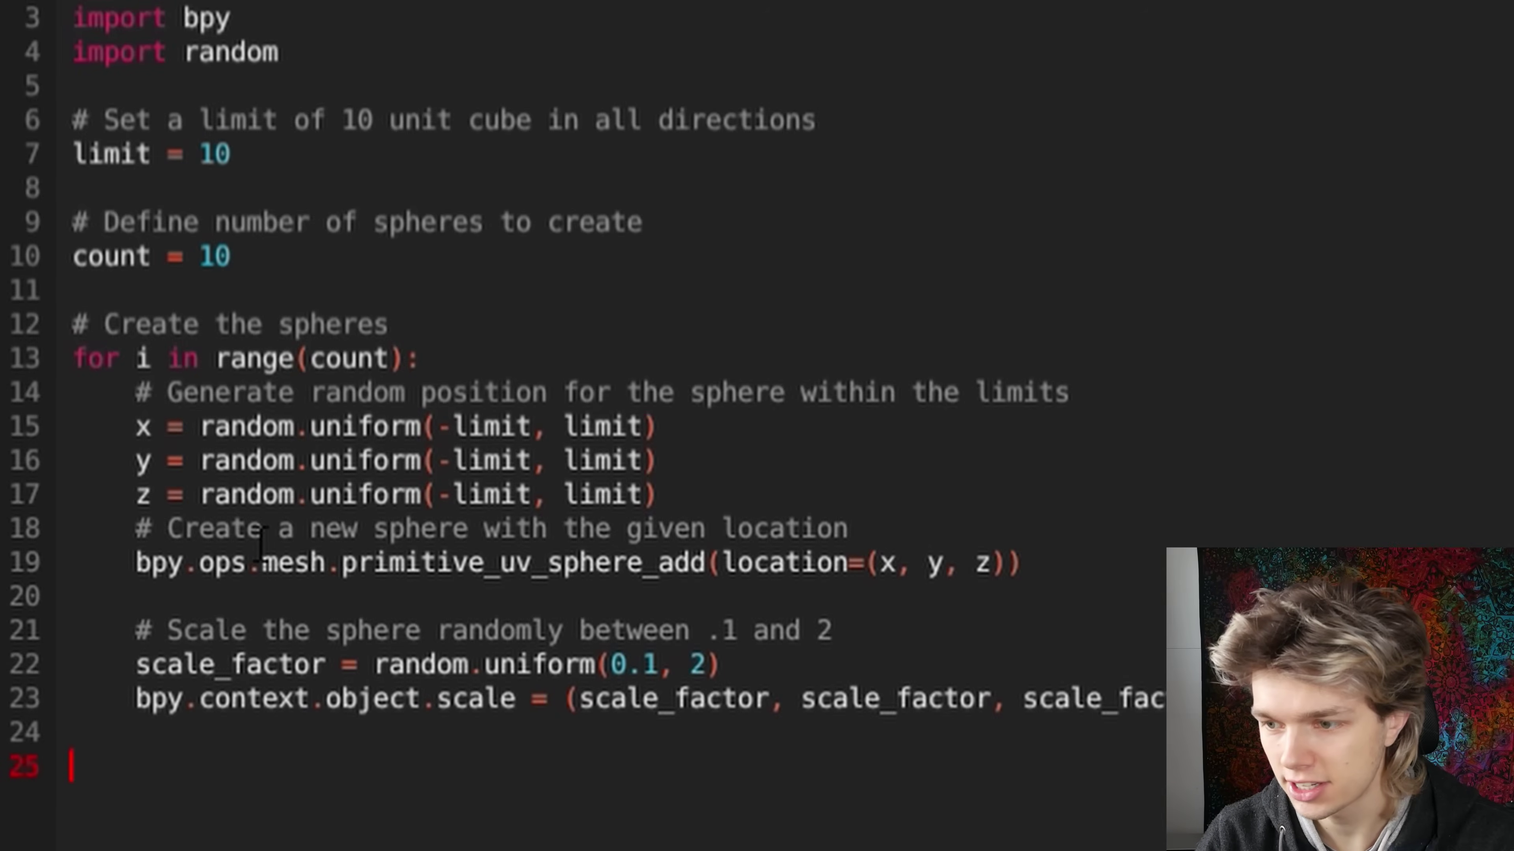
- Run the scaling script to recreate ten randomly sized spheres, then start a new message
left_click_drag(117, 630, 628, 737)
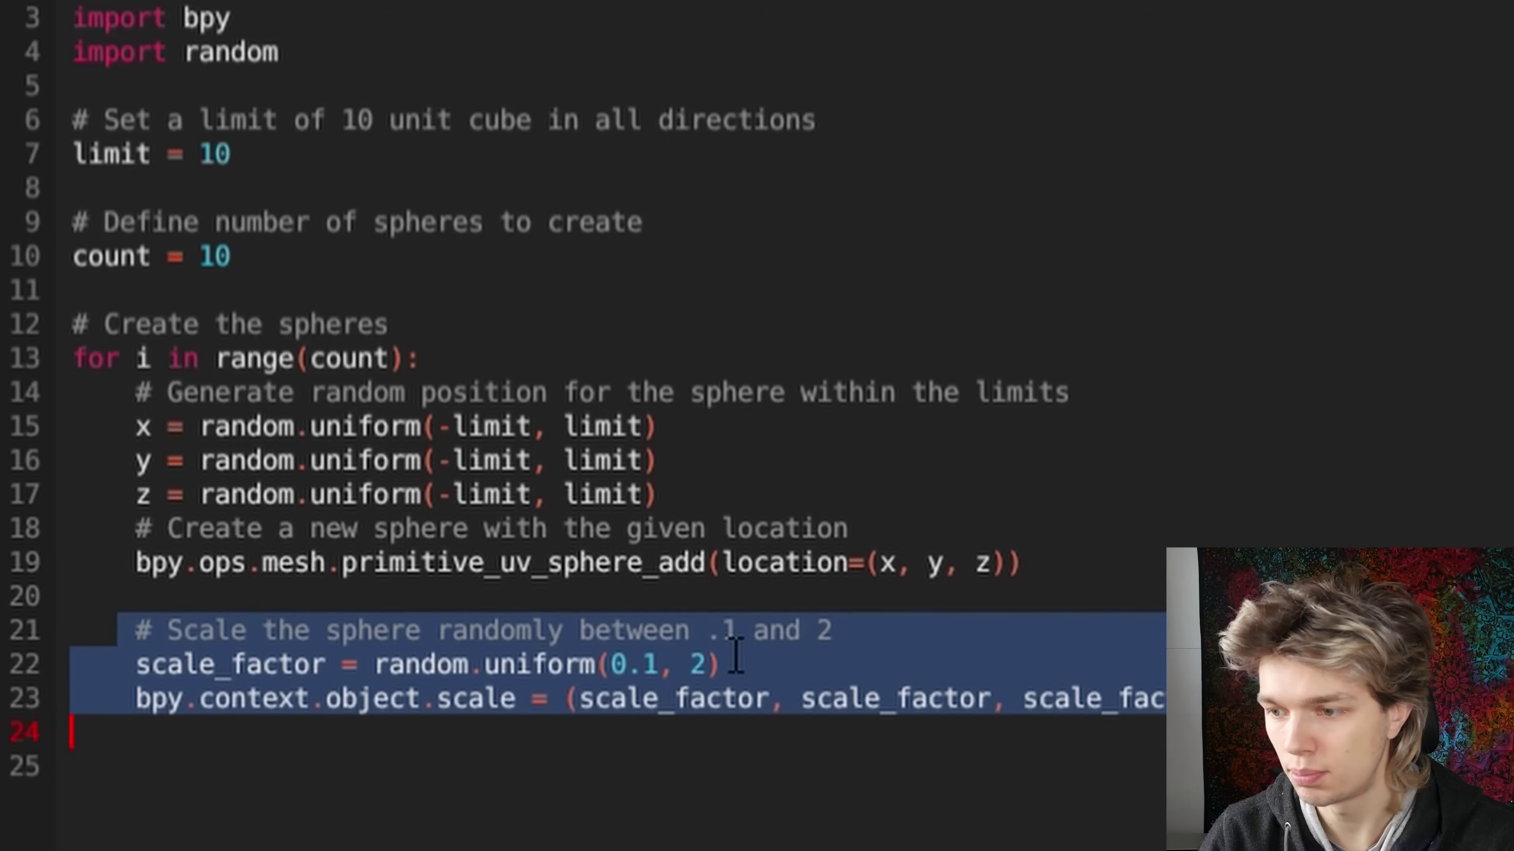
left_click(817, 787)
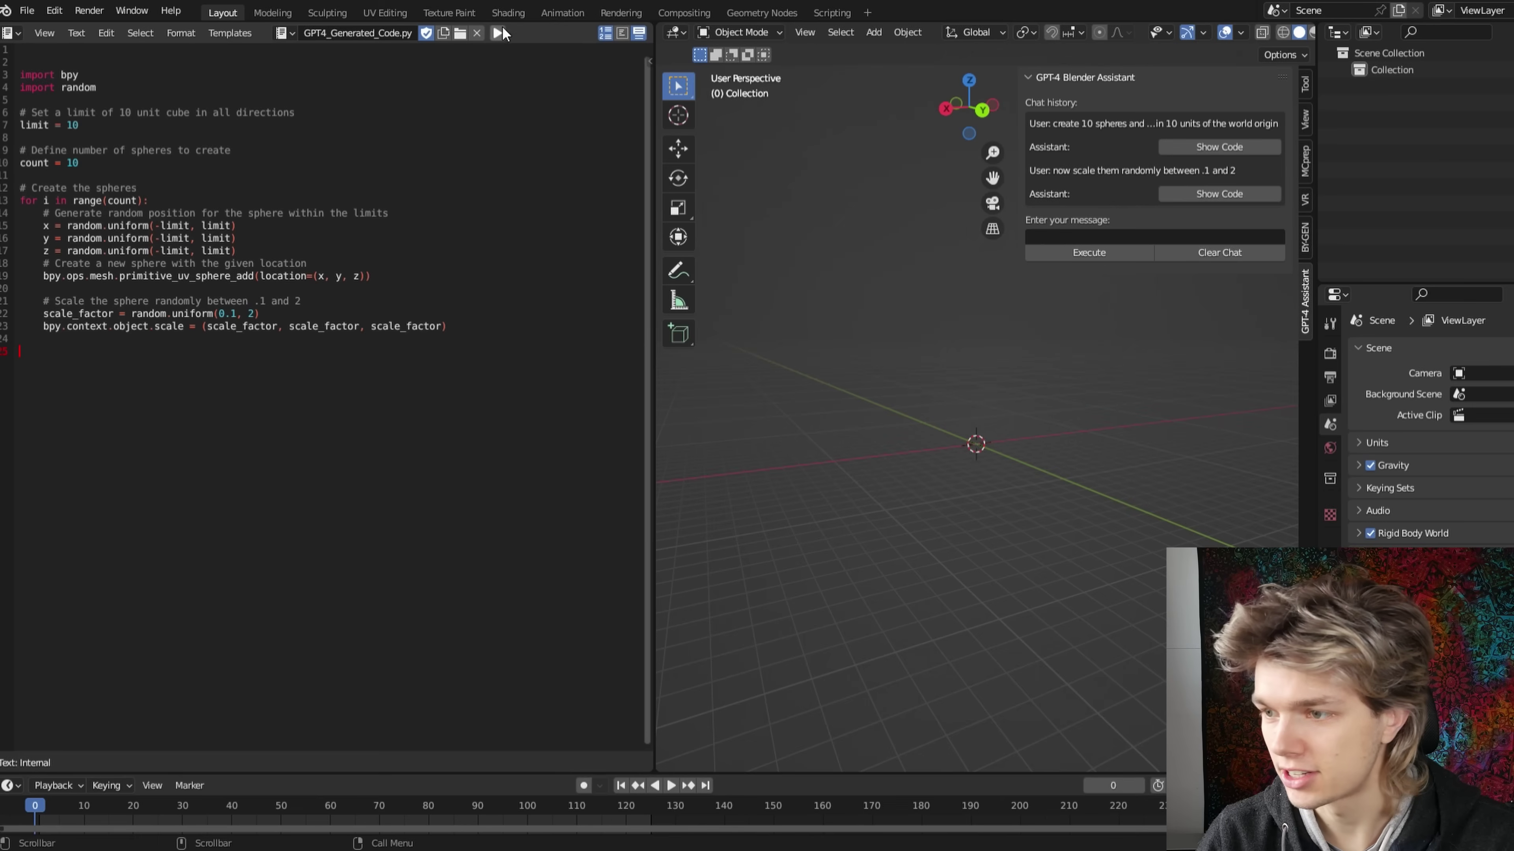
left_click(501, 35)
left_click(1079, 238)
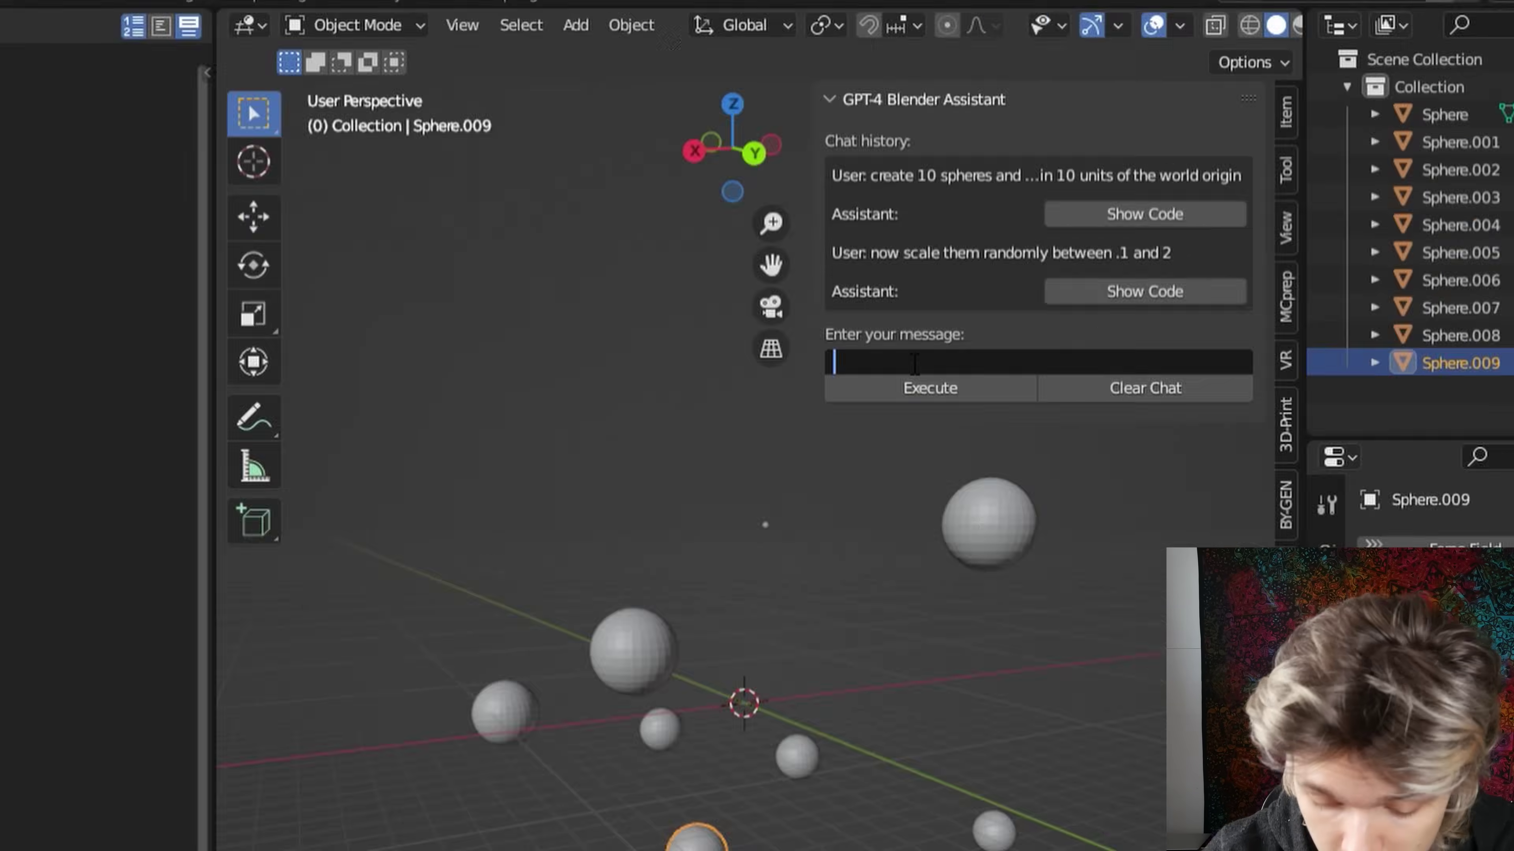
- Send the assistant 'now make 80% of them green and 20% red'
type("now make")
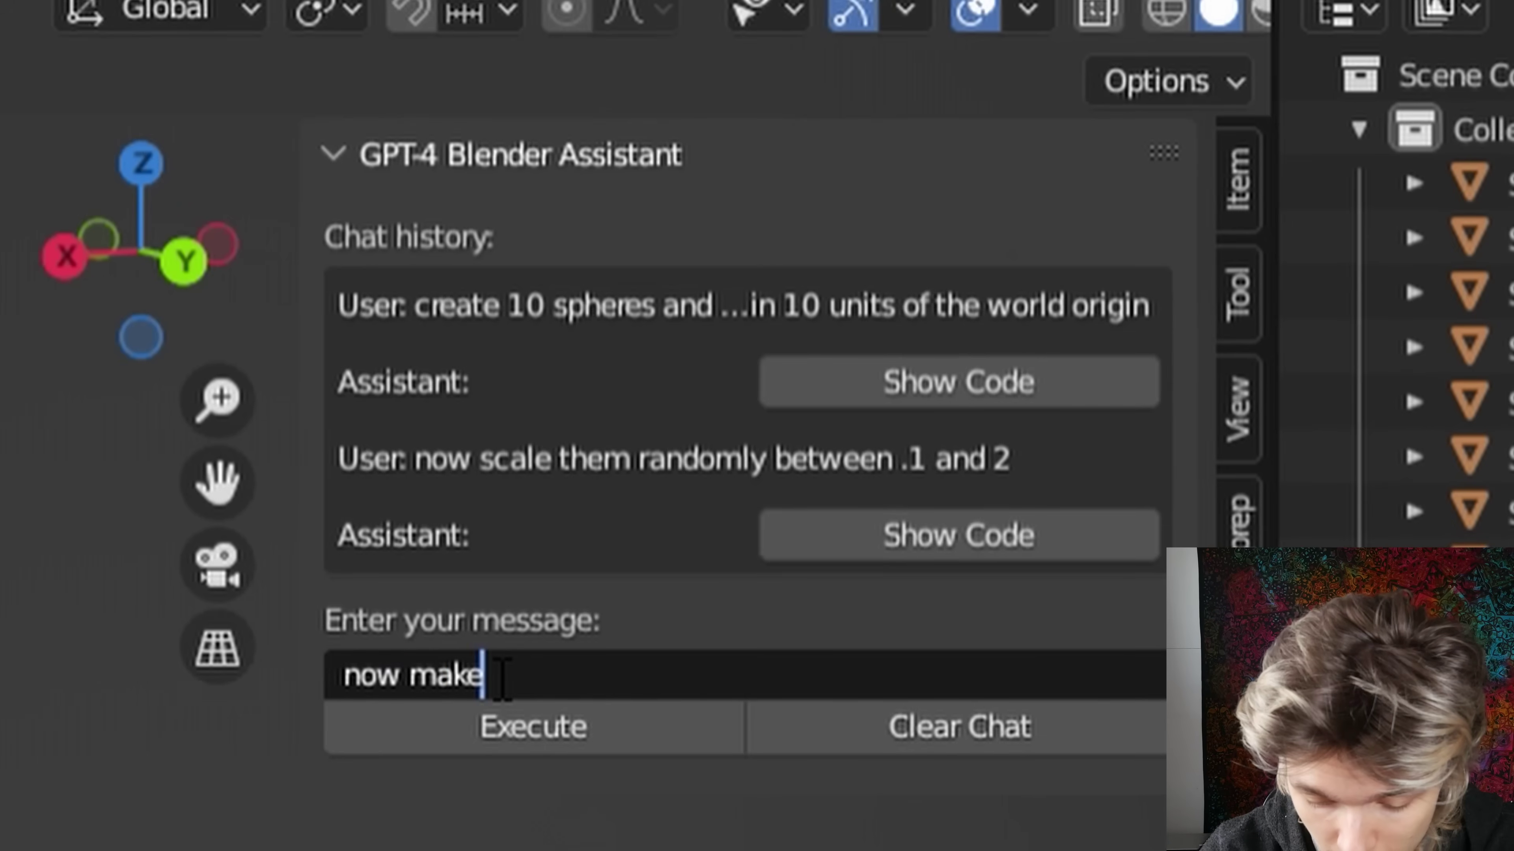
type(" 80%")
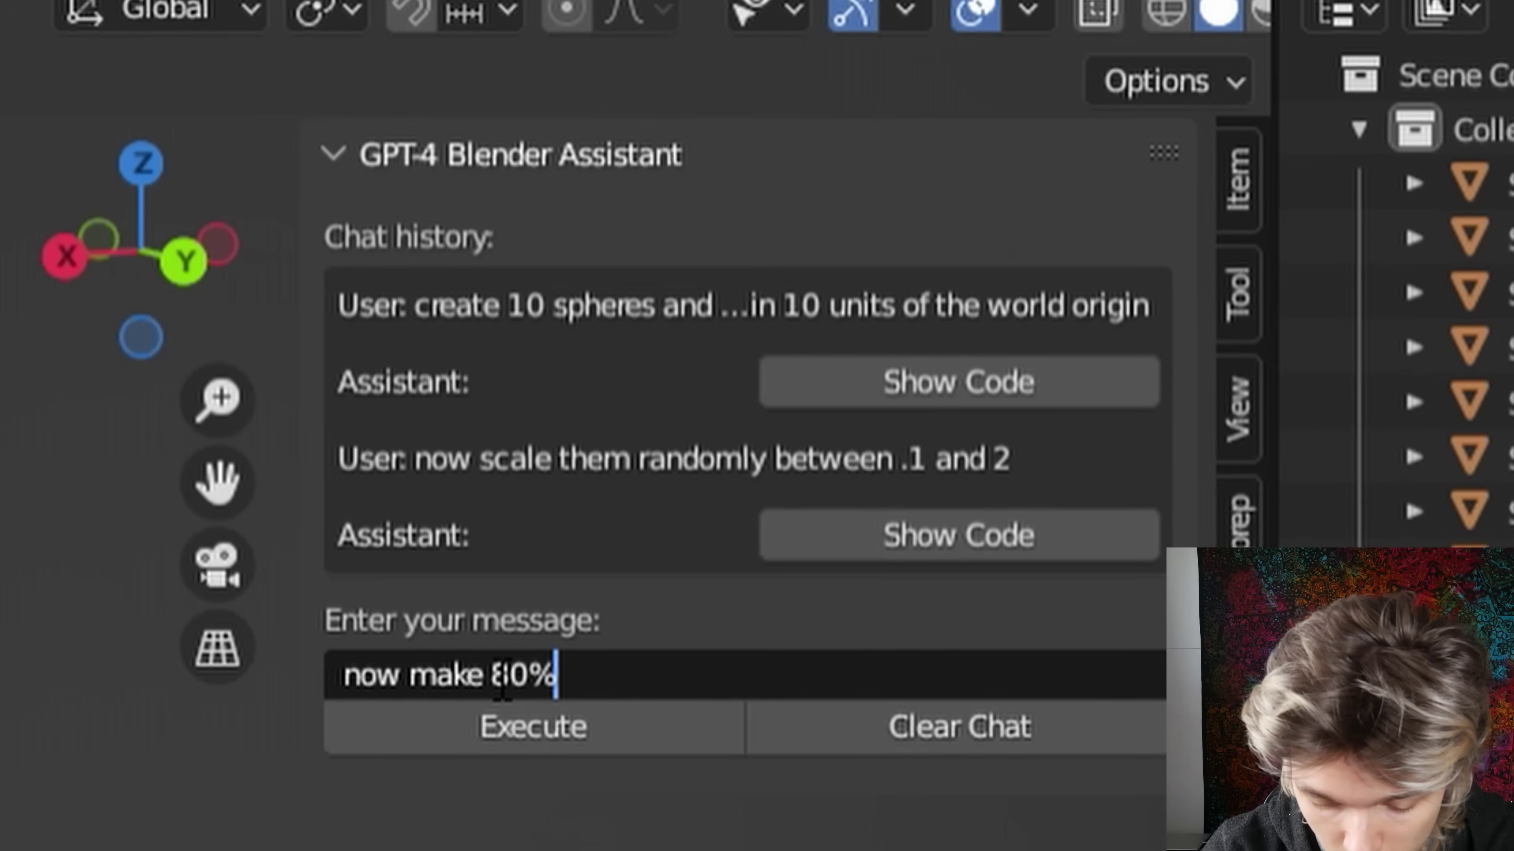
type(" of them green")
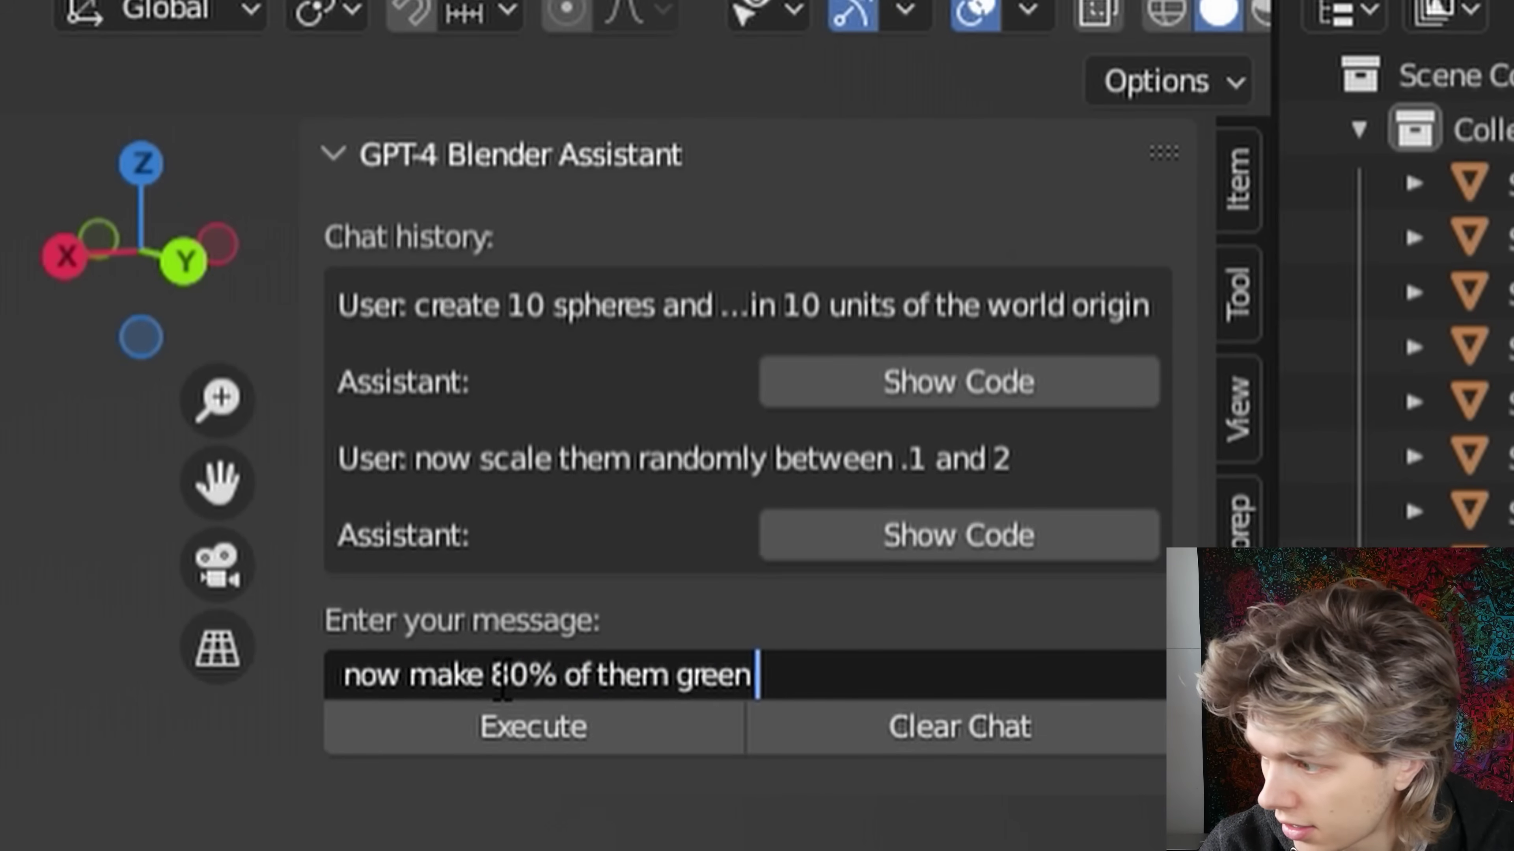
type(" and 20% red")
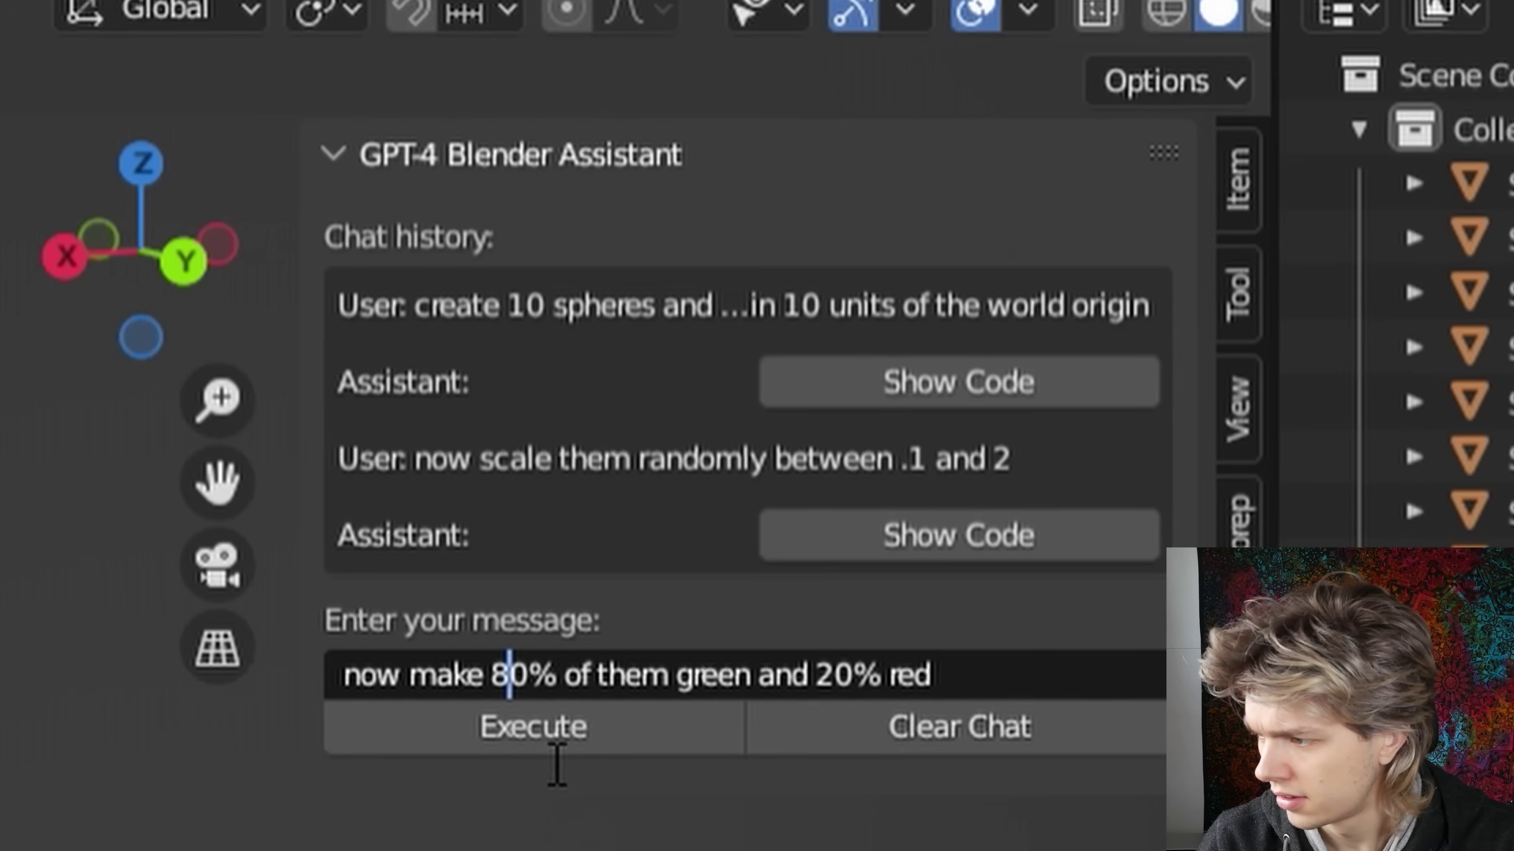
left_click(562, 725)
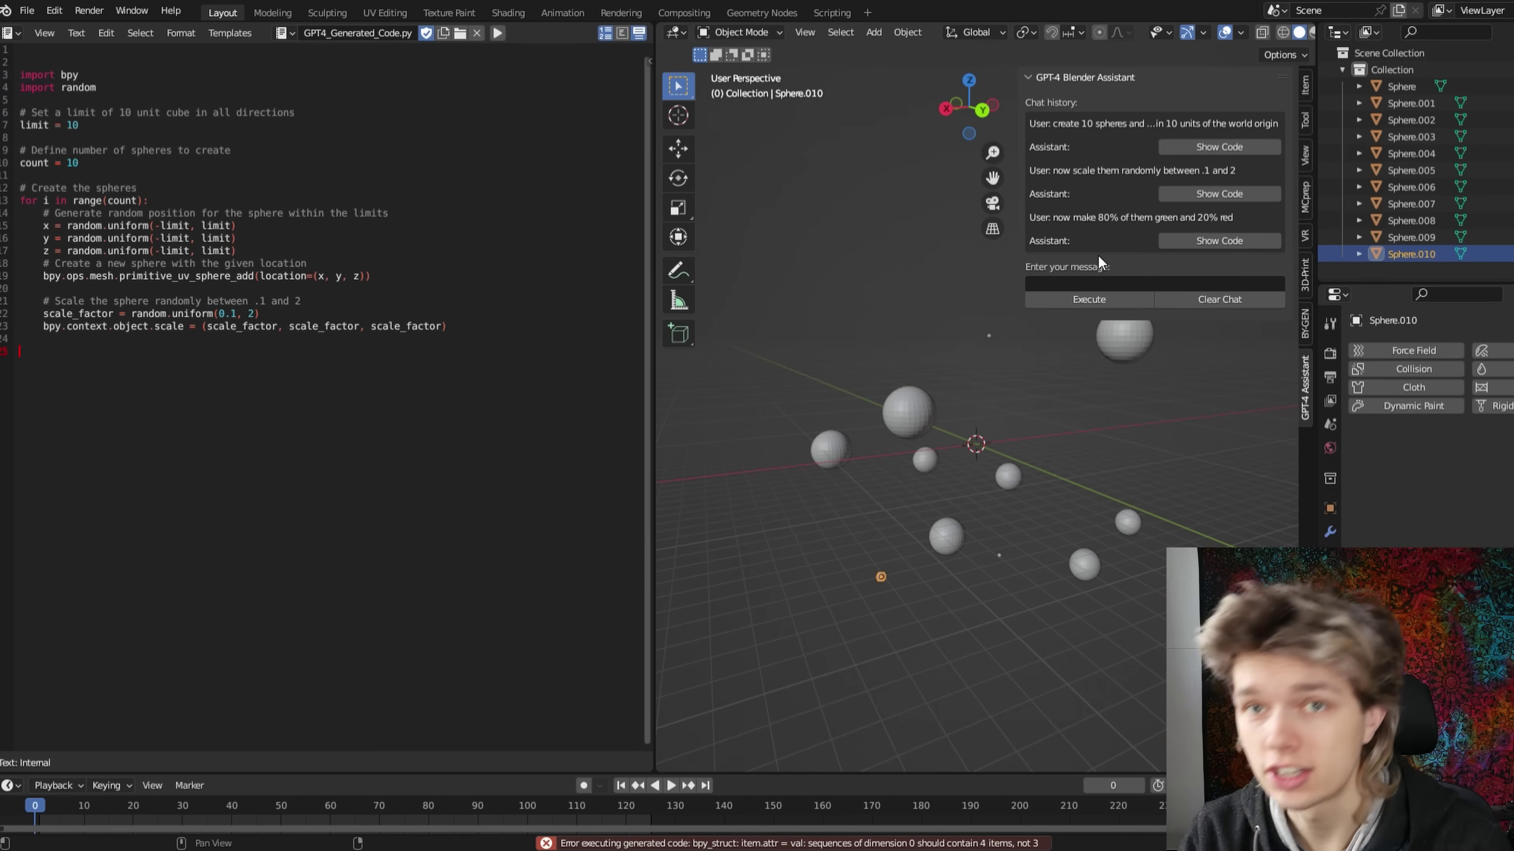
- Open the colour script and run it with Alt+P to reveal the error
left_click(1398, 457)
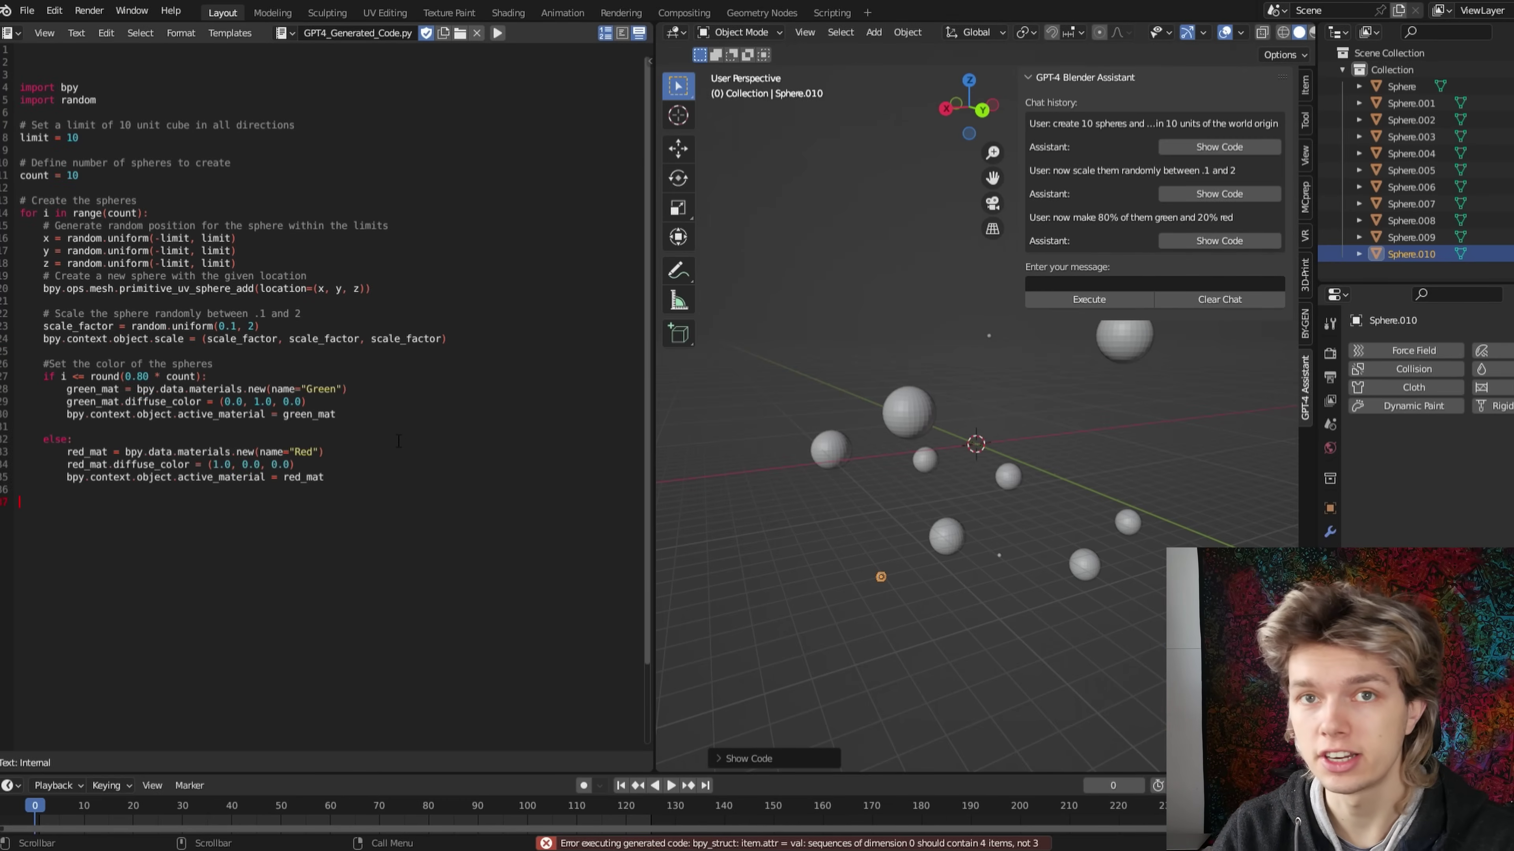
key("alt+p")
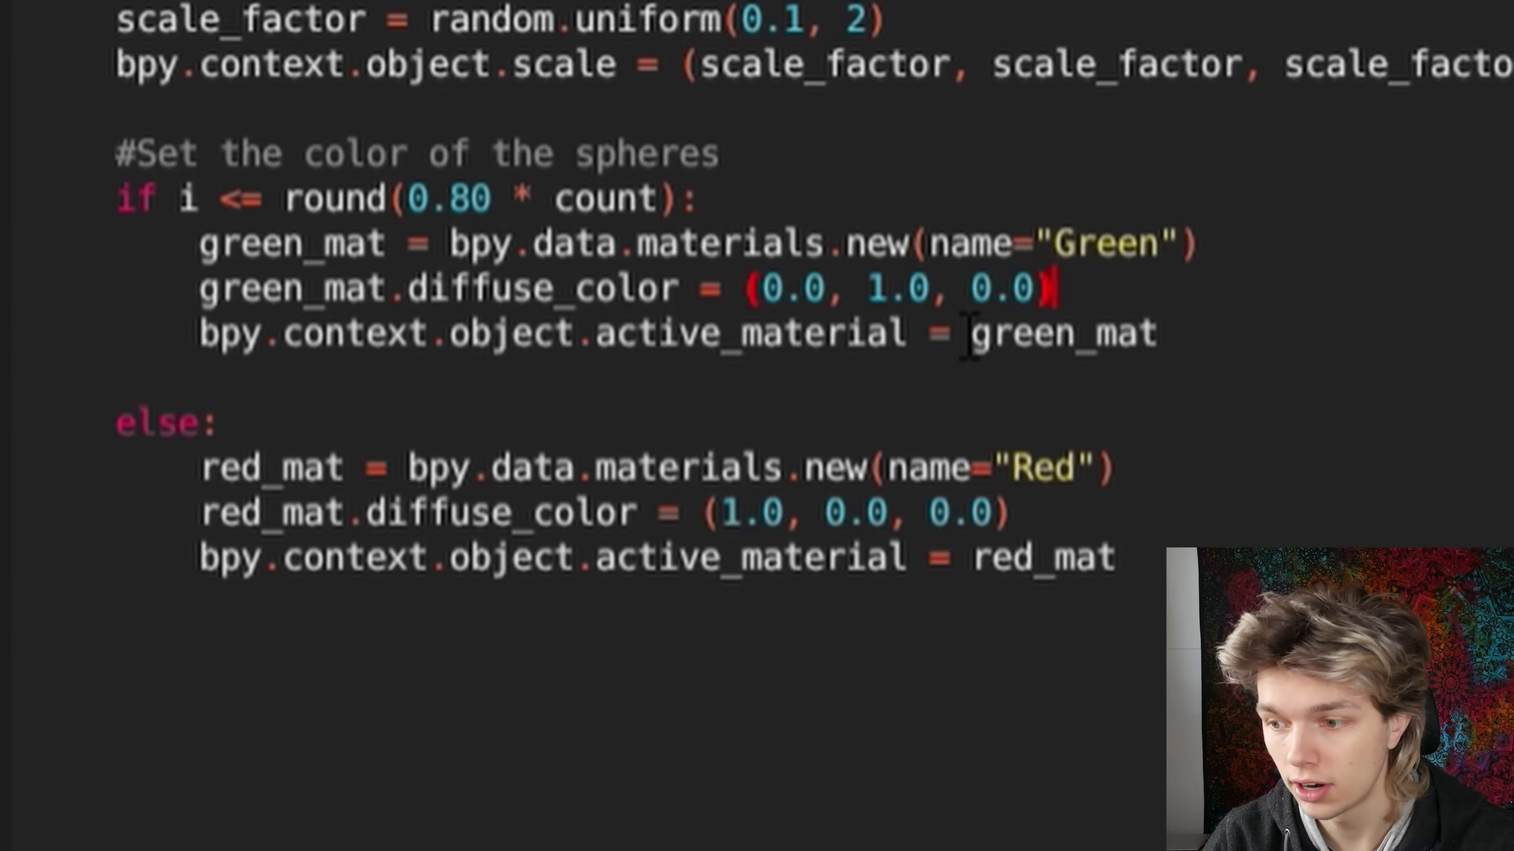
left_click(1052, 332)
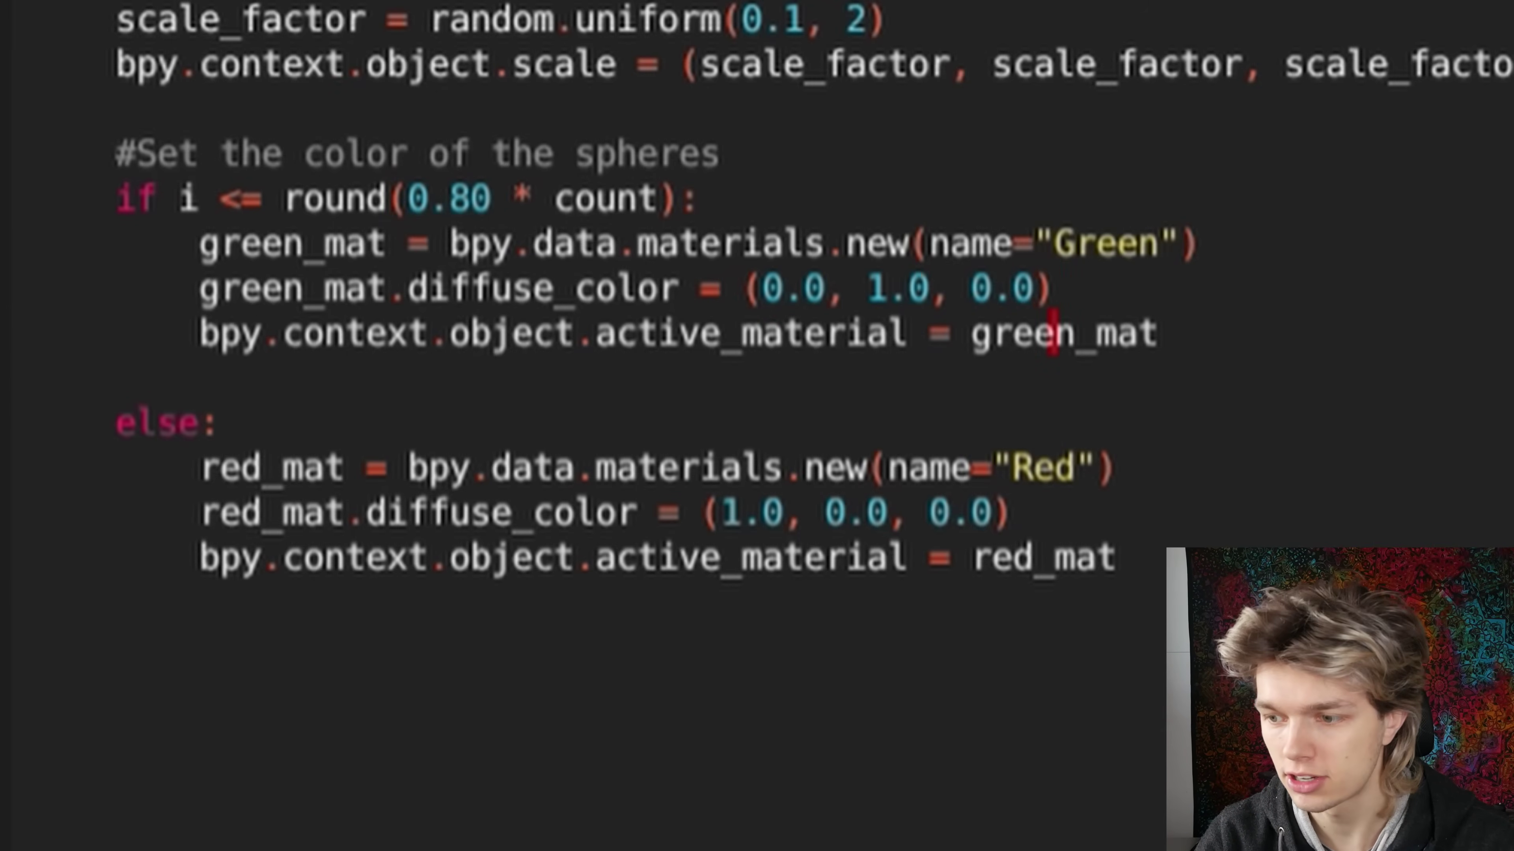
- Add a fourth 0.0 value to the green and red diffuse_color tuples
left_click(1257, 301)
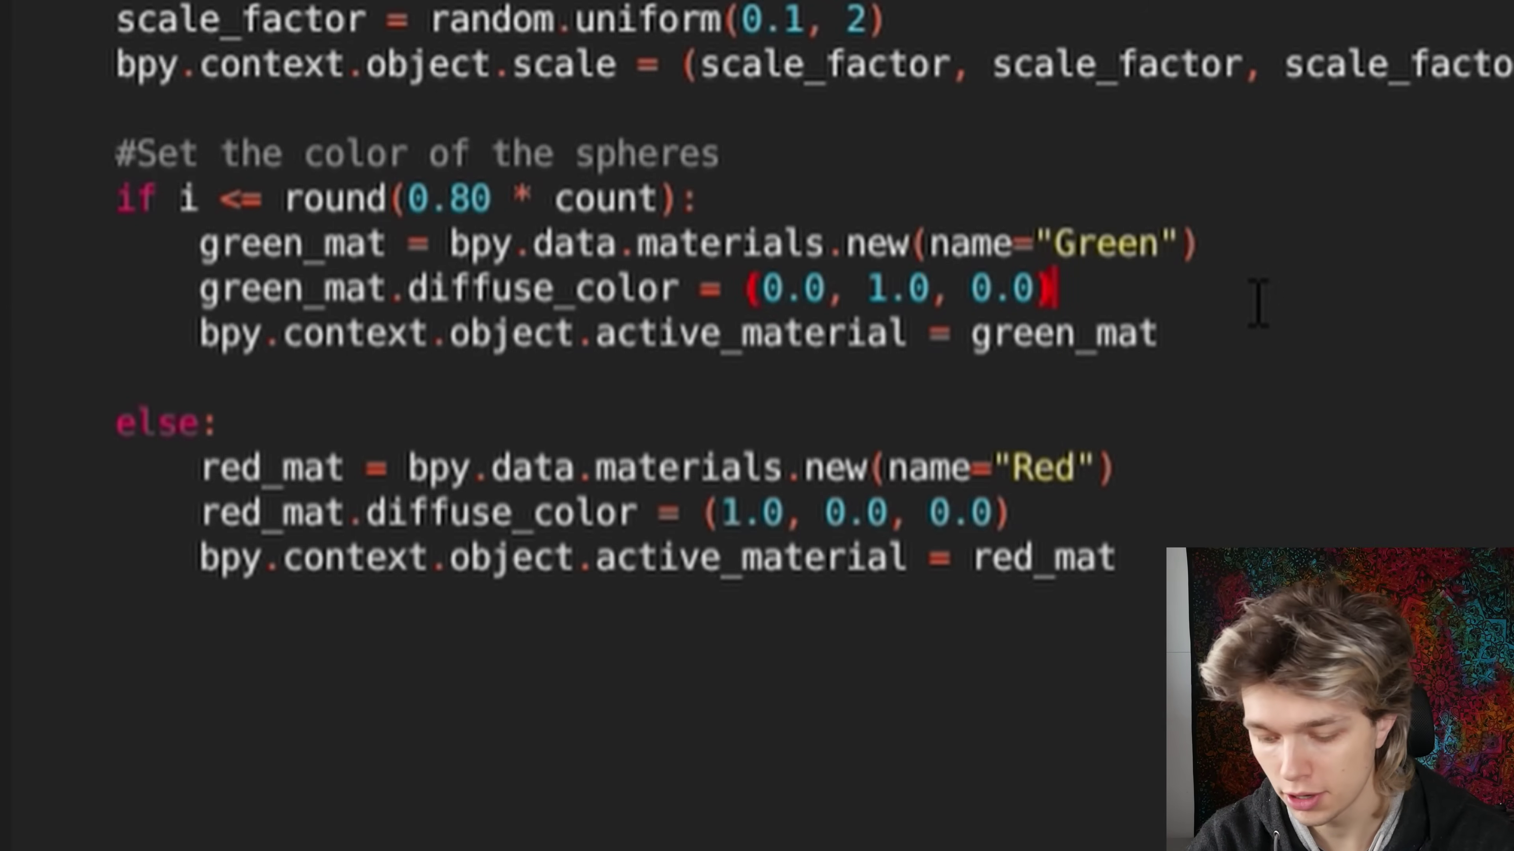
key("BackSpace")
type(", ")
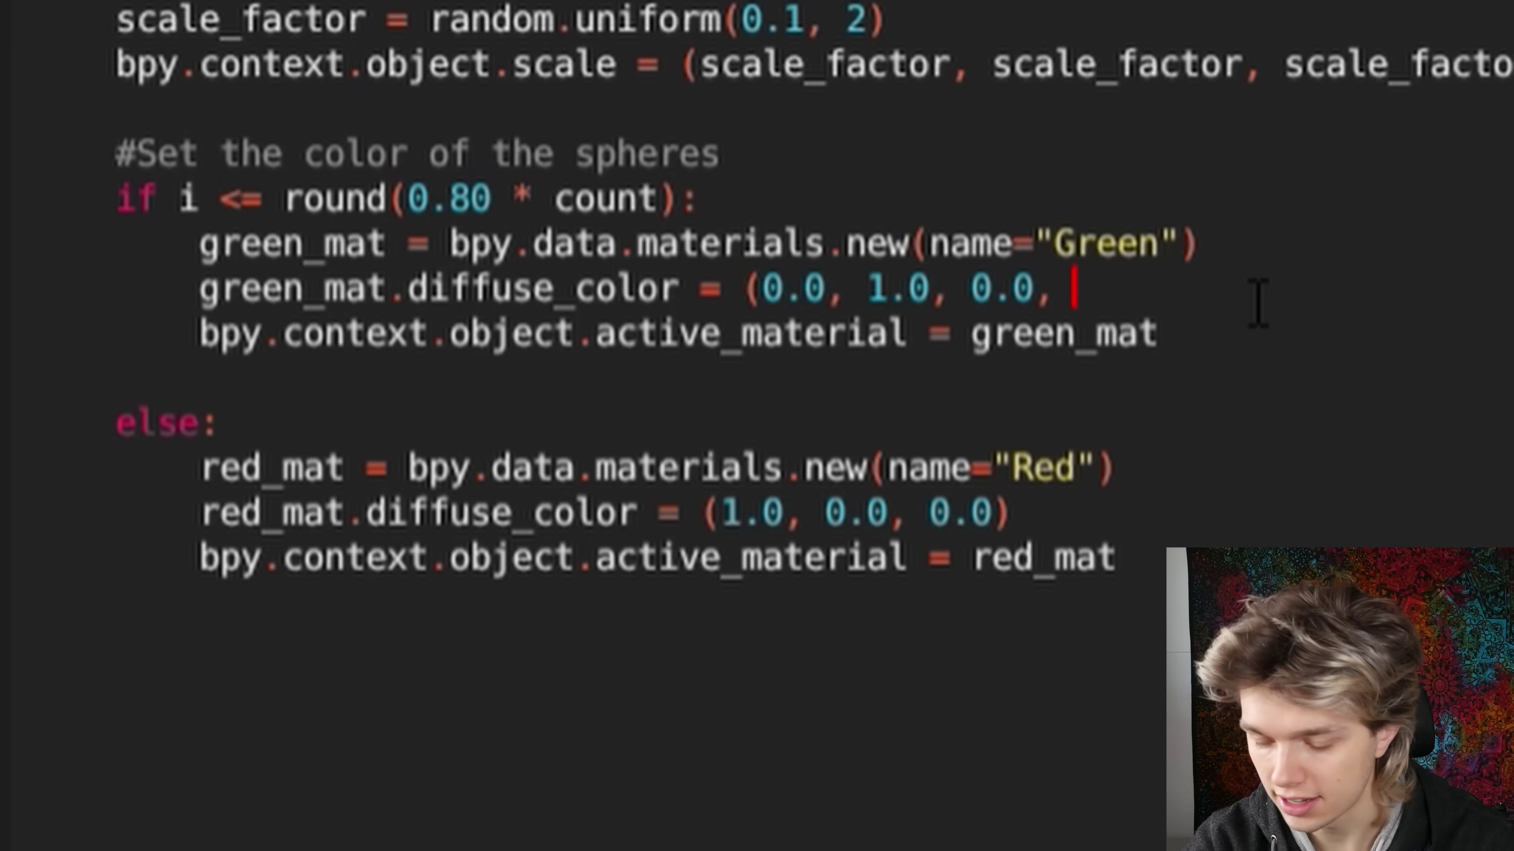
type("0.0")
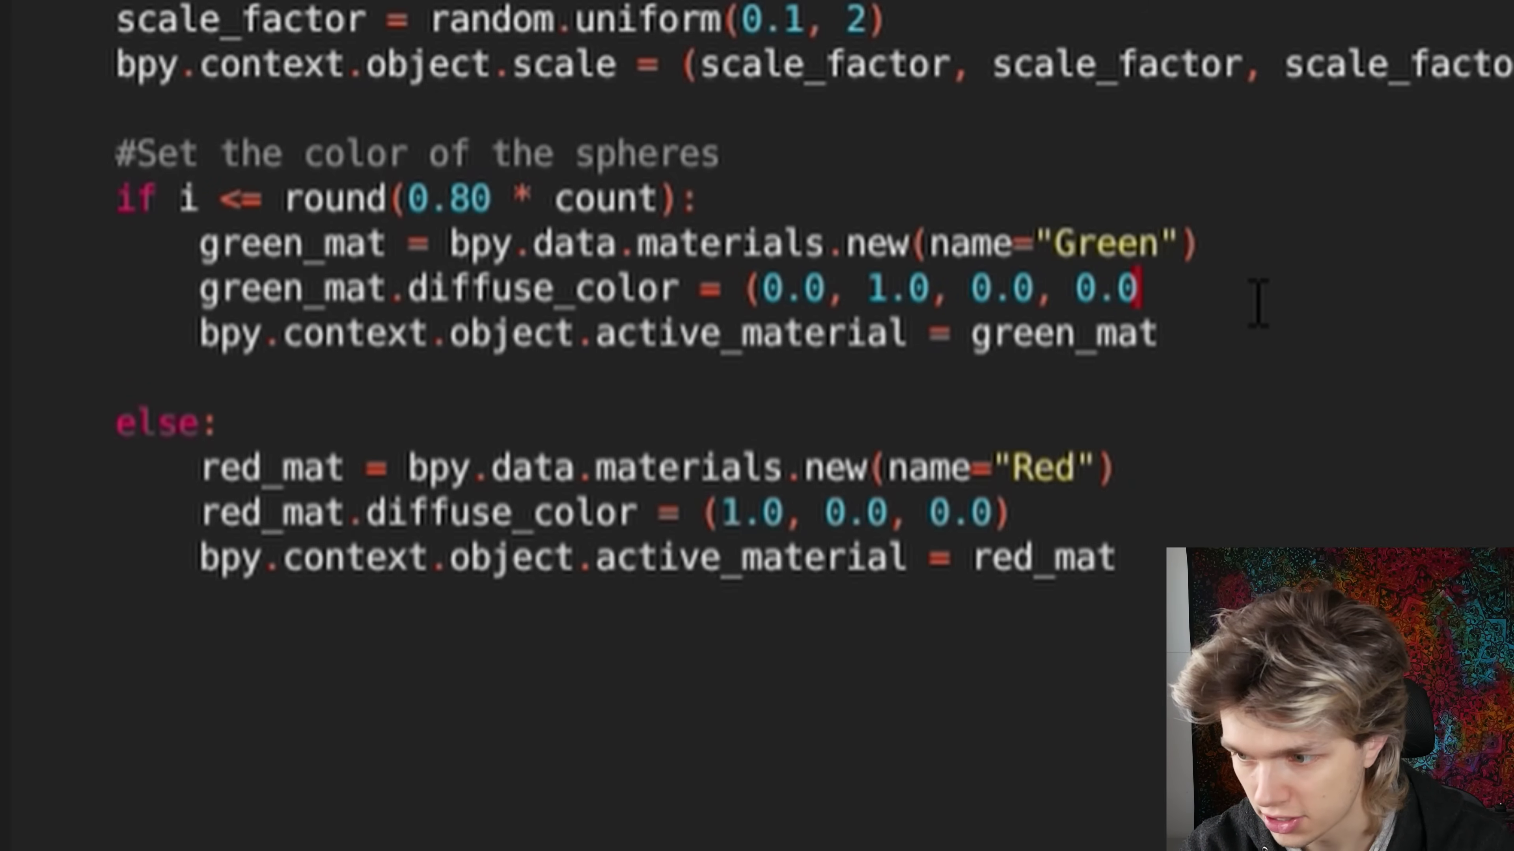
type(")")
key("Down")
key("Down")
left_click(1057, 528)
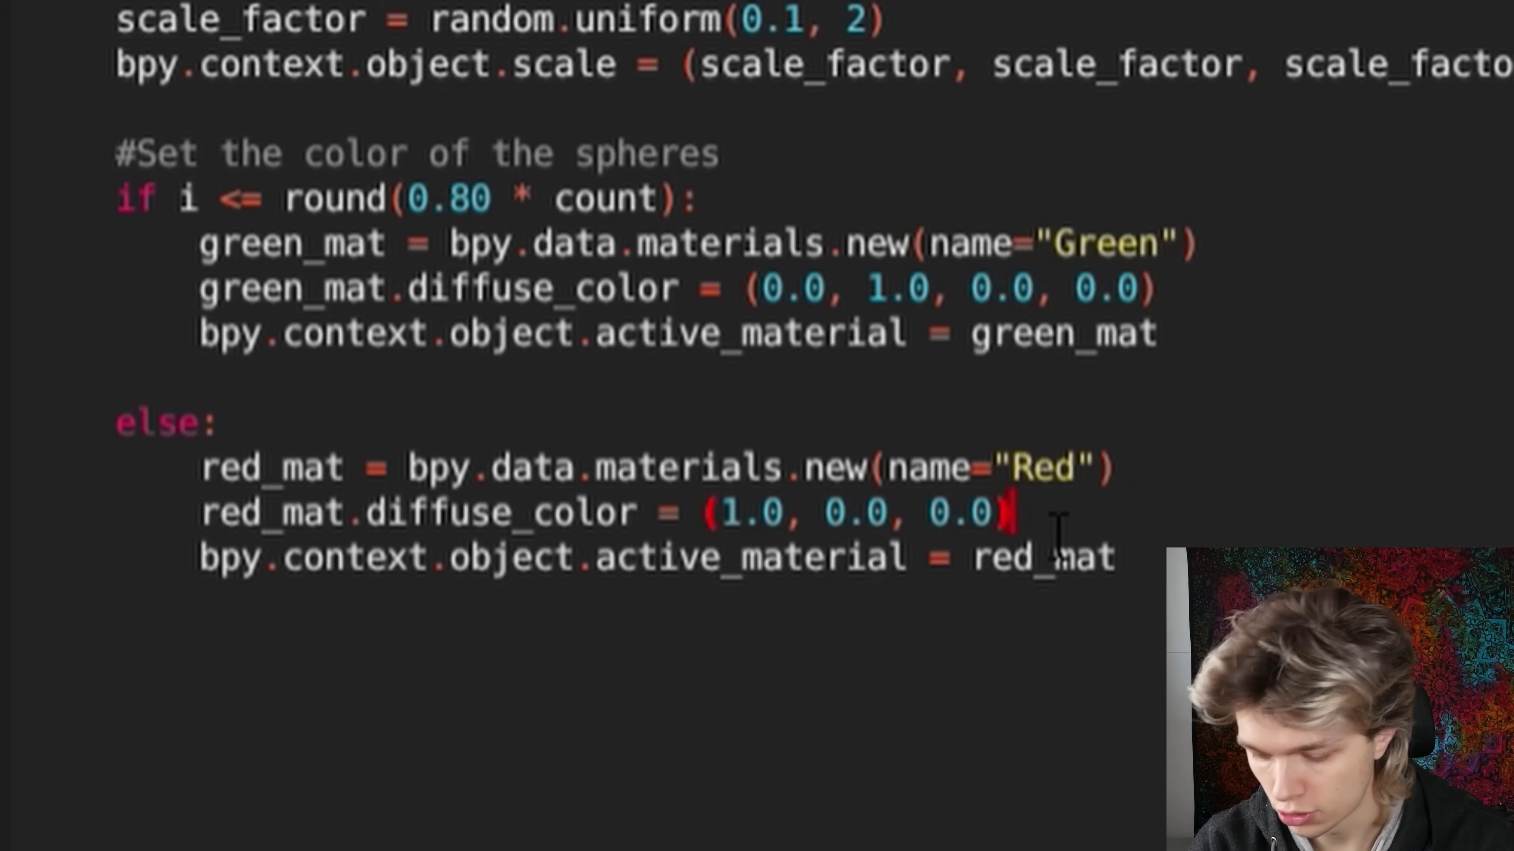
key("BackSpace")
type(", 0.0)")
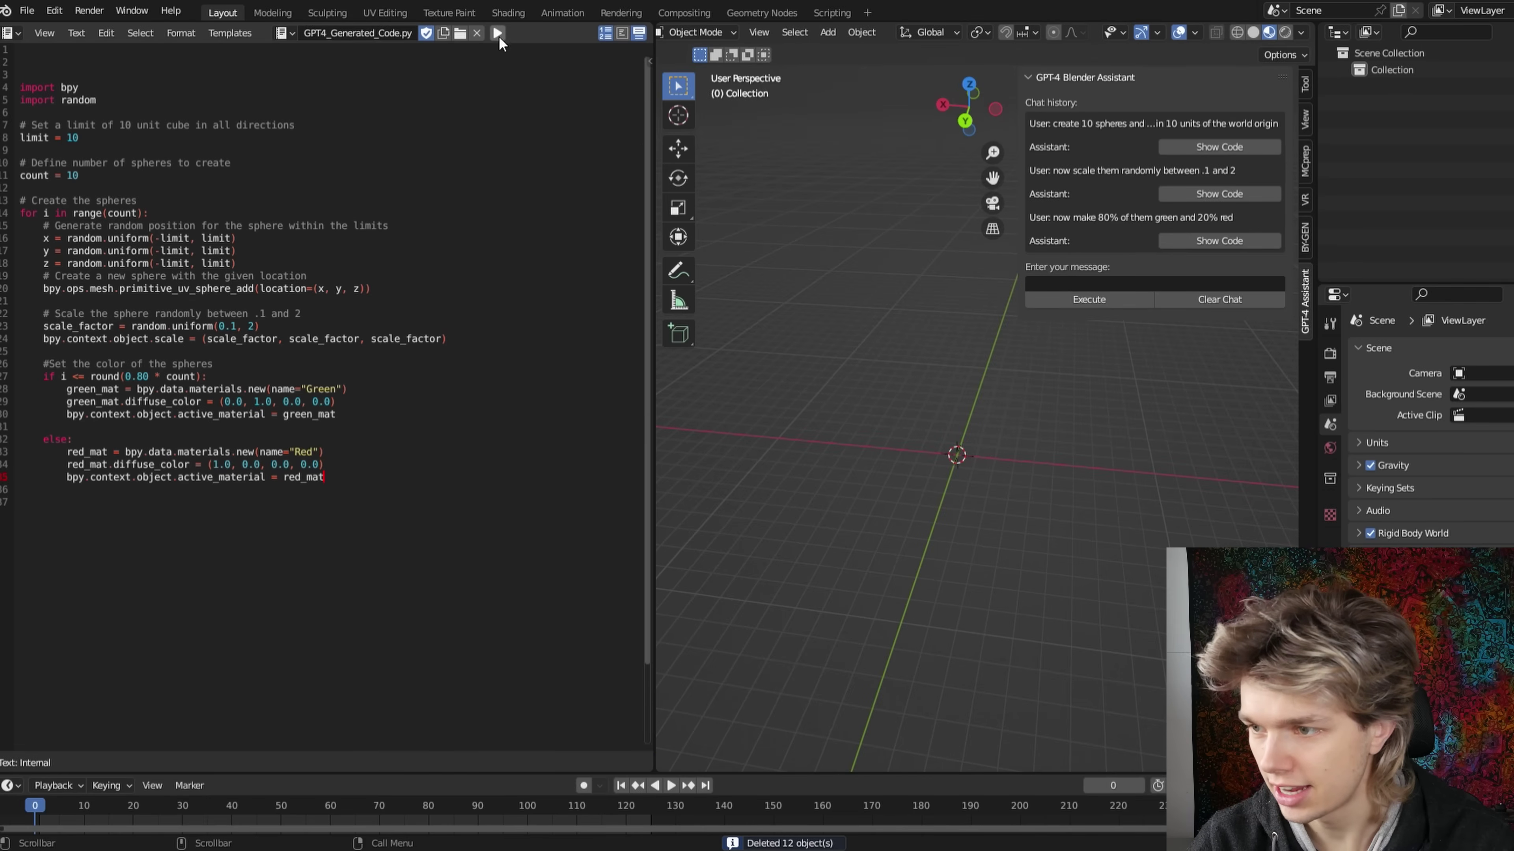
left_click(498, 32)
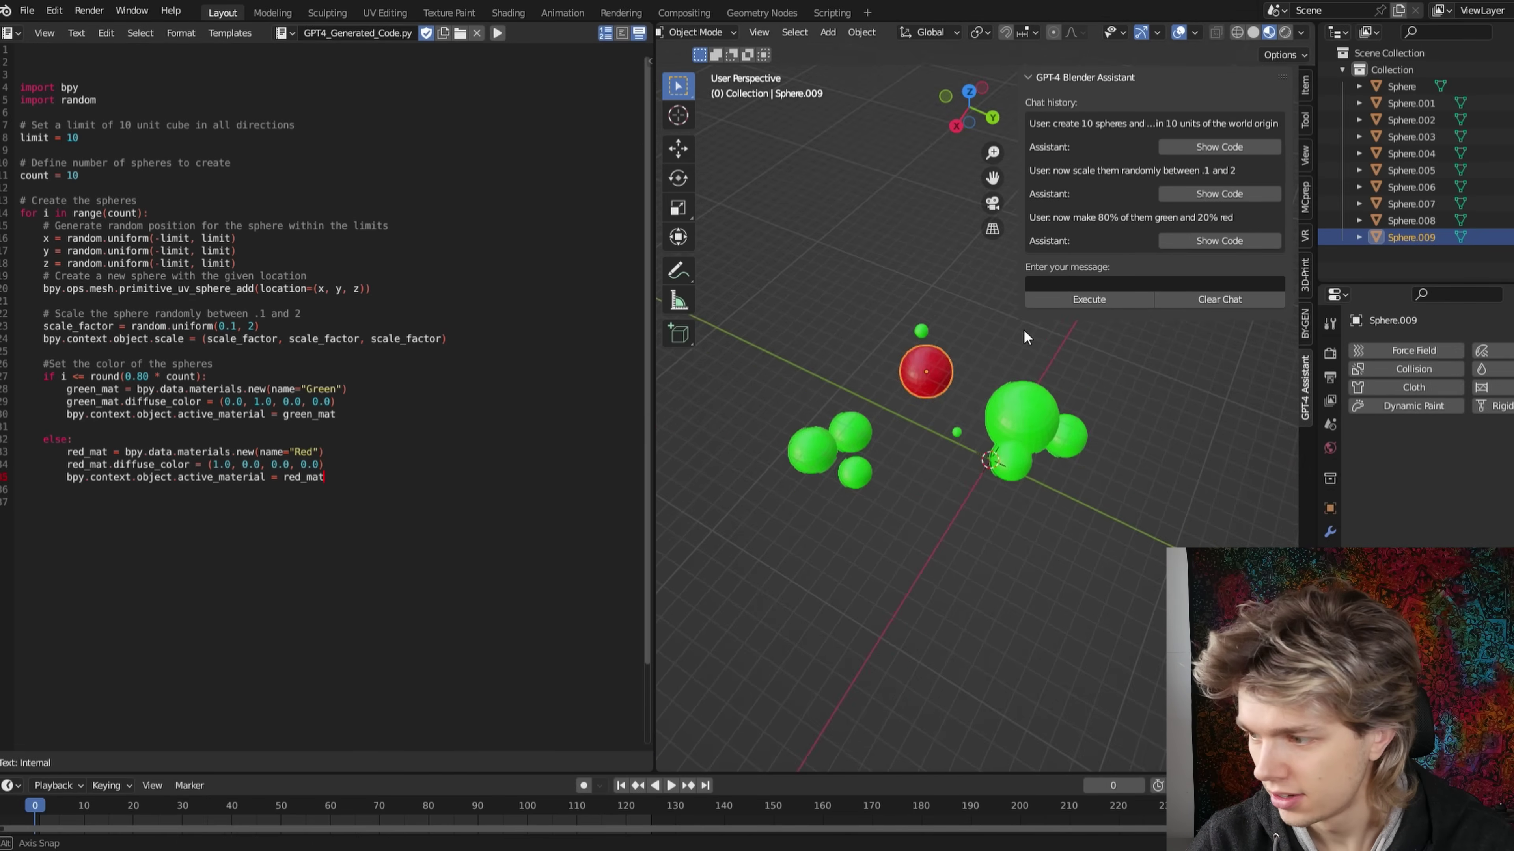
middle_click_drag(1024, 336, 835, 590)
left_click(1013, 358)
scroll(996, 406, "up", 2)
key("ctrl+z")
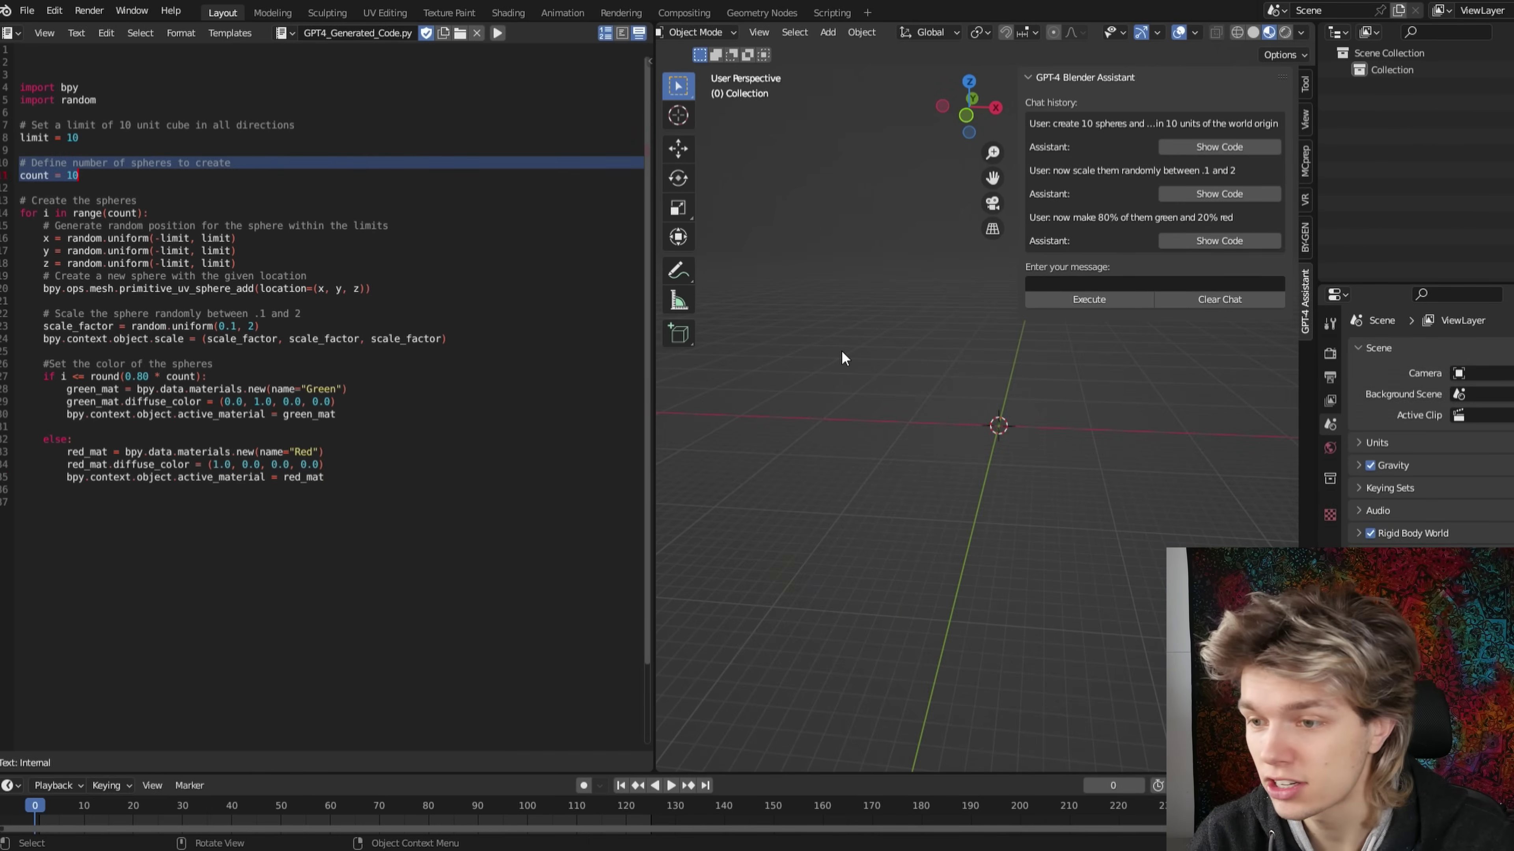
- Change count = 10 to count = 50 on line 11 and run the script
left_click(339, 404)
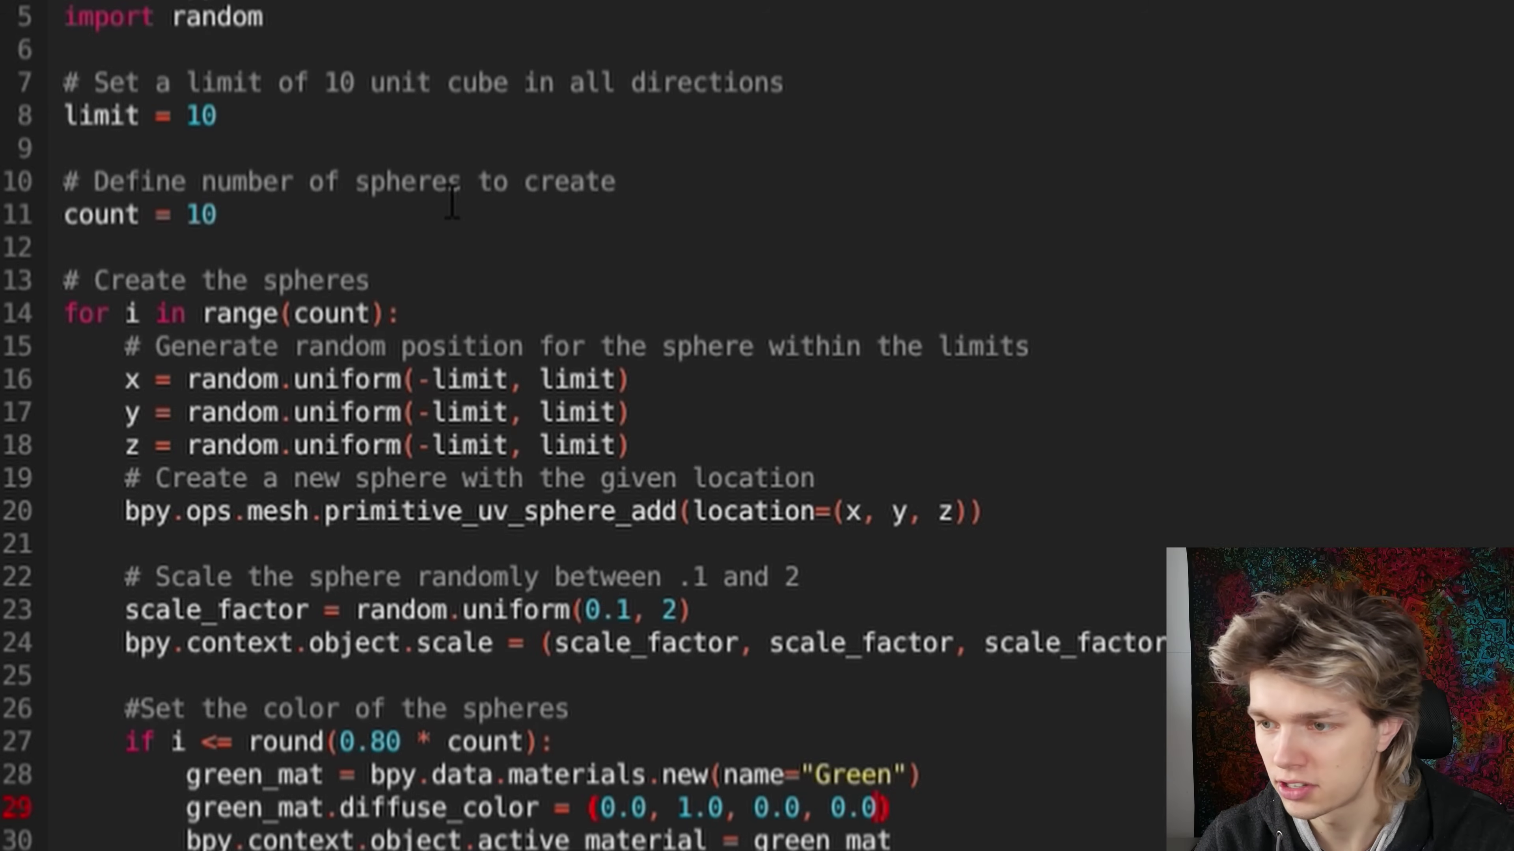
left_click(301, 228)
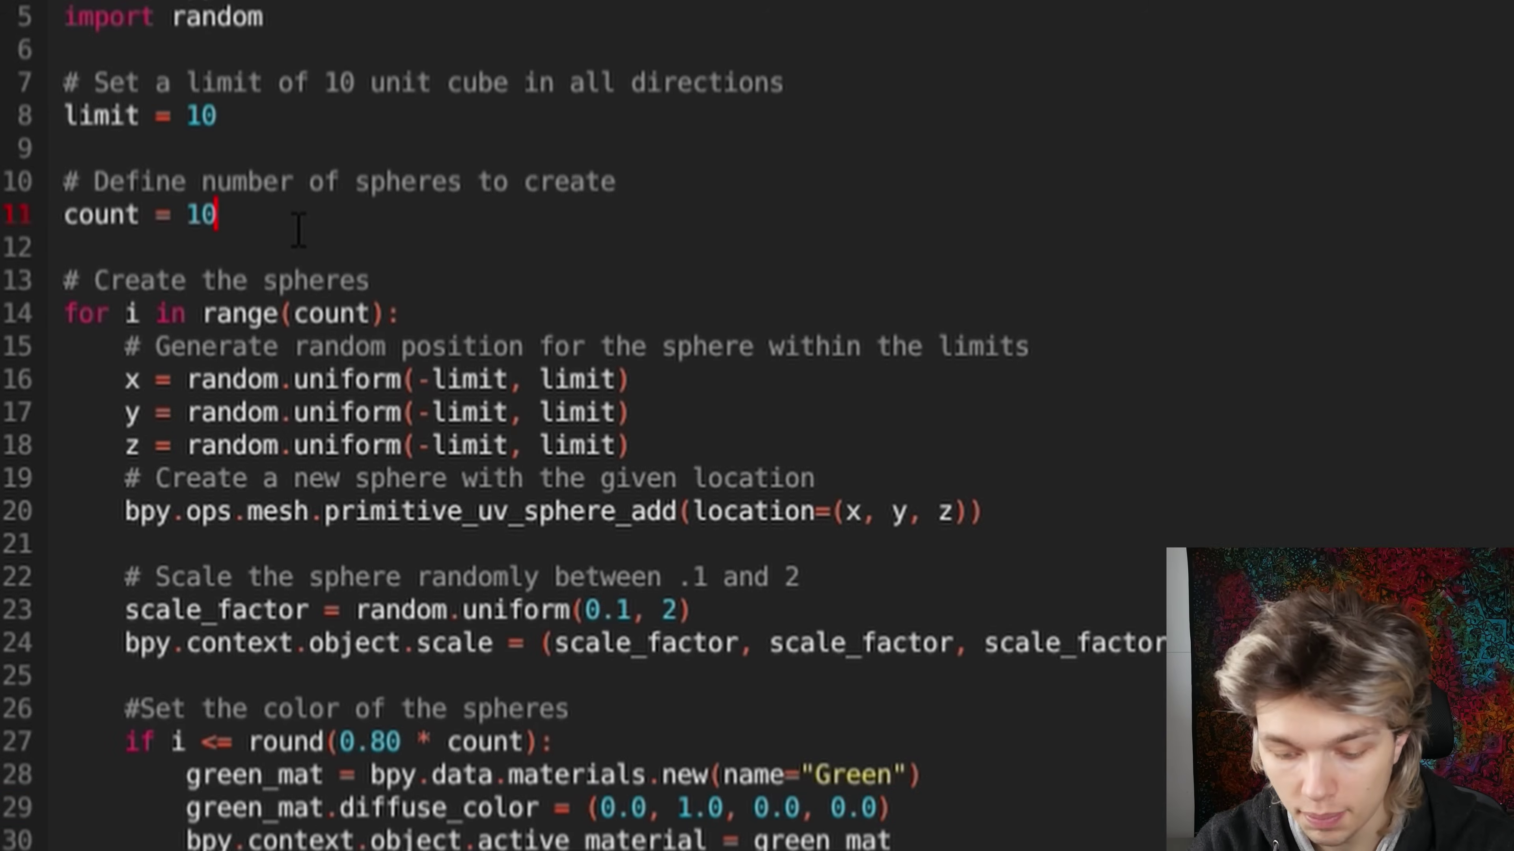
key("BackSpace")
key("BackSpace")
type("50")
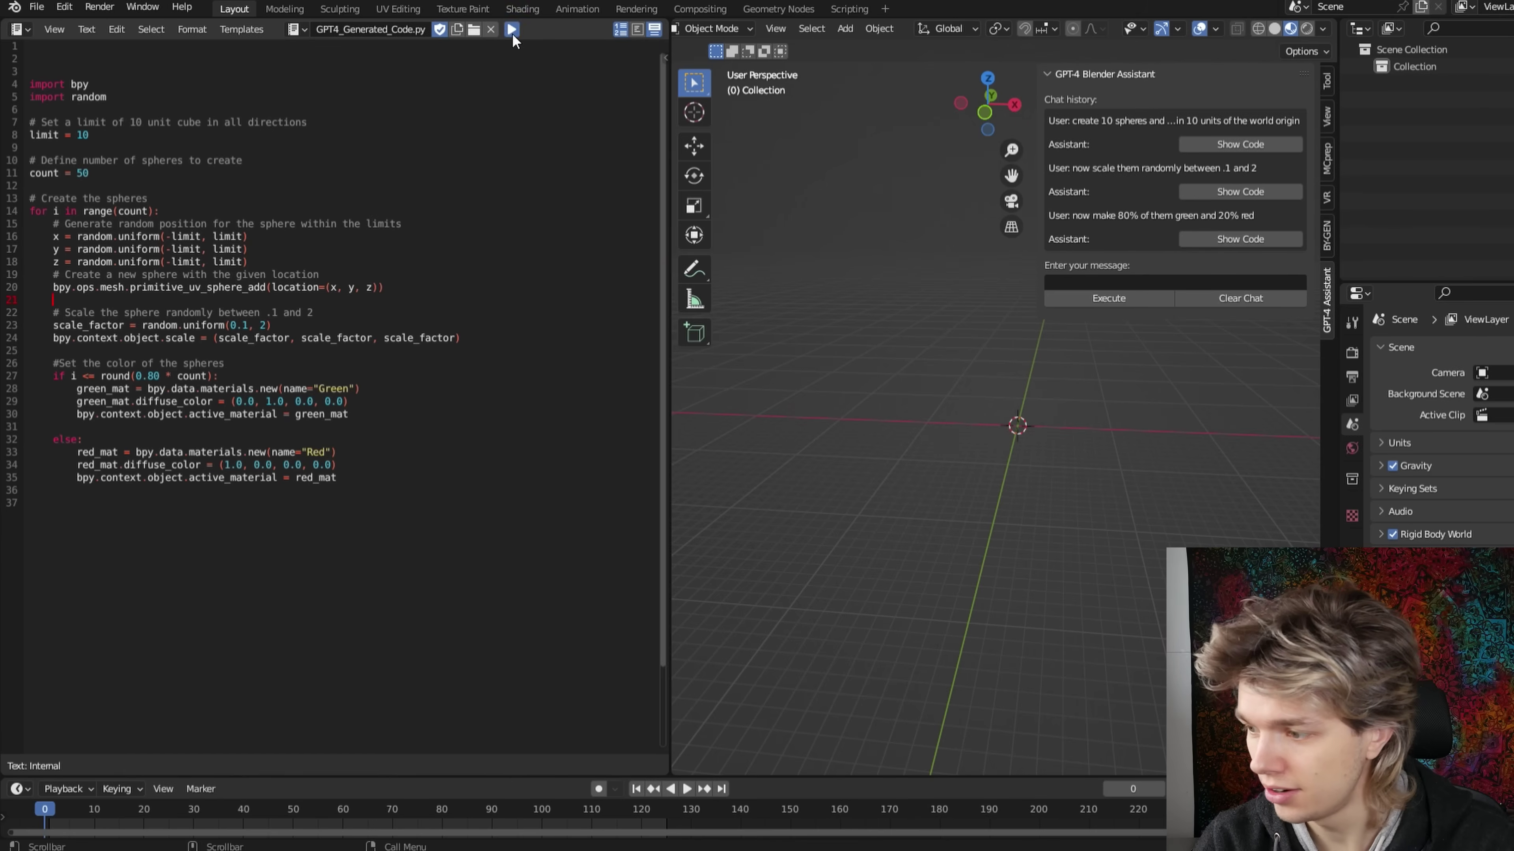
left_click(511, 30)
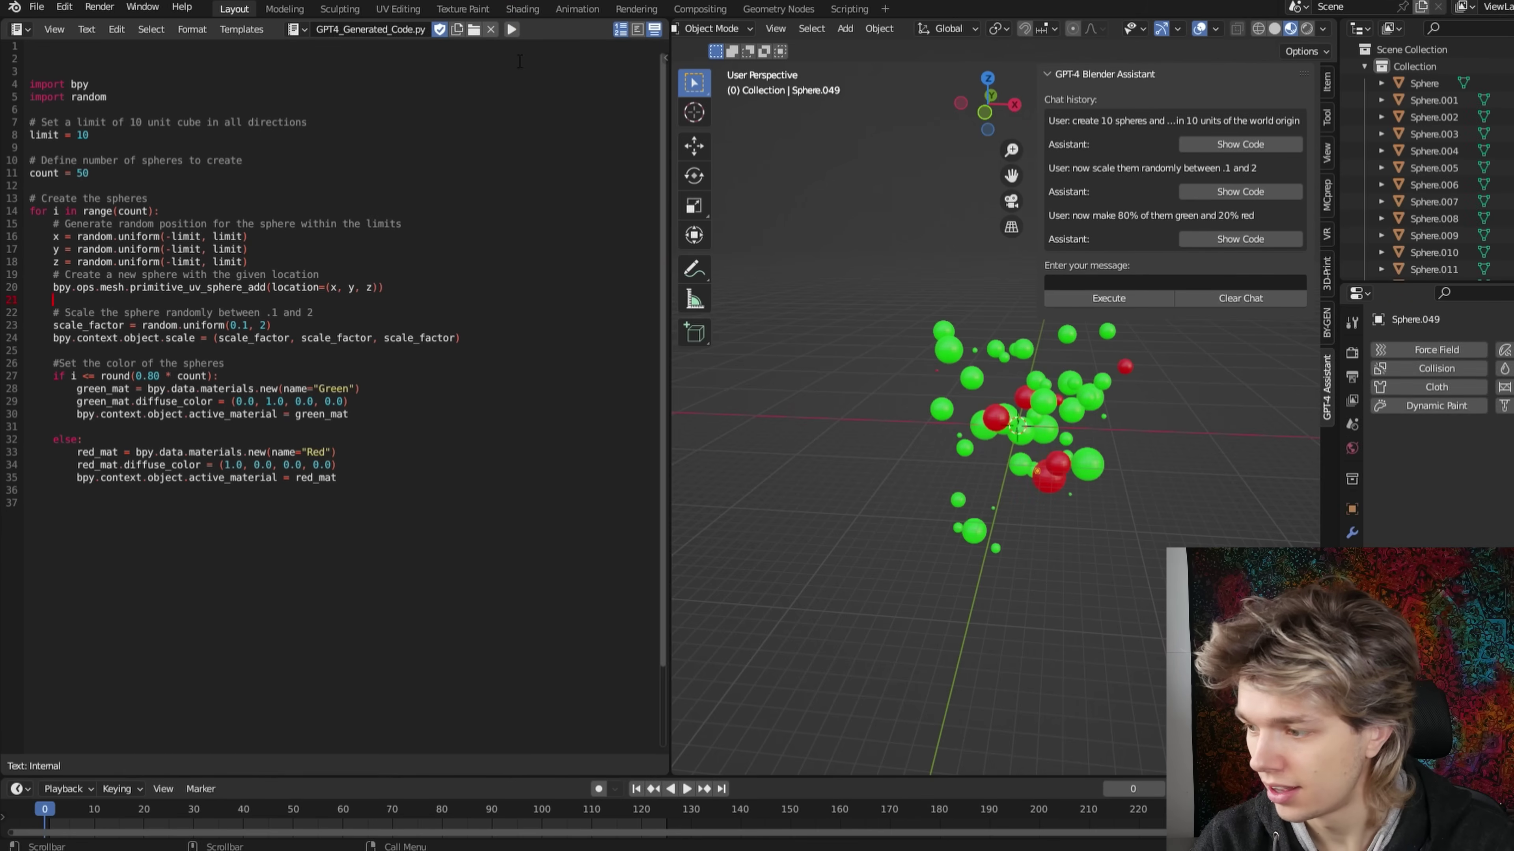